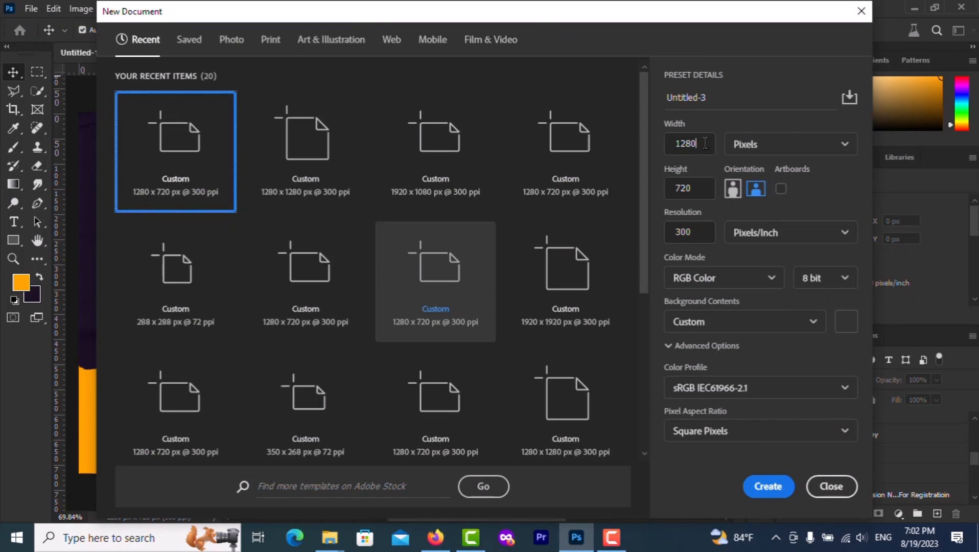
Step: Create a new 1280 × 720 pixel RGB document at 300 pixels/inch with a white background
click(691, 194)
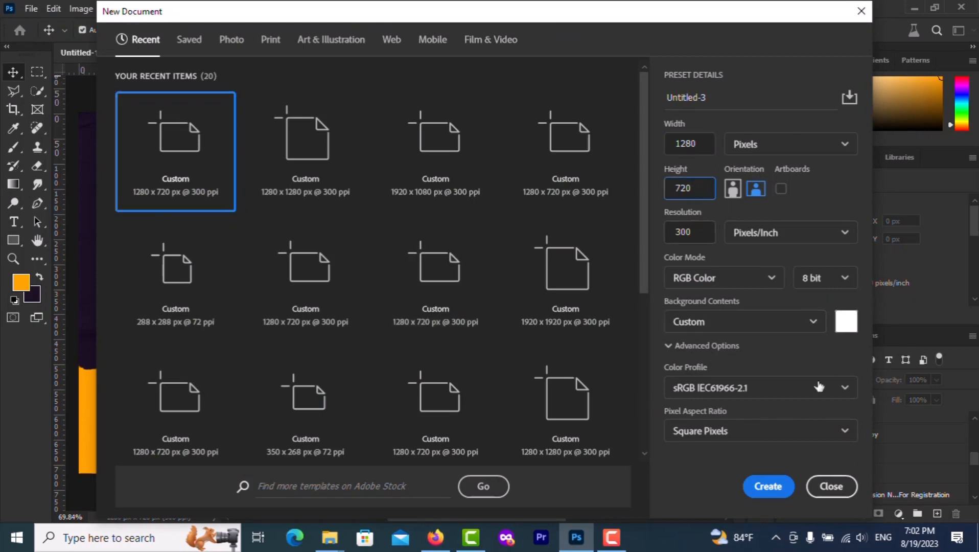
click(767, 486)
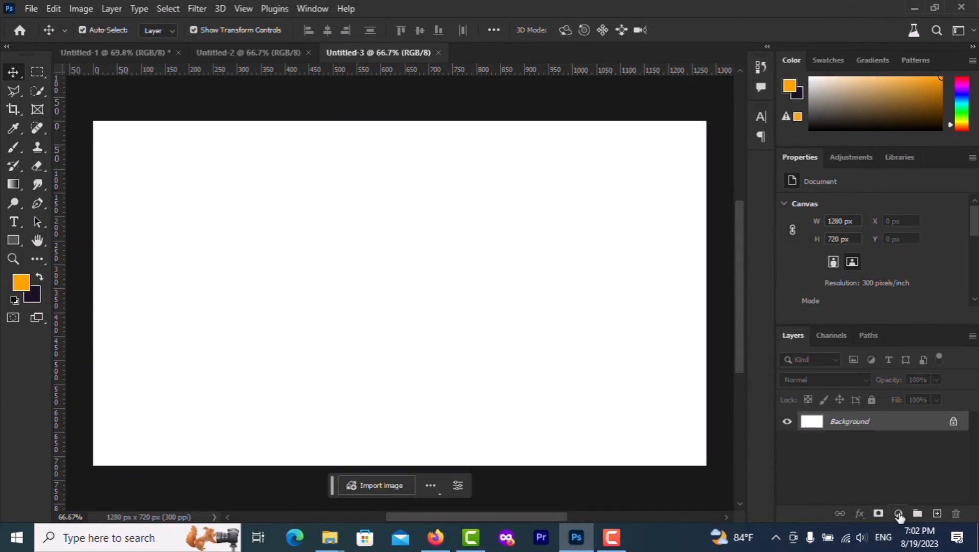
Step: Add a solid color fill layer in dark purple 1c1126 and merge it down into the background
click(898, 514)
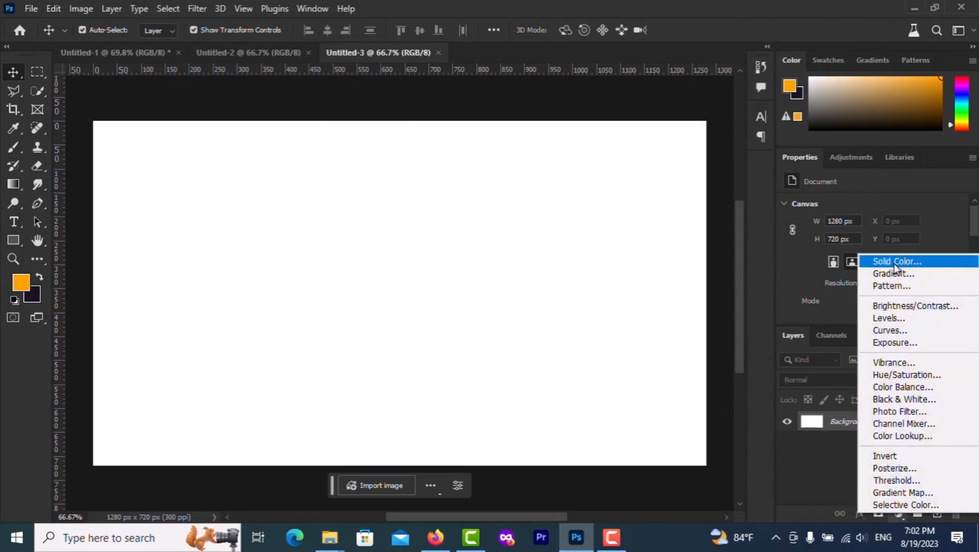
click(896, 261)
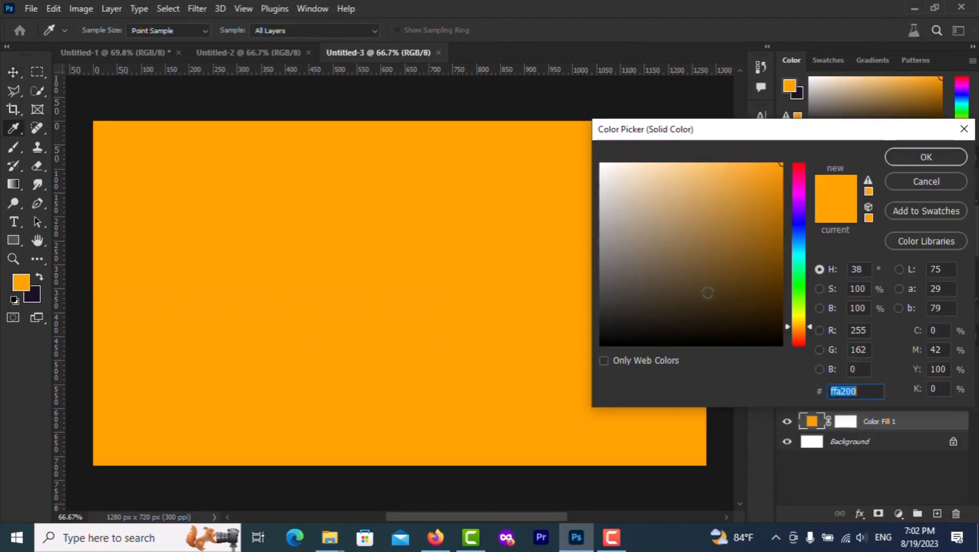
text(1c1126)
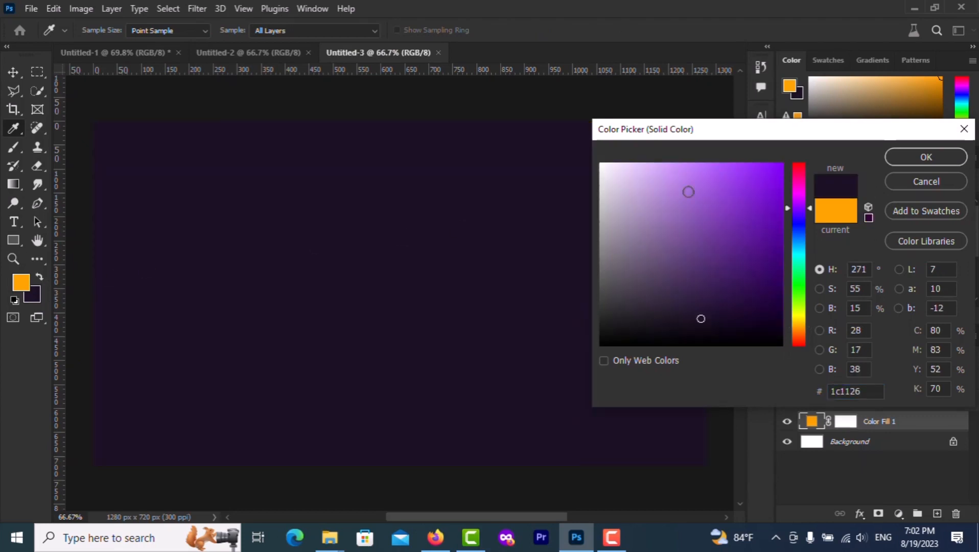
click(898, 159)
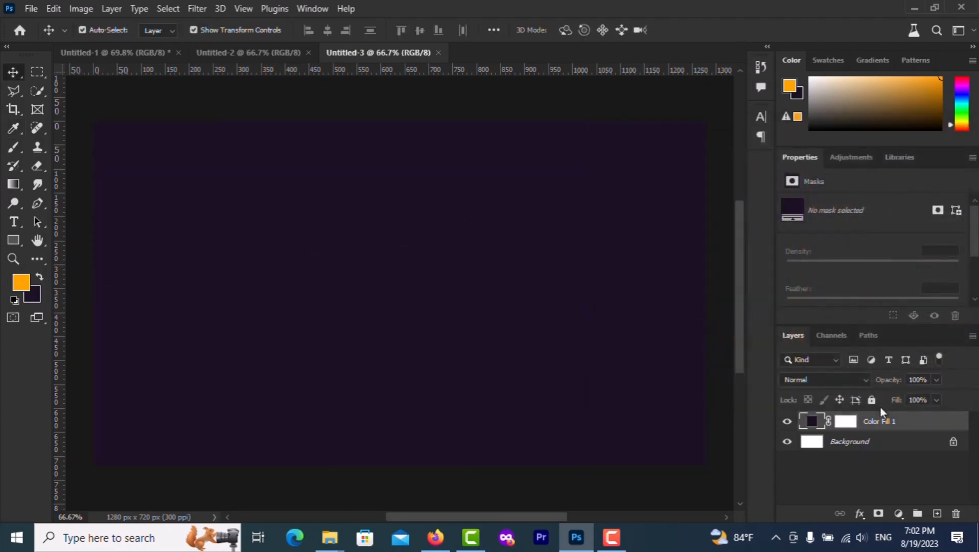
right_click(876, 423)
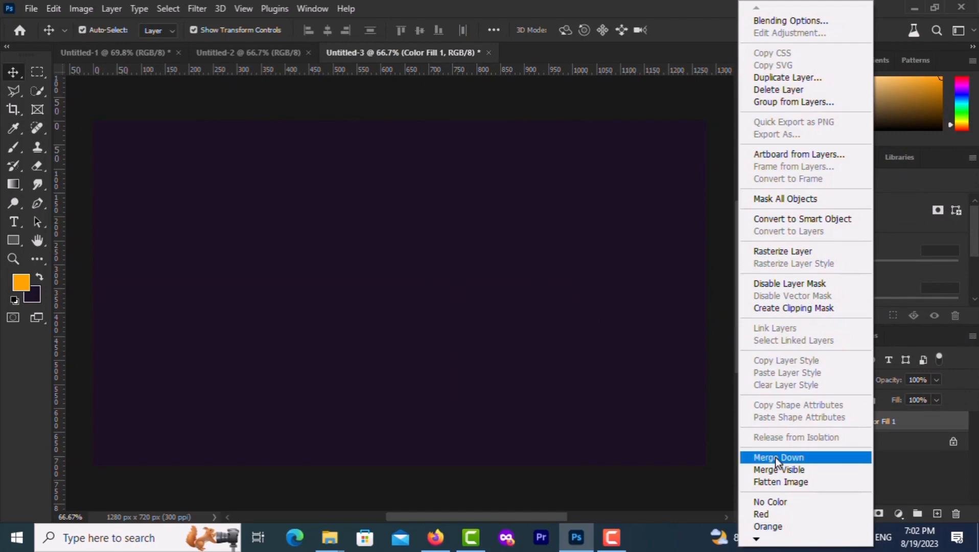
click(775, 457)
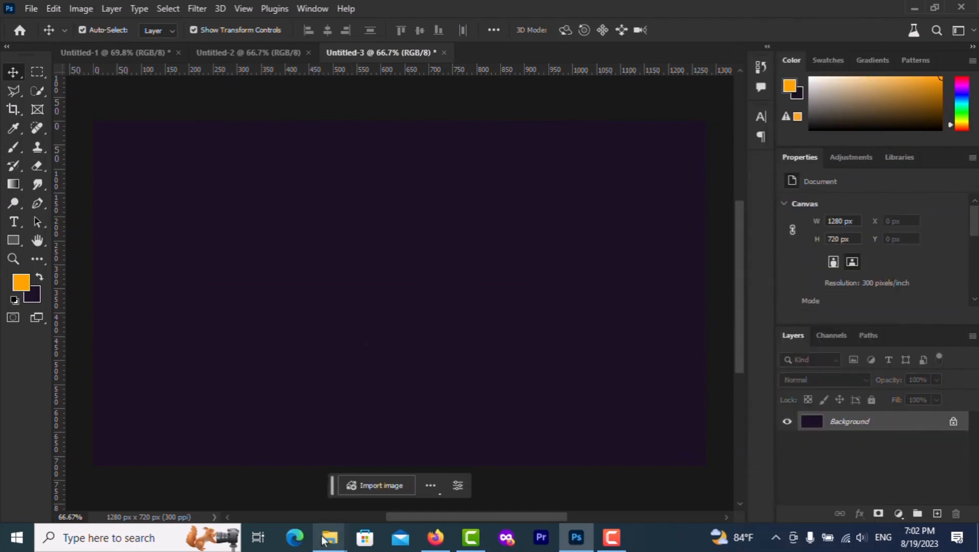
Step: Place shap3 from the school folder, stretch it to the full canvas width and lower it over the bottom of the canvas
mouse_move(327, 540)
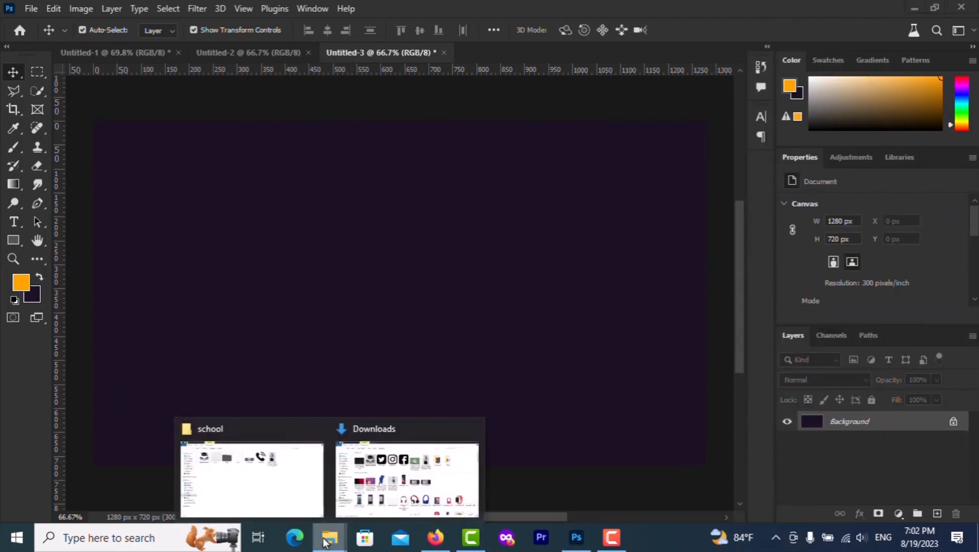
click(259, 483)
drag(301, 119, 112, 387)
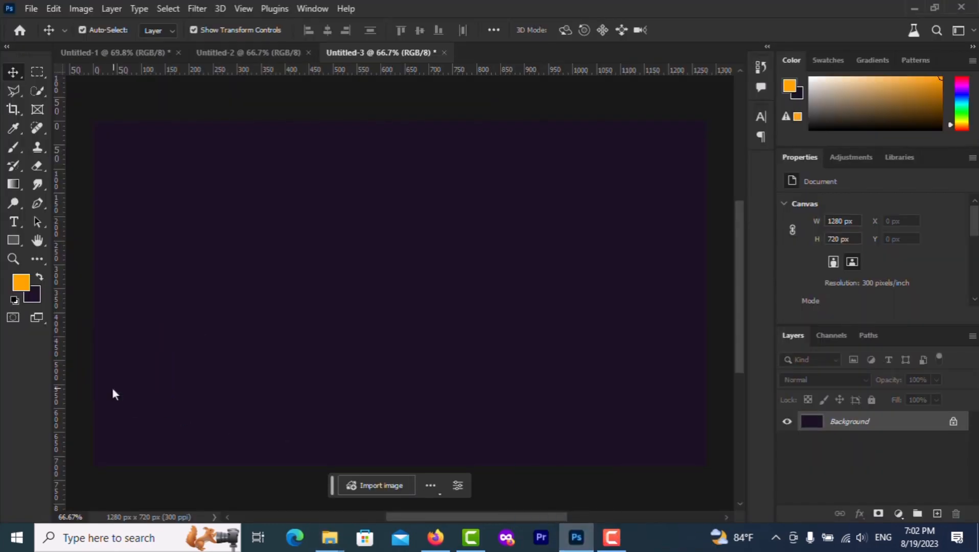
drag(382, 379, 251, 383)
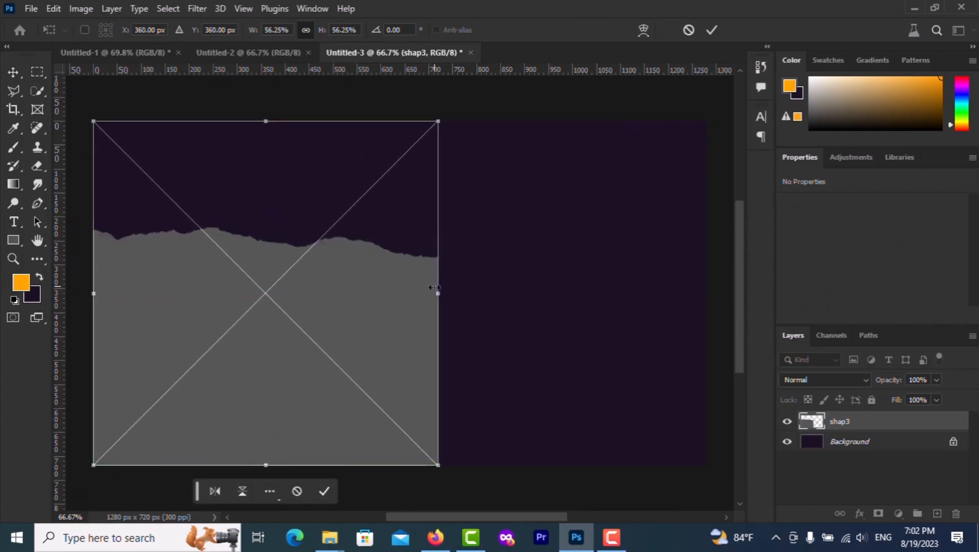
drag(438, 295, 706, 293)
drag(389, 333, 362, 420)
drag(291, 360, 291, 394)
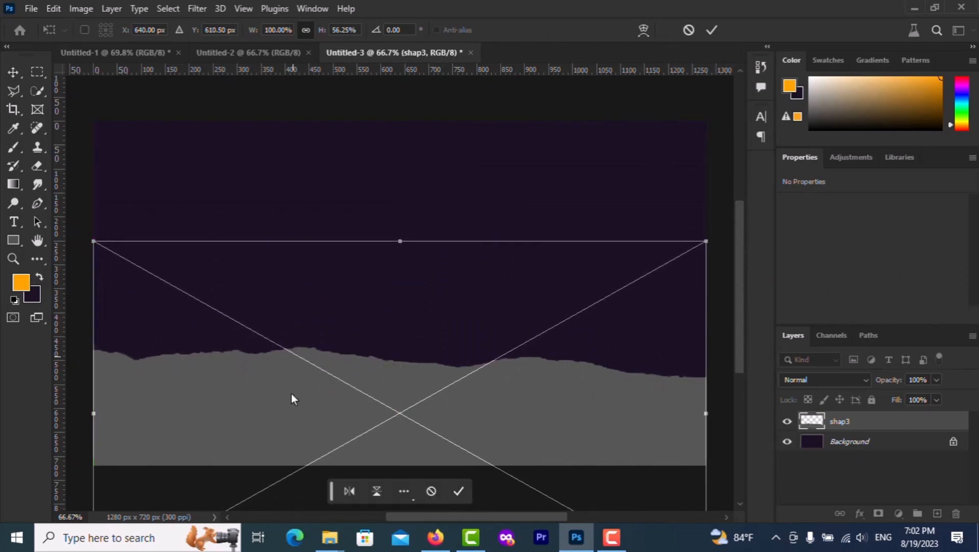
click(711, 34)
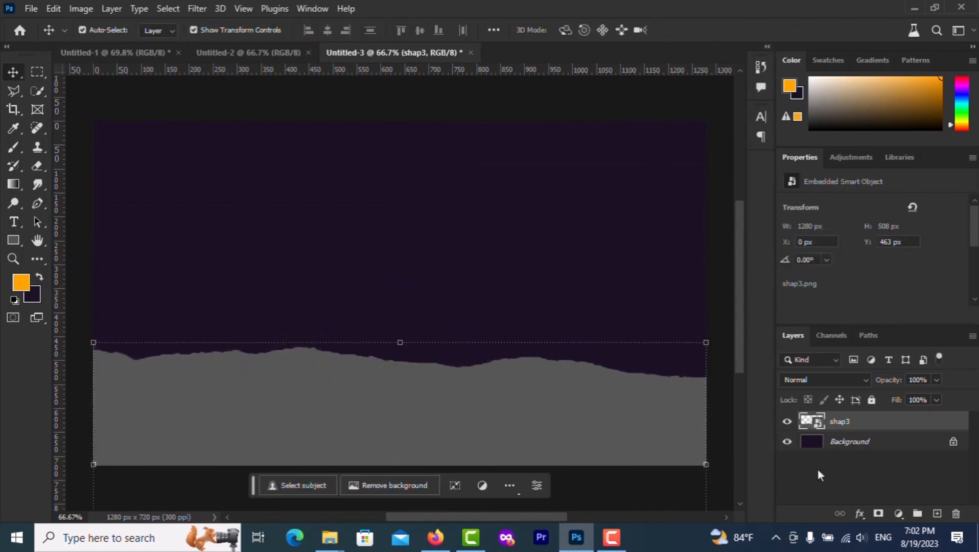
Step: Apply a Color Overlay to the shap3 layer in the orange foreground color and merge the layer down into the background
click(859, 512)
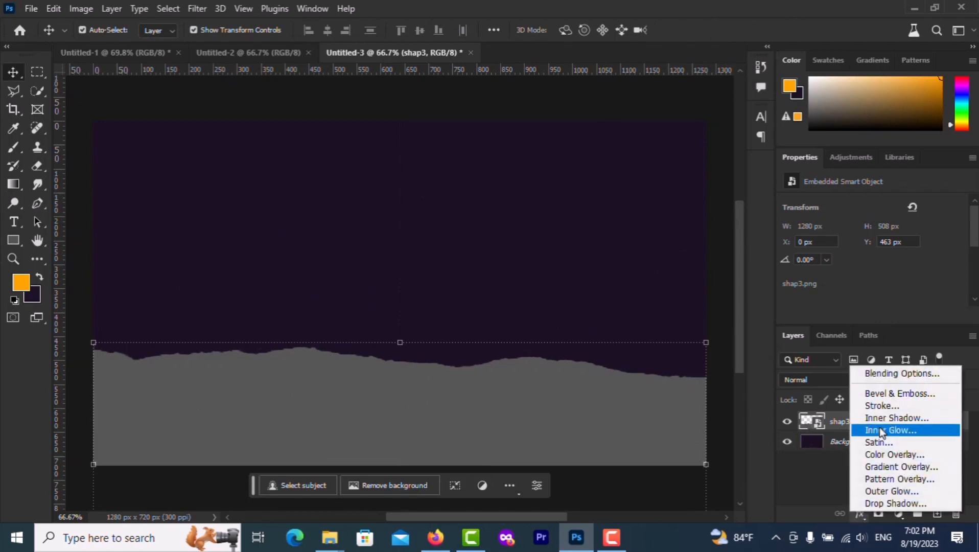
click(879, 453)
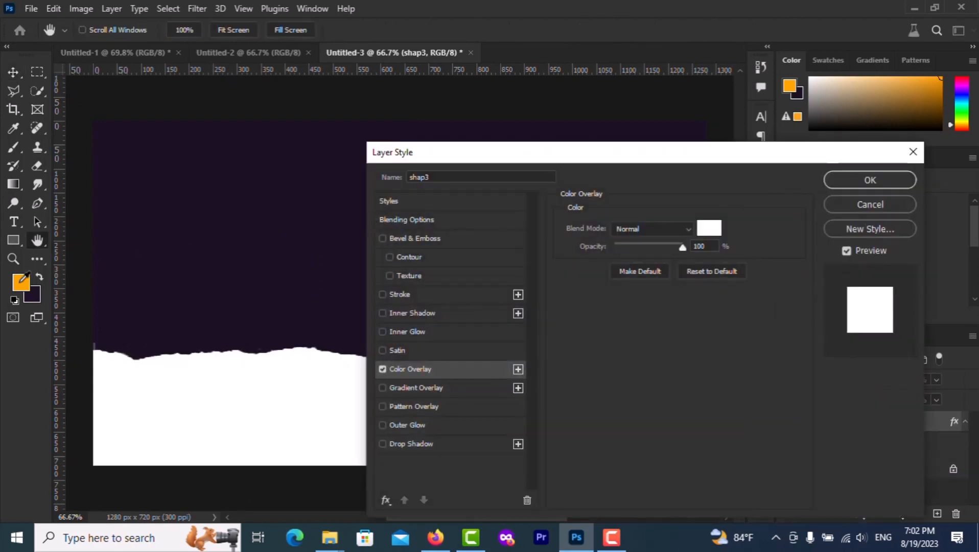
click(709, 230)
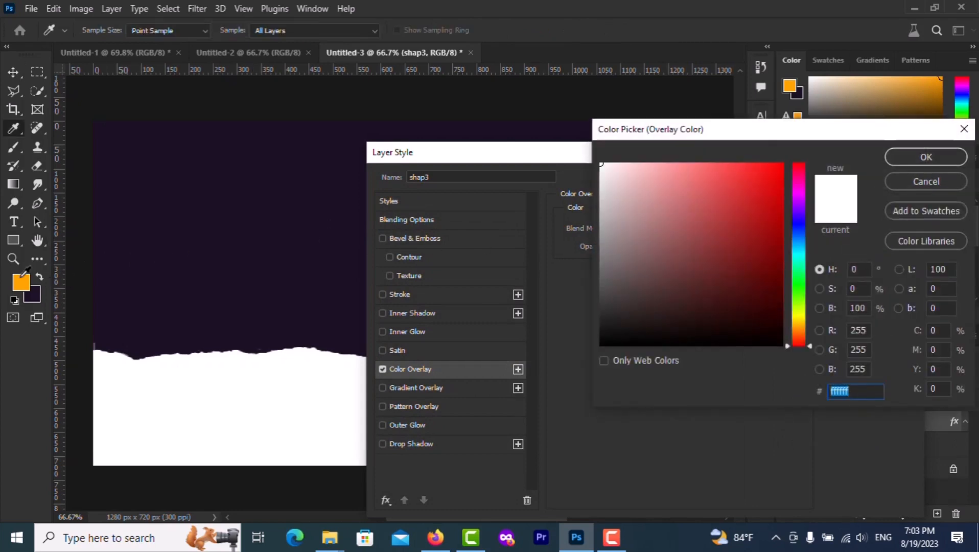
click(21, 276)
click(914, 159)
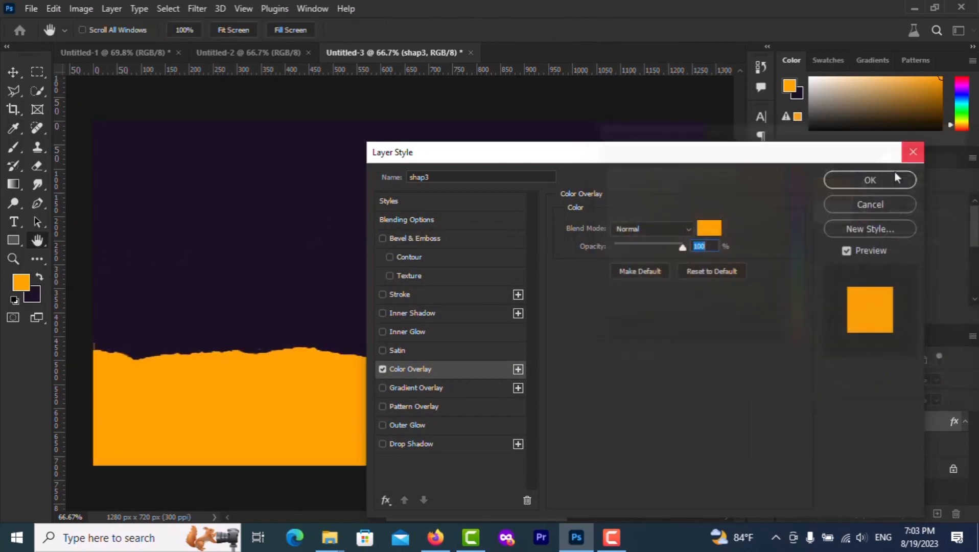
click(862, 184)
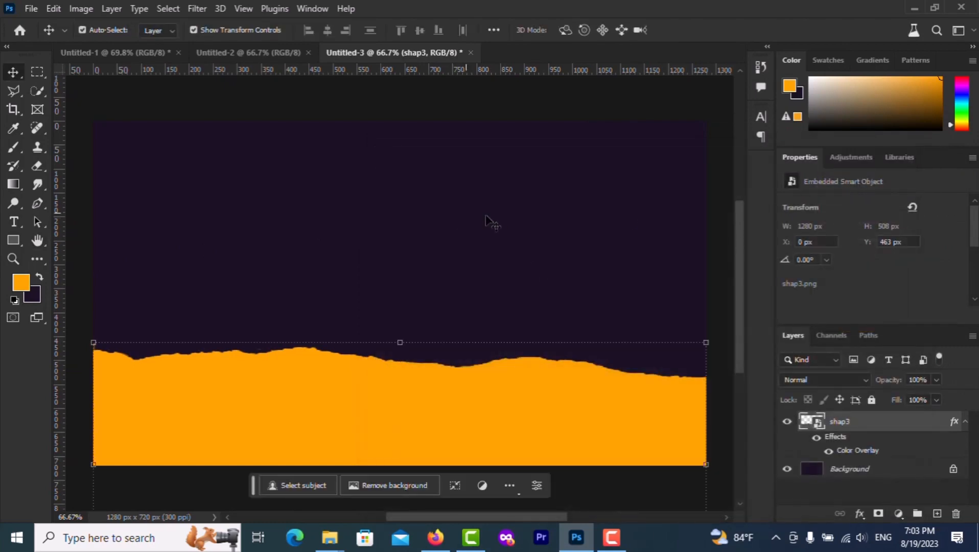
right_click(833, 424)
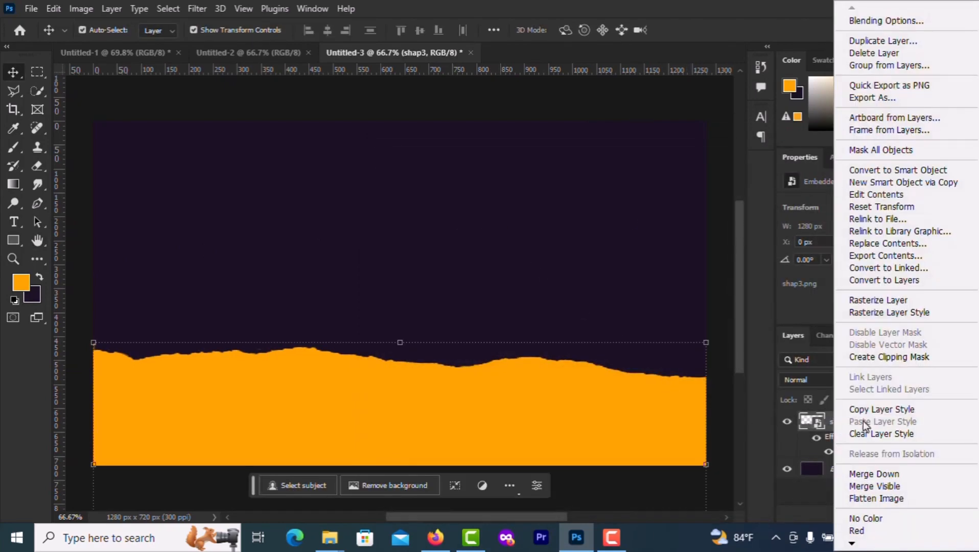
click(870, 475)
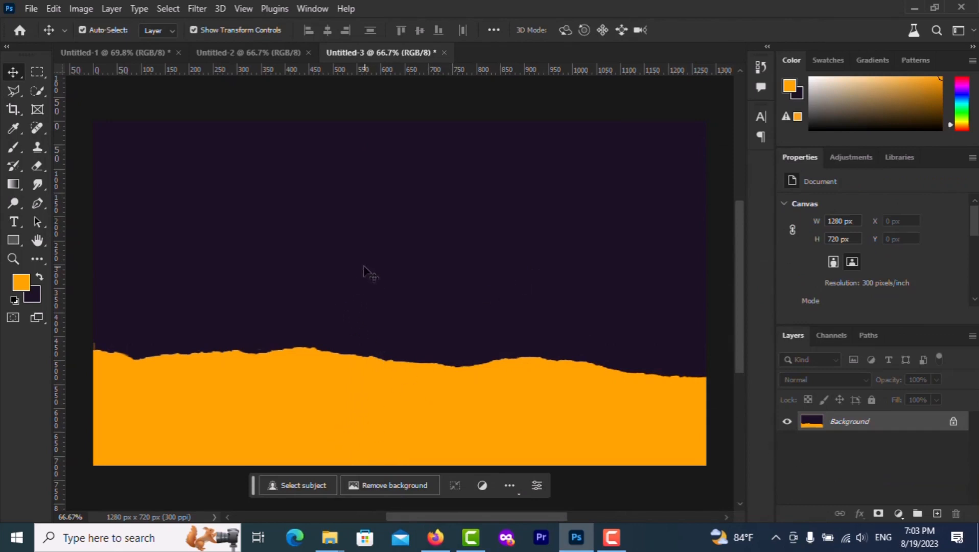
Step: Draw a six-sided polygon about 477 × 413 px in the right half of the canvas, placed at about X 713 px, Y 137 px
click(10, 245)
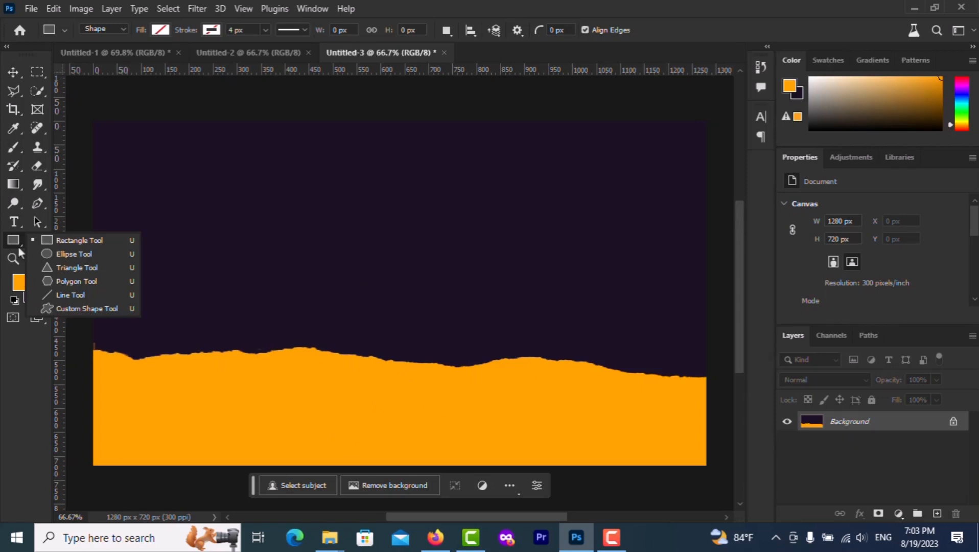
click(43, 280)
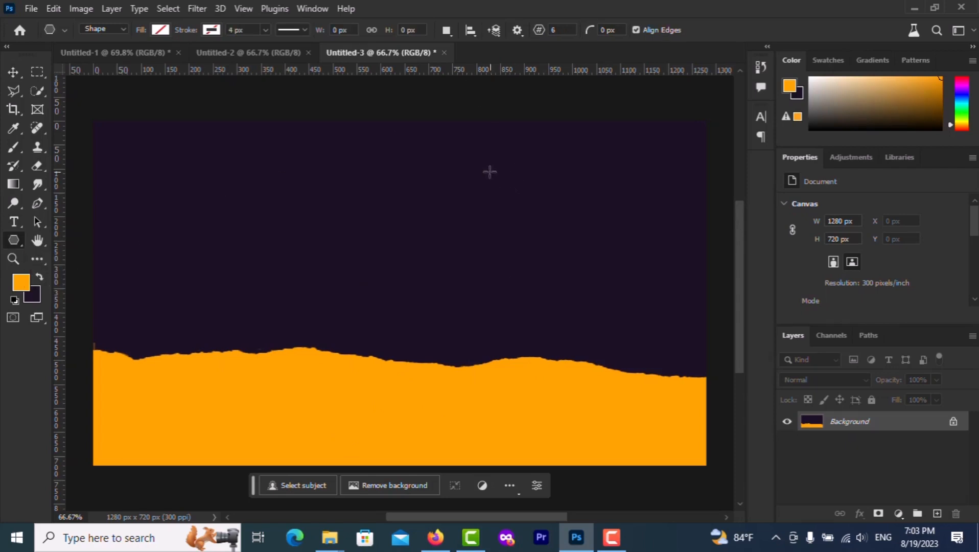
drag(489, 184, 717, 440)
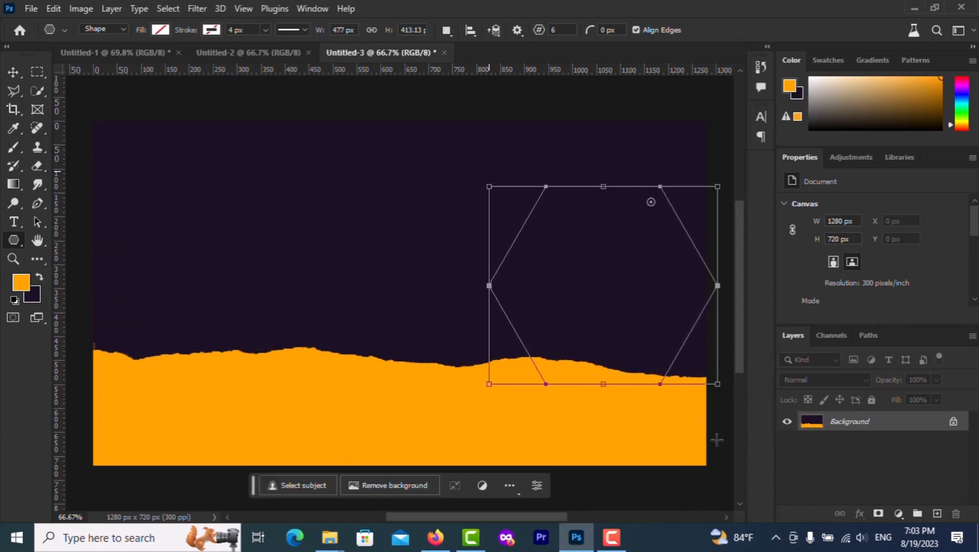
click(12, 74)
drag(636, 261, 567, 256)
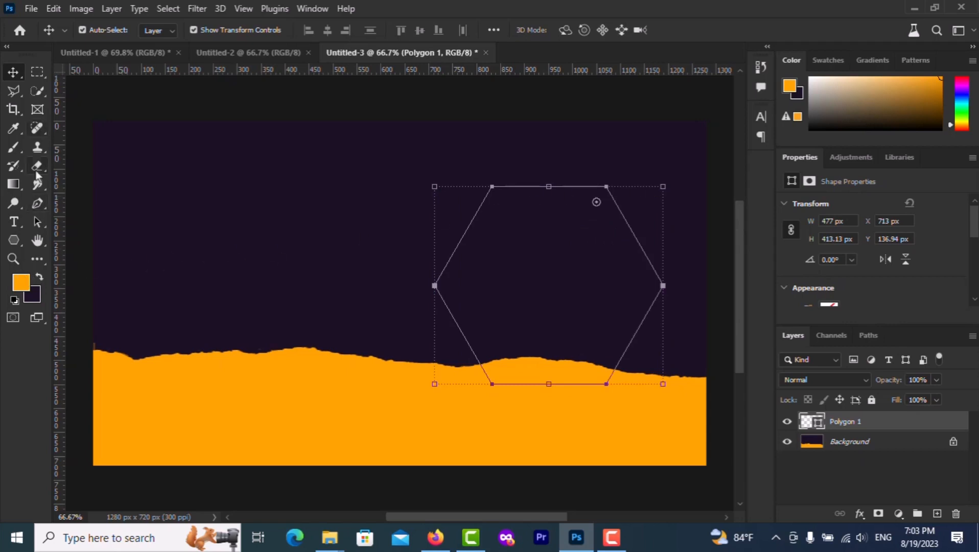
Step: Fill the hexagon shape with white
click(14, 240)
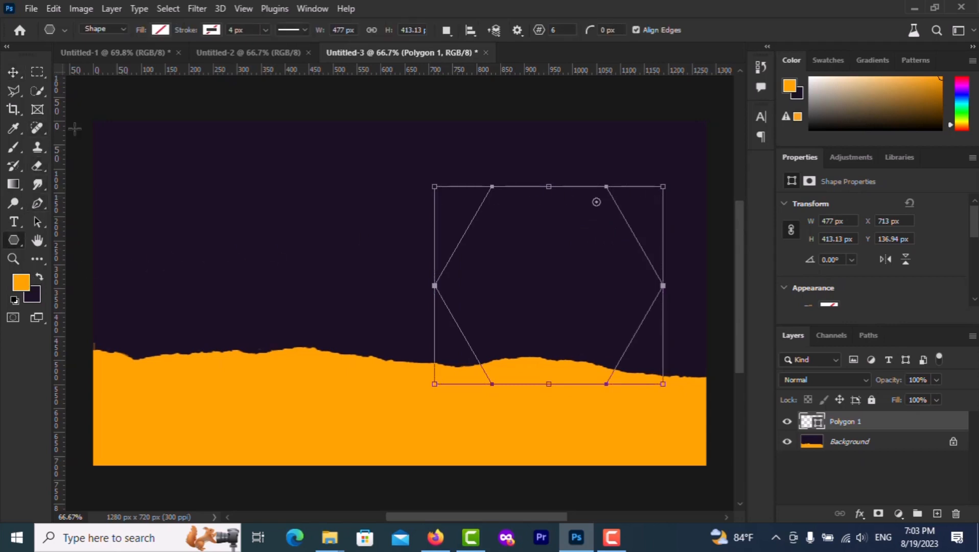
click(159, 30)
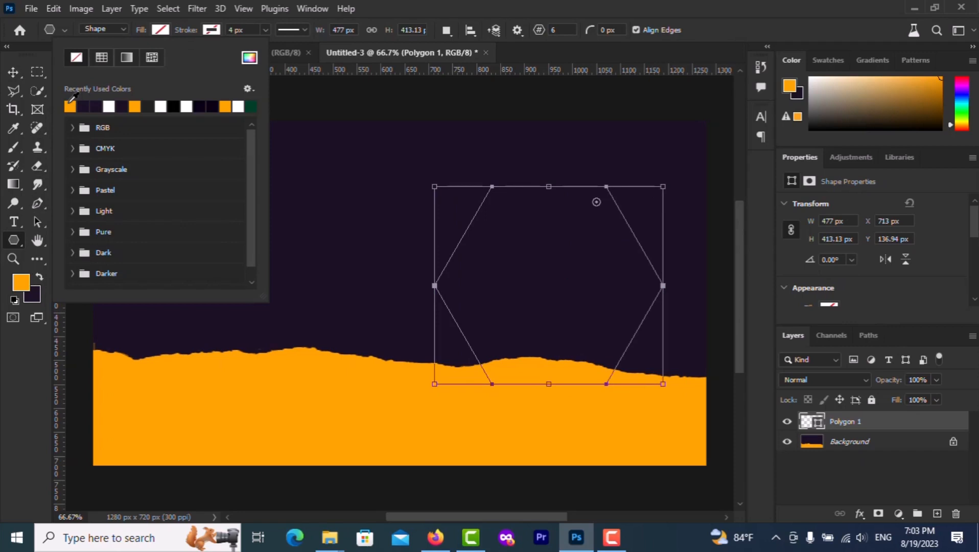
click(109, 106)
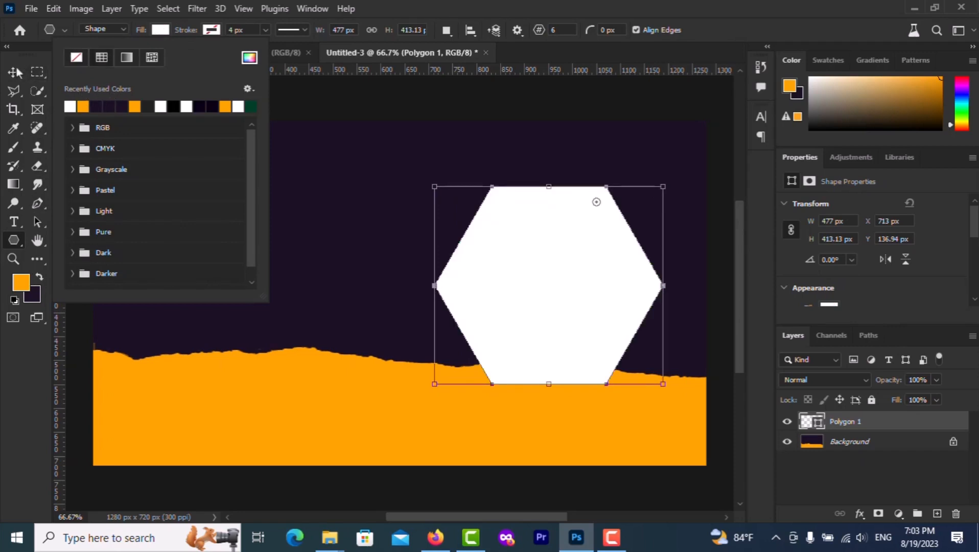
click(15, 73)
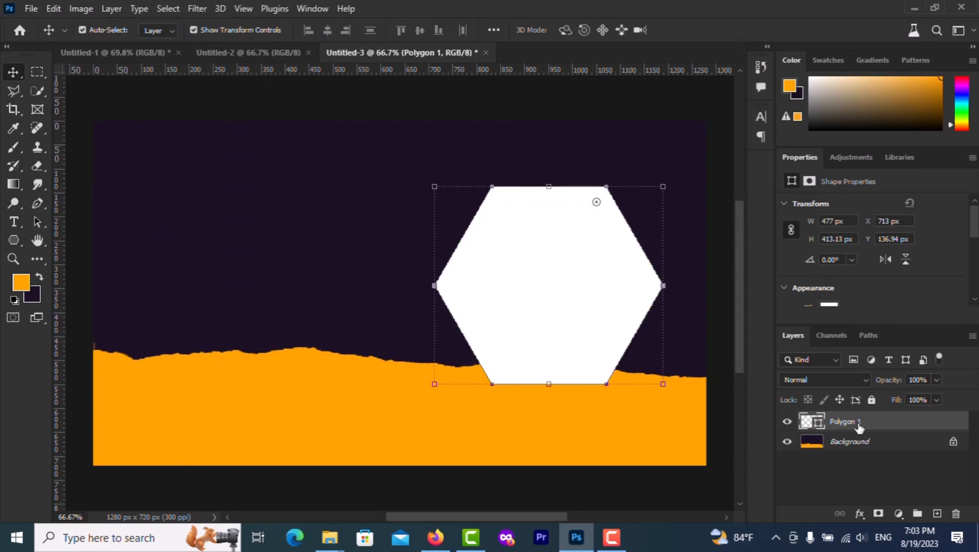
Step: Duplicate the hexagon layer and give the copy no fill and a 7 px orange stroke
key(ctrl+j)
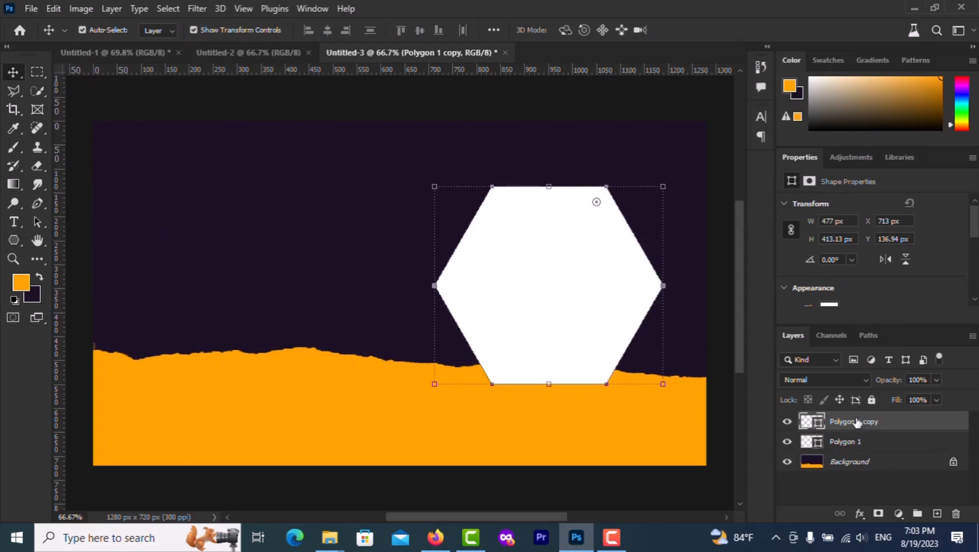
click(15, 242)
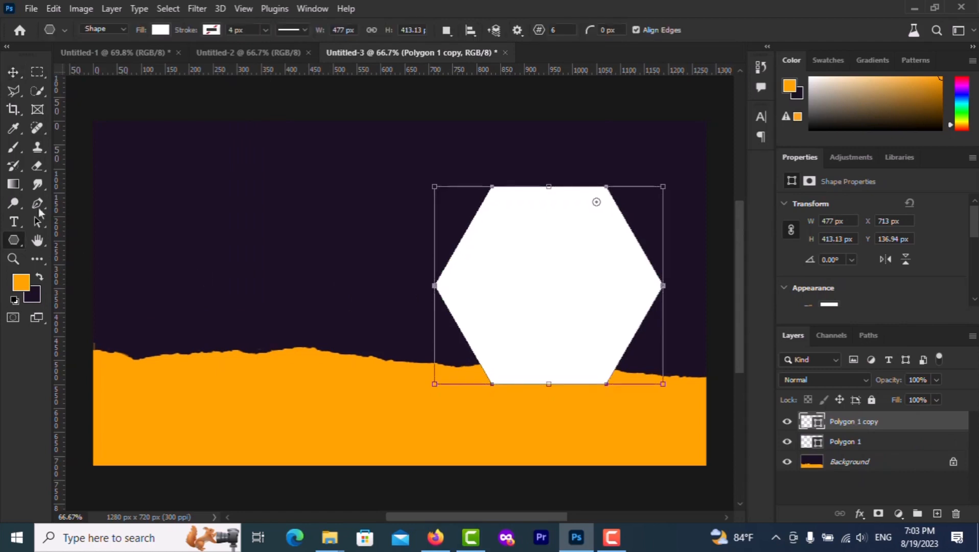
click(159, 30)
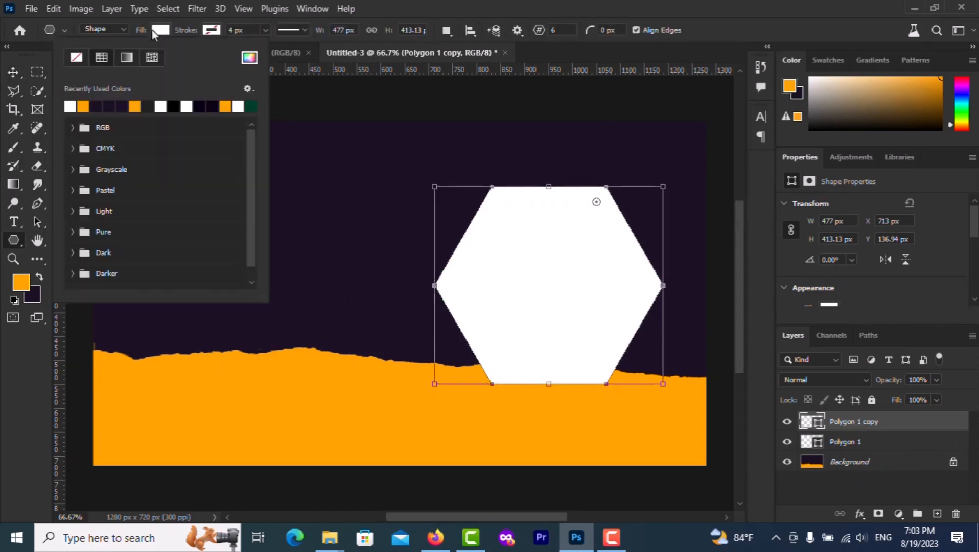
click(76, 58)
click(208, 34)
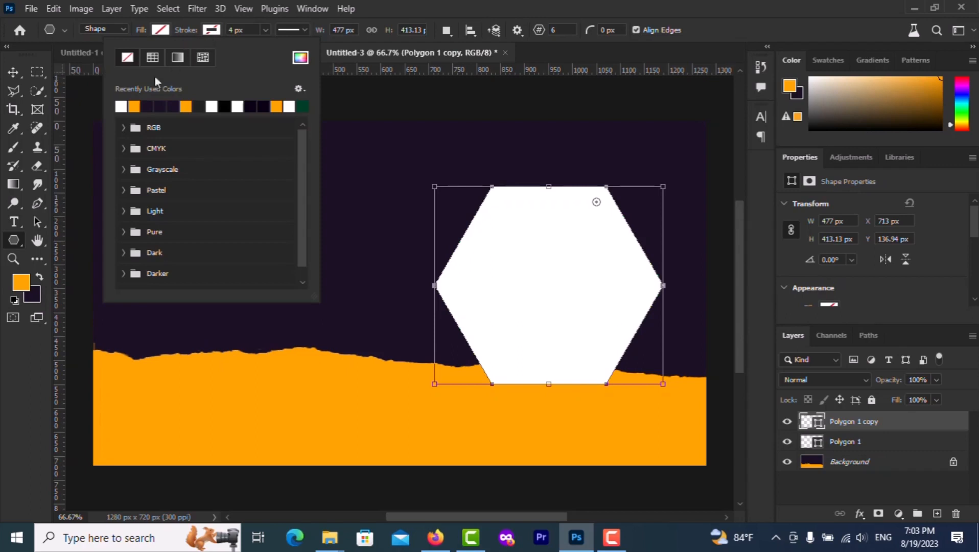
click(136, 106)
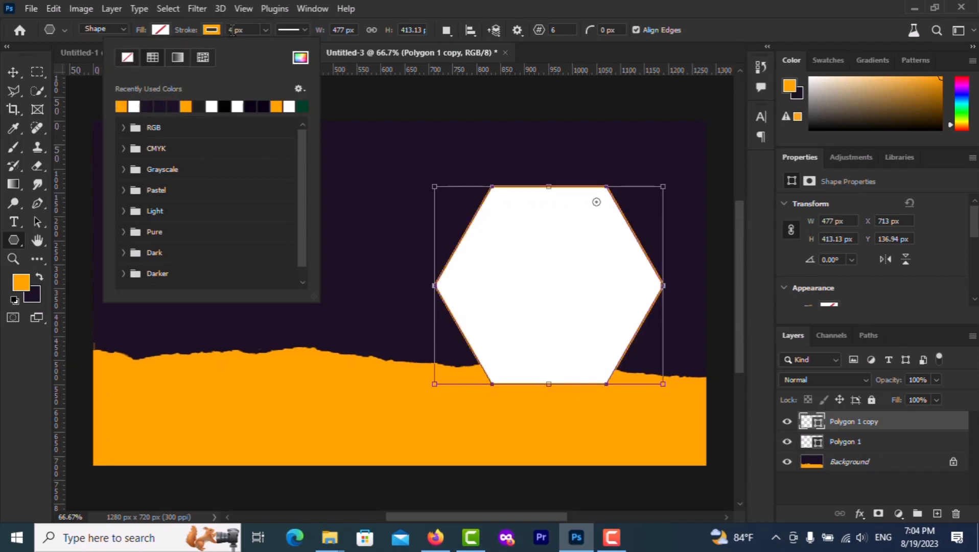
click(233, 31)
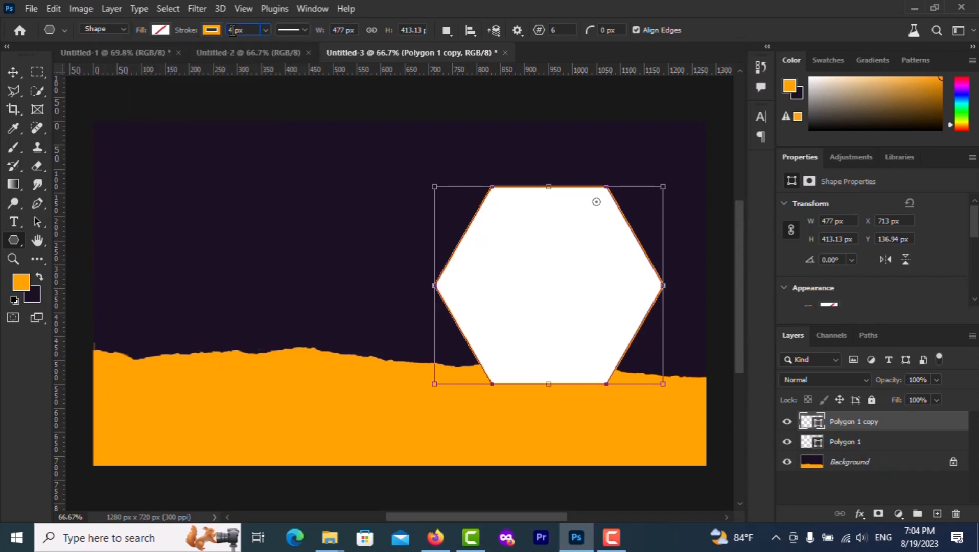
text(7)
key(Return)
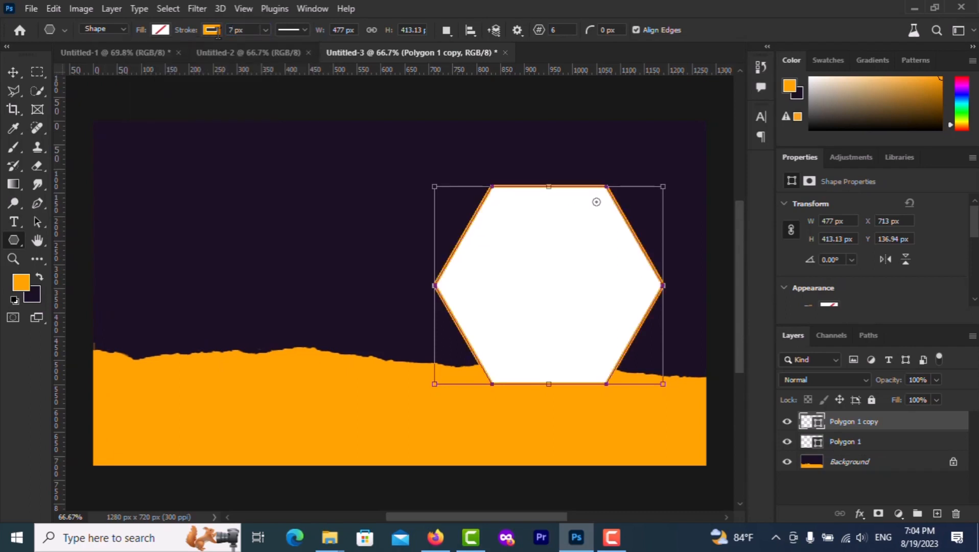
Step: Enlarge the orange hexagon outline to about 514 × 445 px and centre it around the white hexagon, at about X 695 px, Y 121 px
click(14, 73)
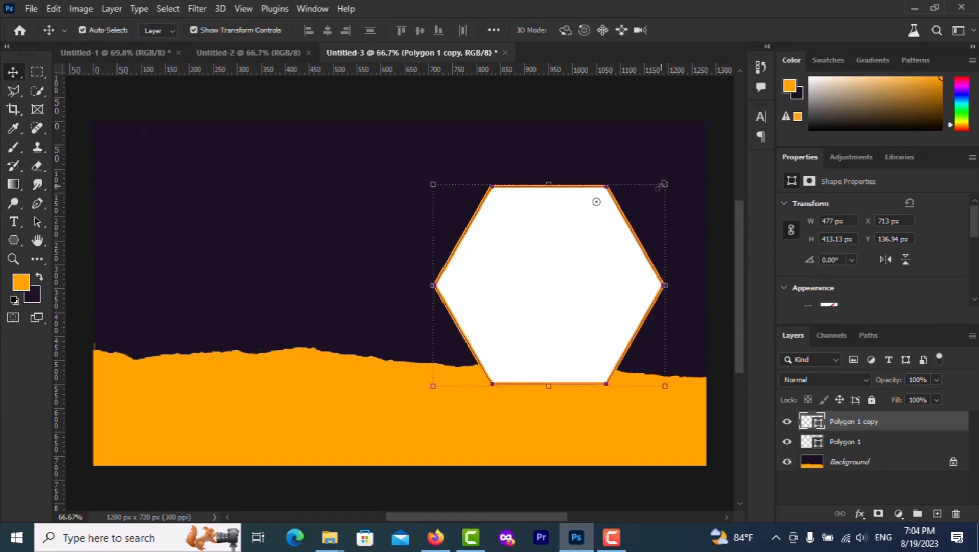
drag(665, 183, 683, 167)
key(ctrl+z)
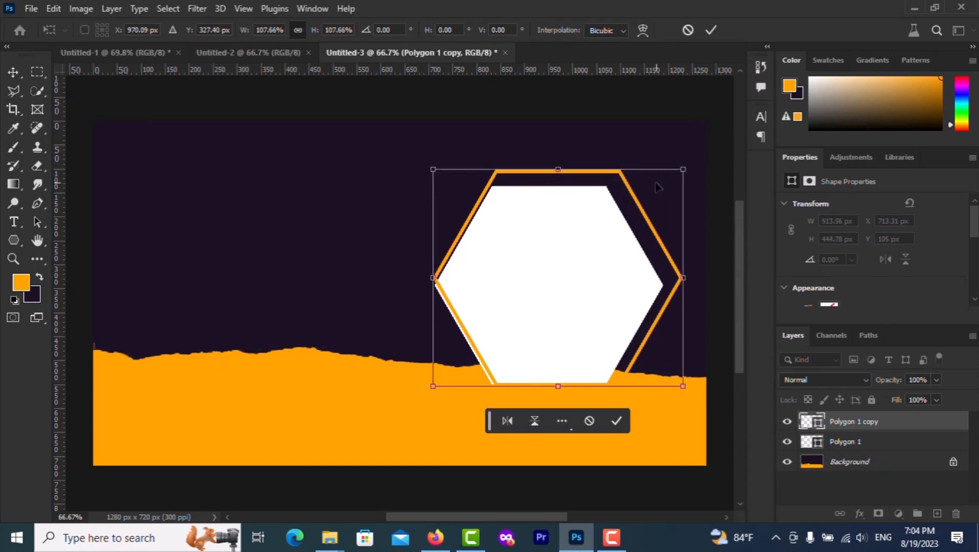
drag(634, 199, 626, 205)
click(707, 31)
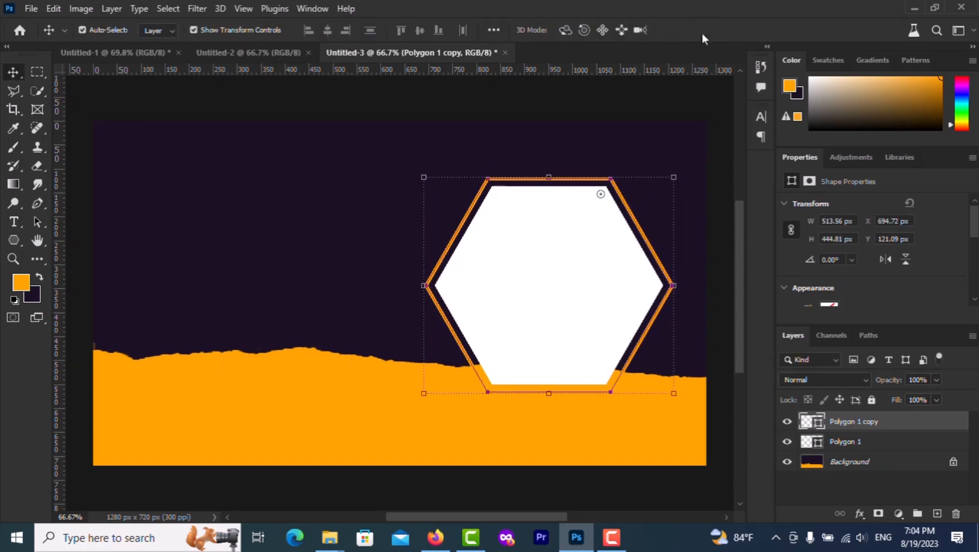
click(301, 190)
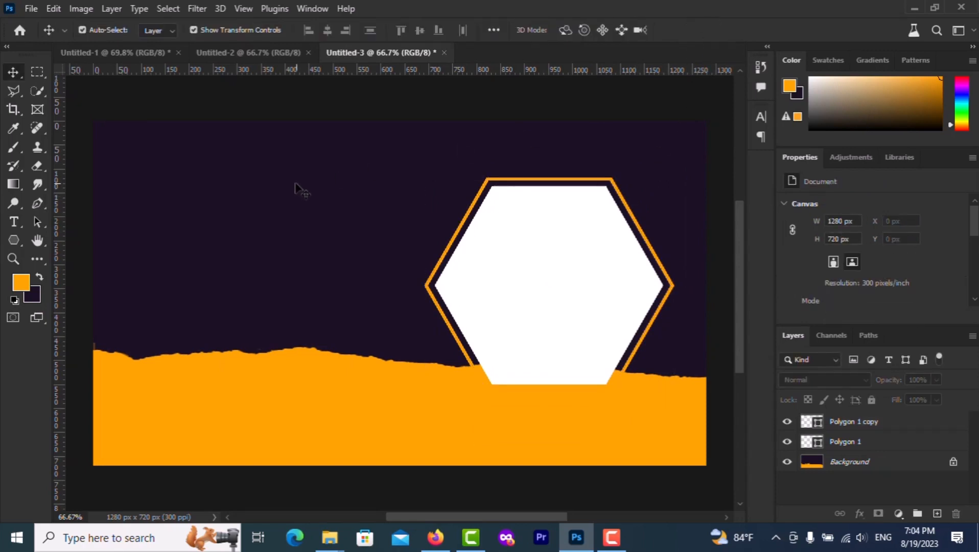
Step: Place the schoolgirl portrait from the school folder directly above the white hexagon layer and position it over the hexagon at about X 695 px
click(540, 276)
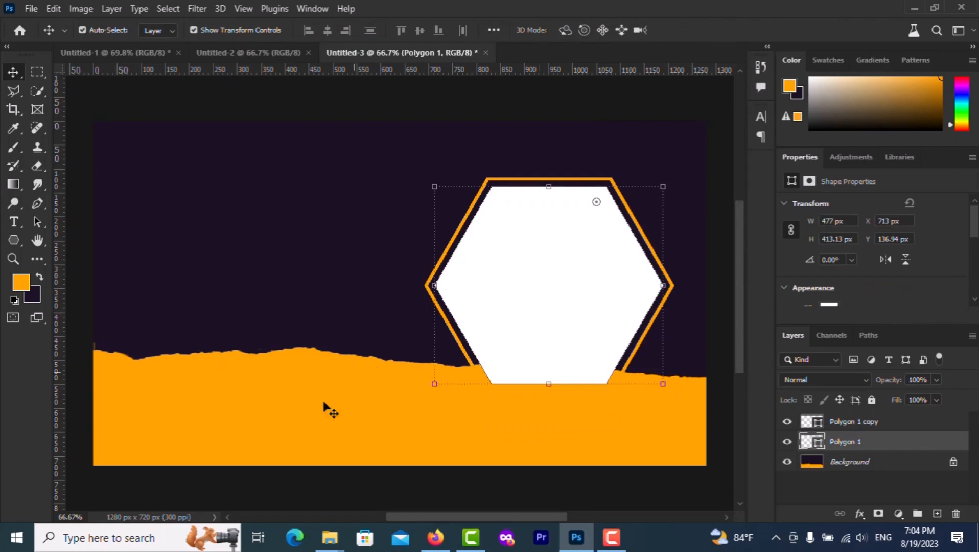
click(331, 535)
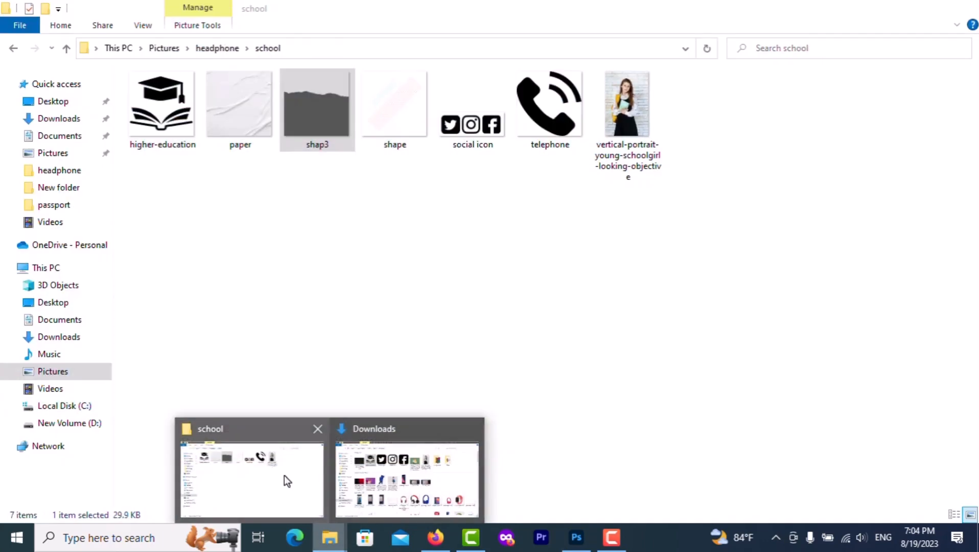
click(283, 475)
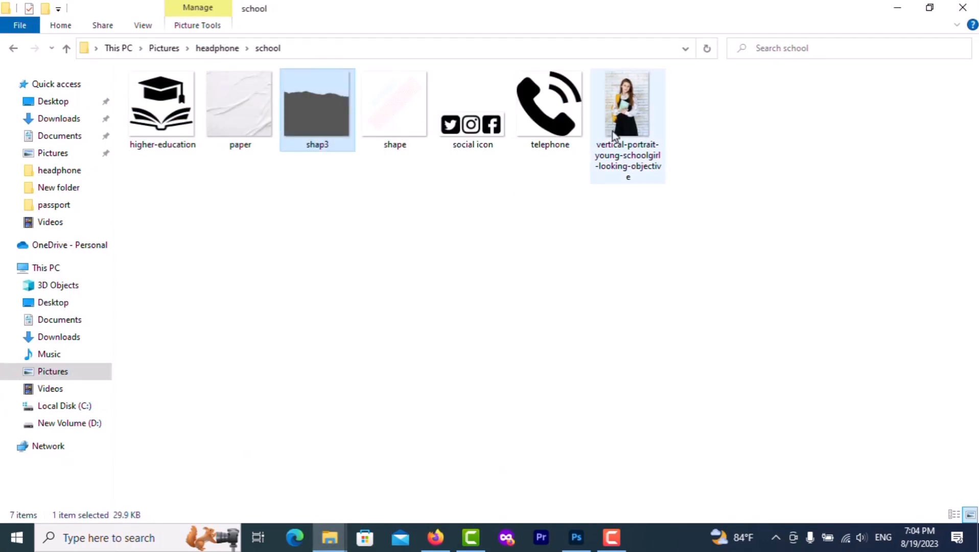
click(629, 104)
drag(629, 105, 553, 300)
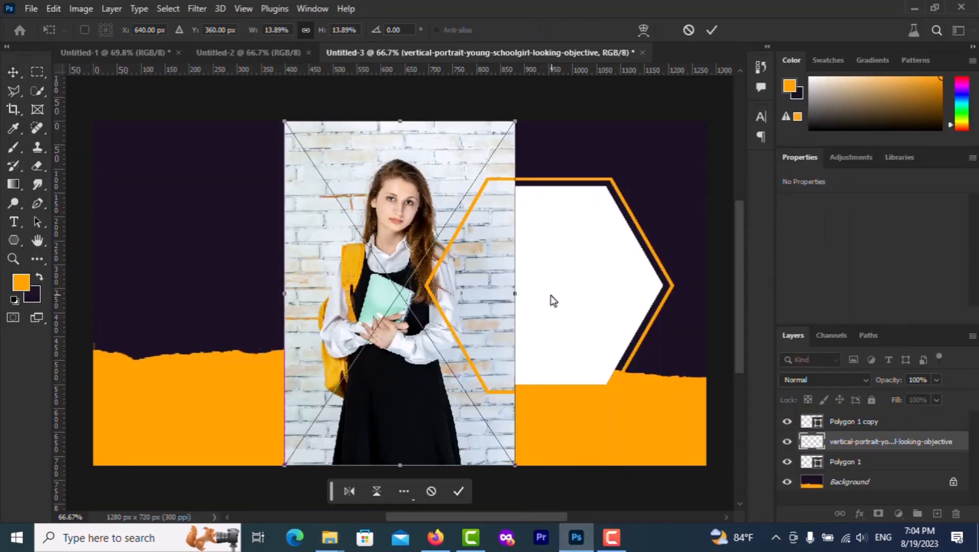
drag(408, 216, 551, 222)
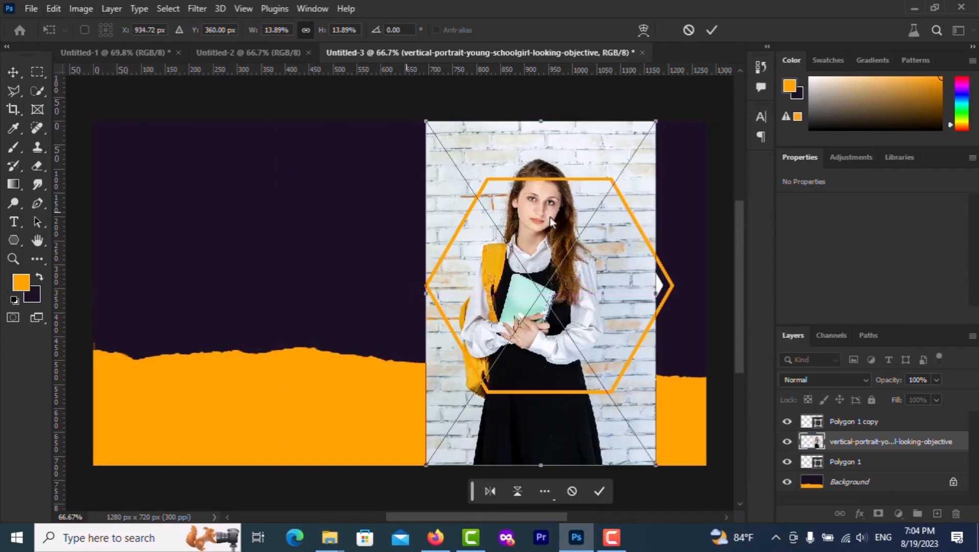
click(841, 444)
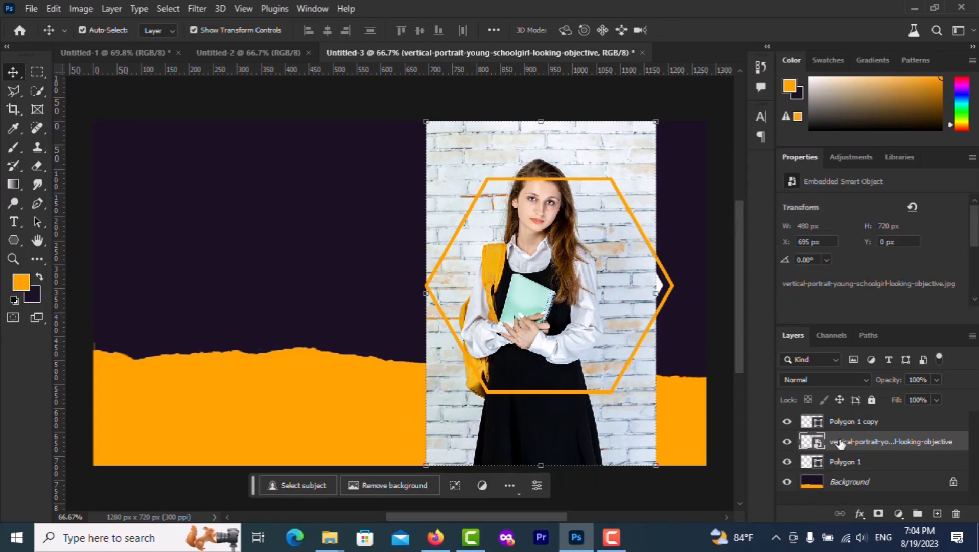
Step: Clip the portrait to the white hexagon with a clipping mask and shift it slightly down so the girl's head and torso fill the shape
right_click(841, 444)
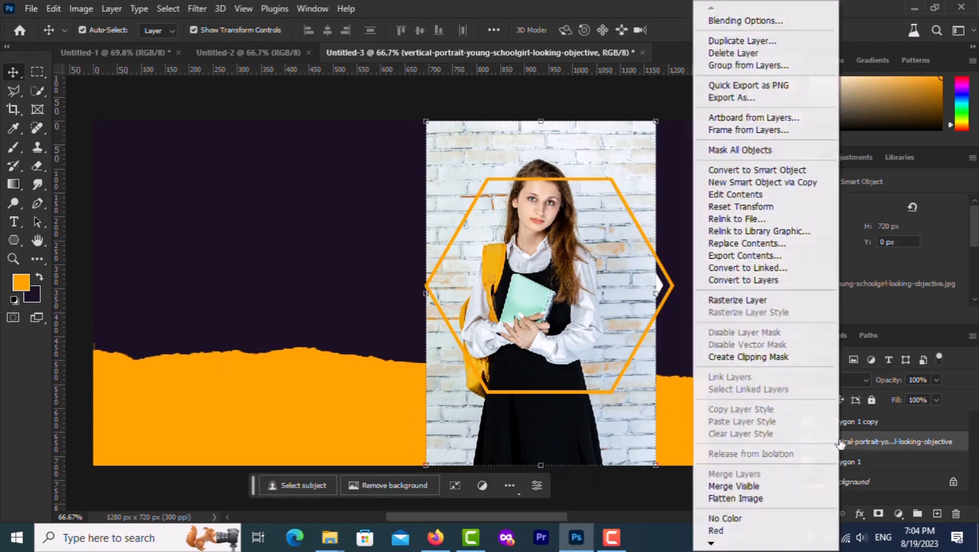
click(747, 356)
drag(536, 223, 549, 252)
click(310, 240)
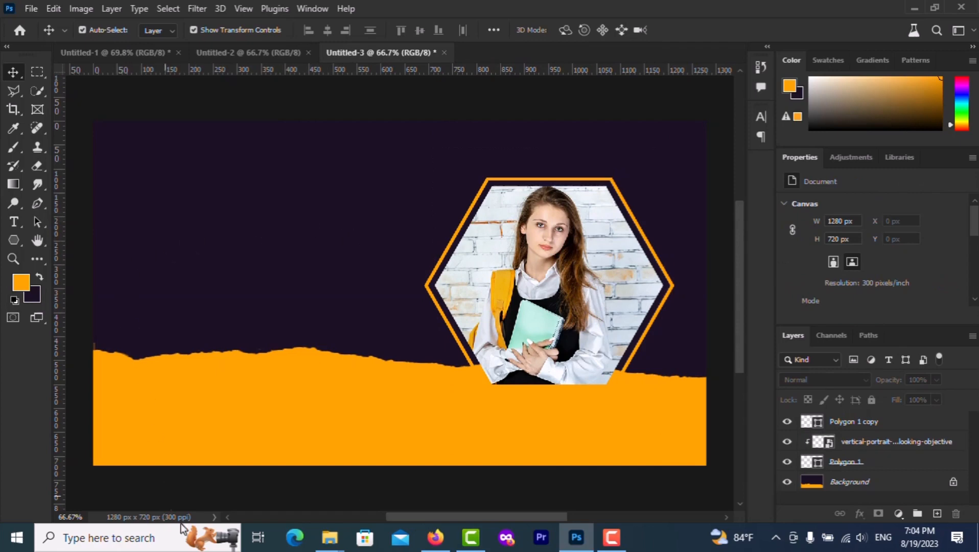
Step: Place the higher-education icon from the school folder in the canvas's upper-left corner, scaled to about 99 × 86 px at X 70 px, Y 23 px
mouse_move(325, 539)
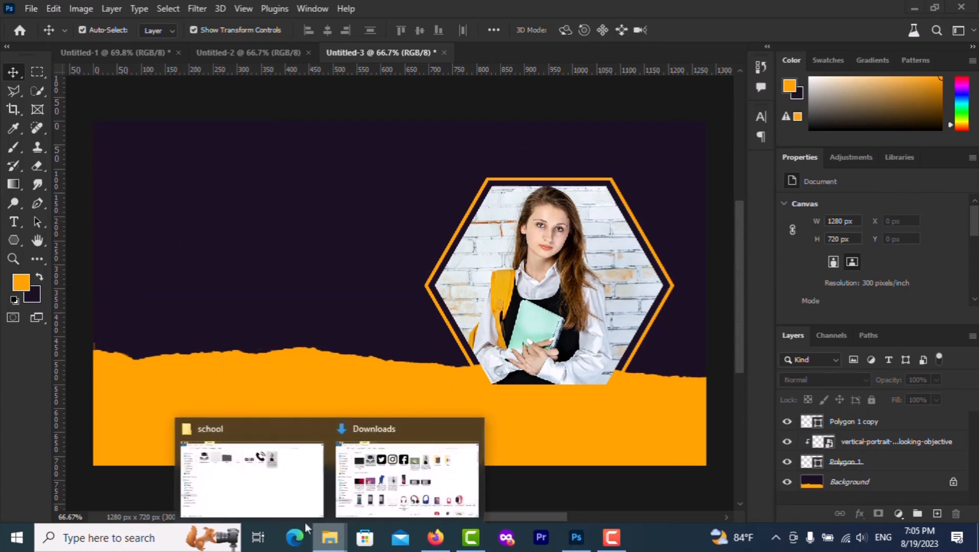
click(268, 474)
drag(159, 125, 206, 205)
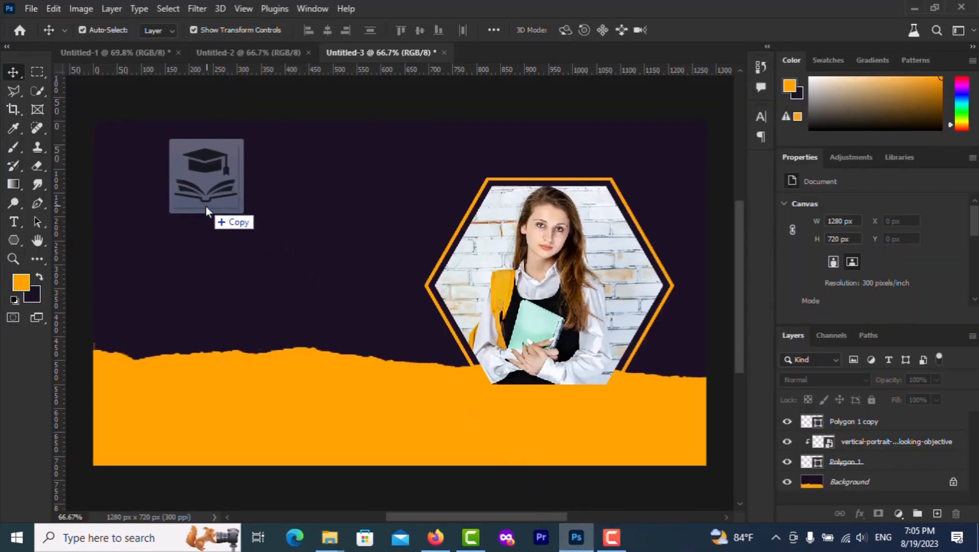
drag(387, 203, 314, 186)
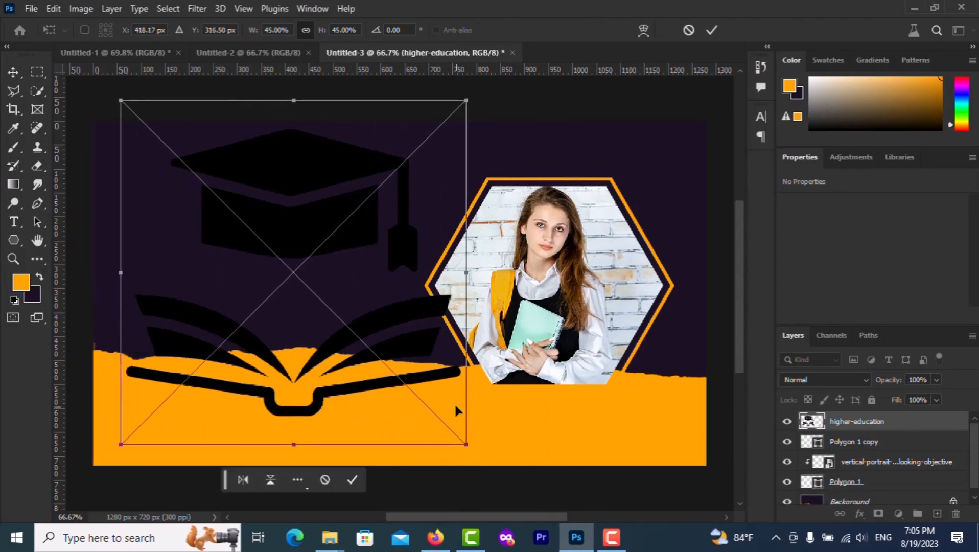
drag(436, 415, 176, 183)
drag(177, 133, 183, 163)
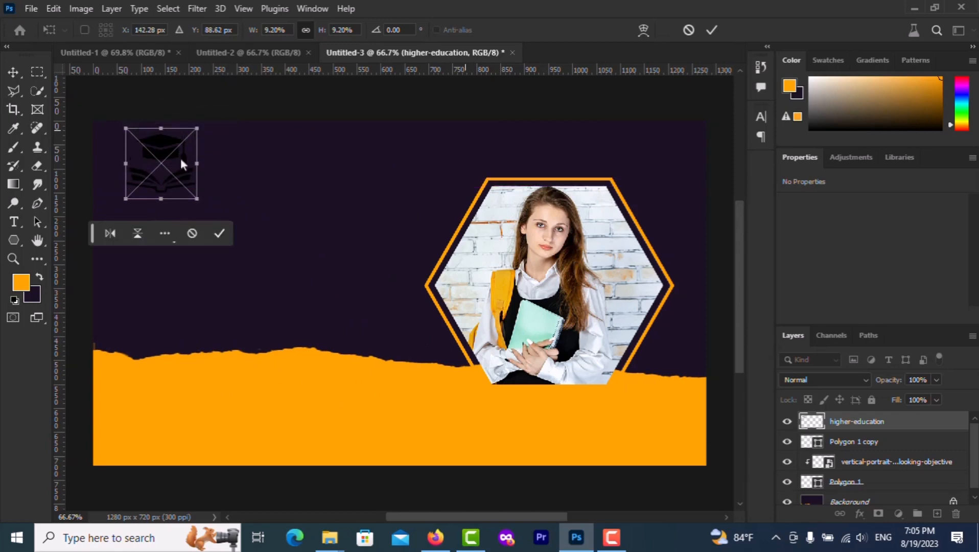
click(712, 31)
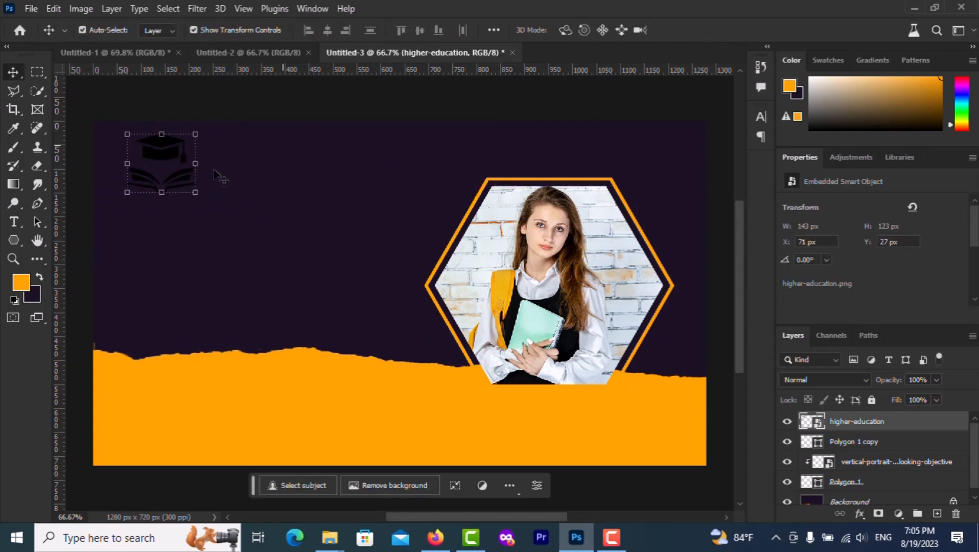
drag(196, 194, 182, 164)
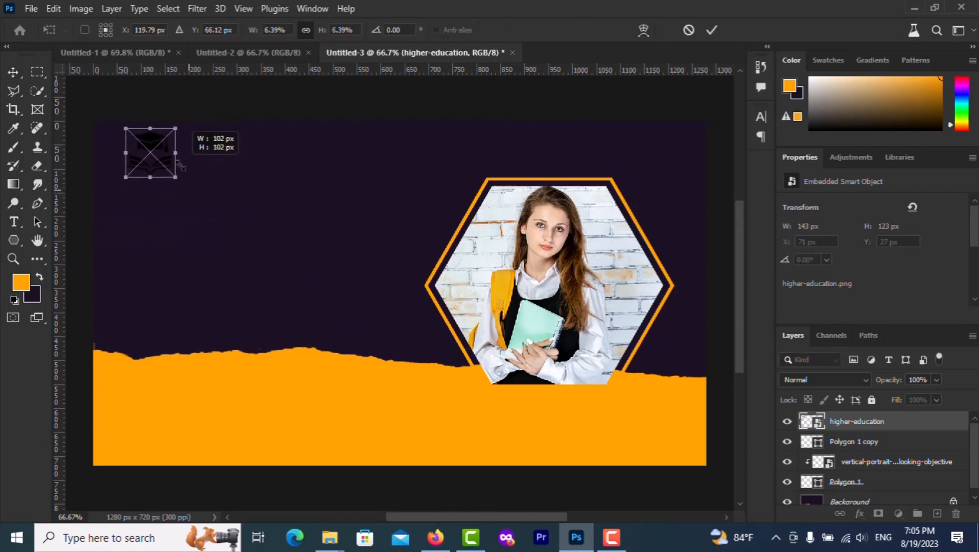
click(209, 212)
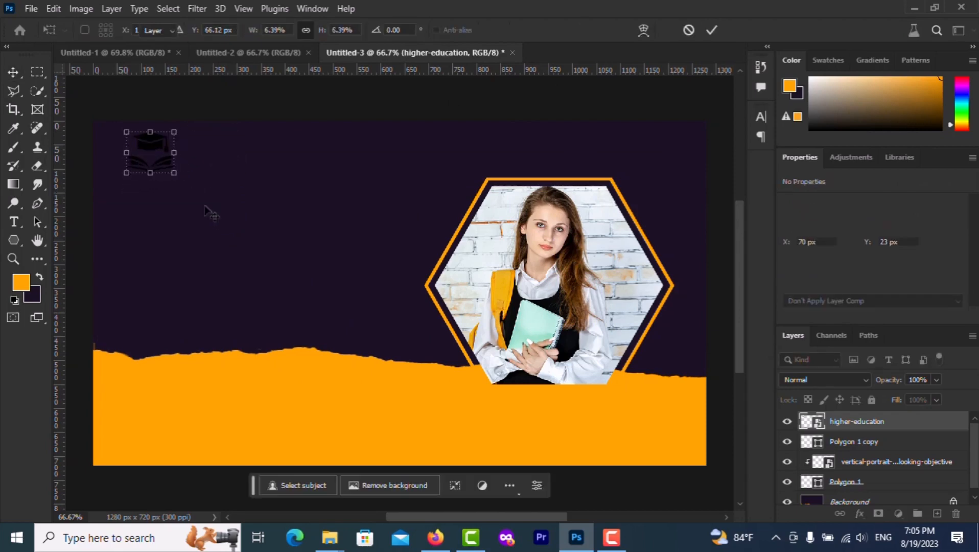
Step: Apply an orange Color Overlay at 100% opacity to the higher-education icon
click(864, 517)
click(883, 455)
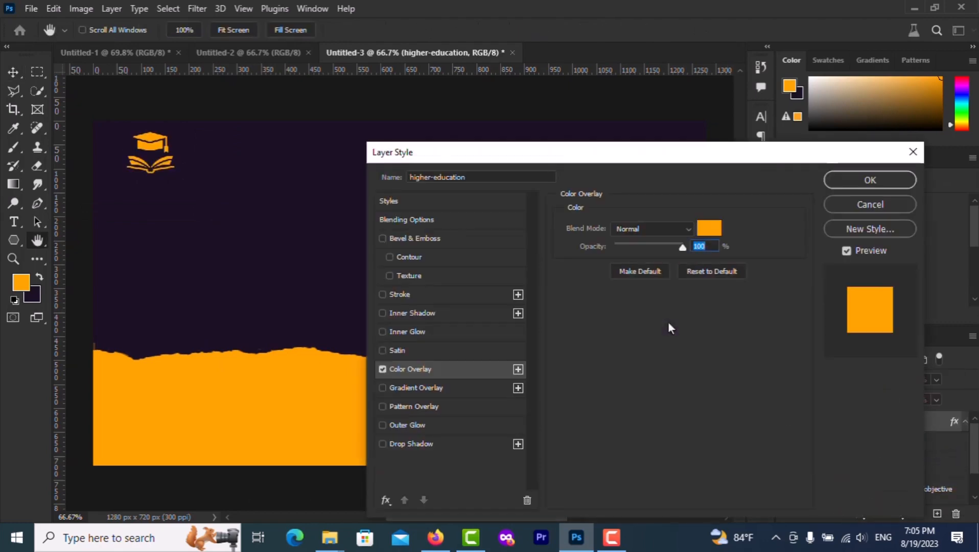
click(841, 180)
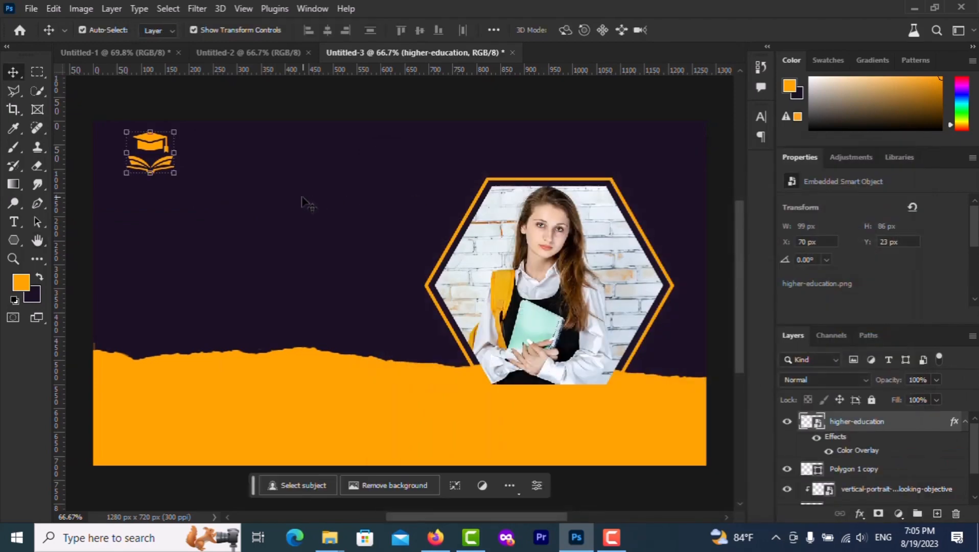
click(304, 203)
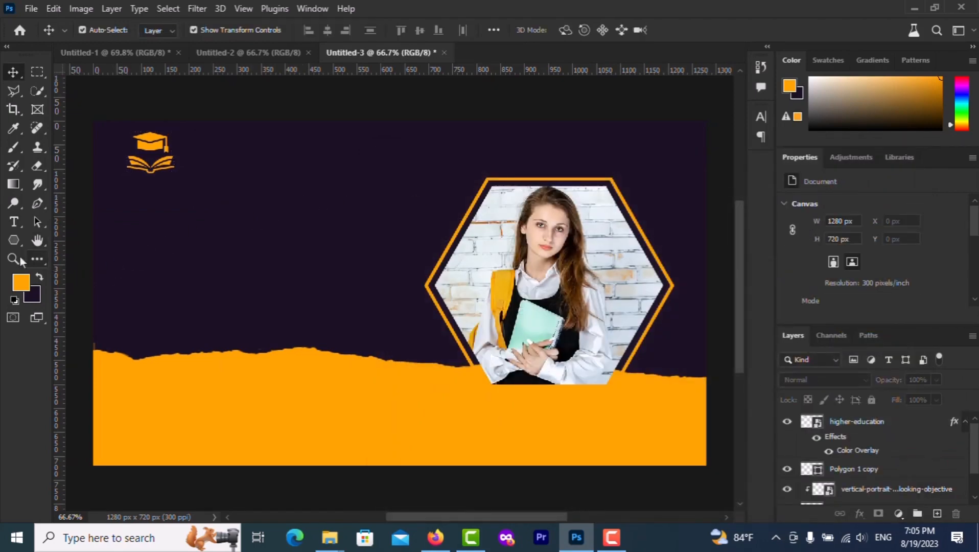
Step: Add orange 18 pt Arial Bold text below the icon on three lines: "School", "Amission" and "Now Open For Registration"
click(14, 224)
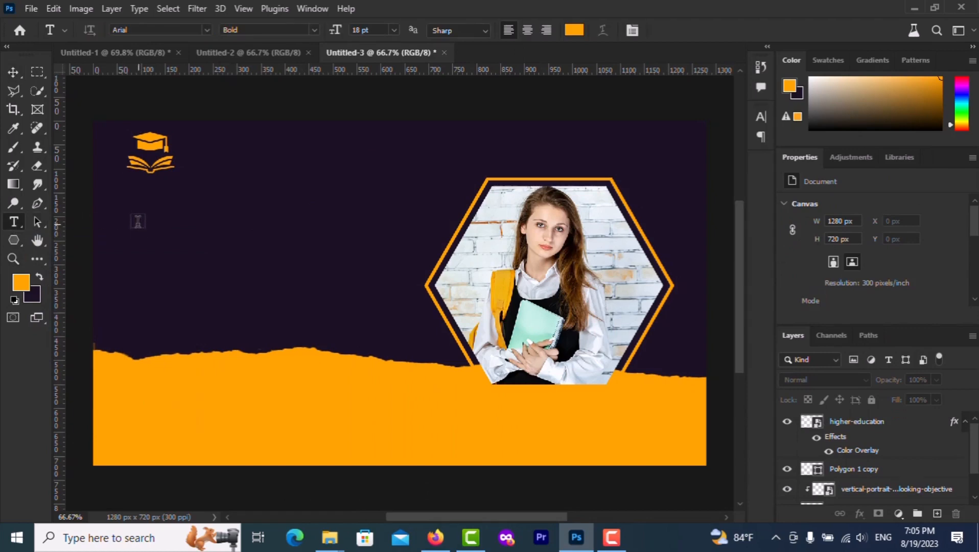
click(137, 221)
text(S)
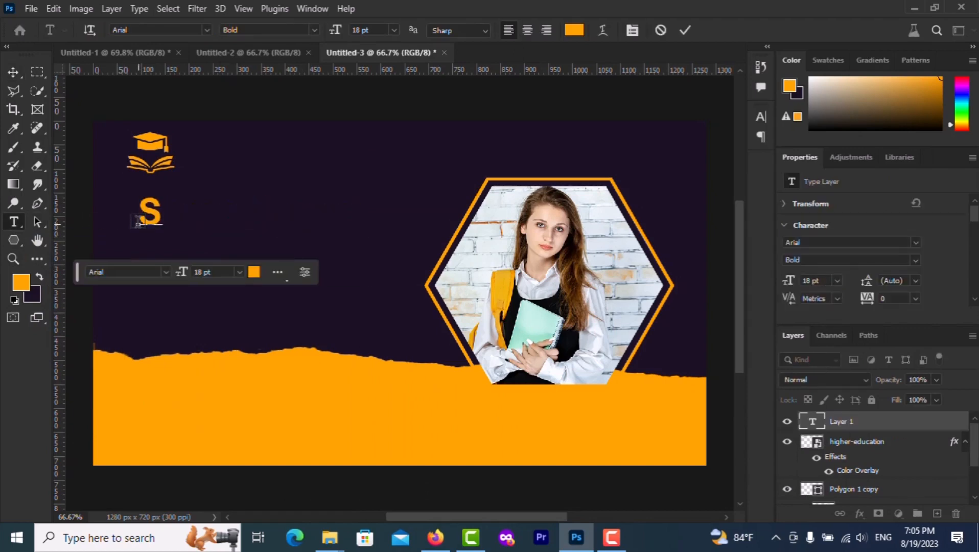
text(chool)
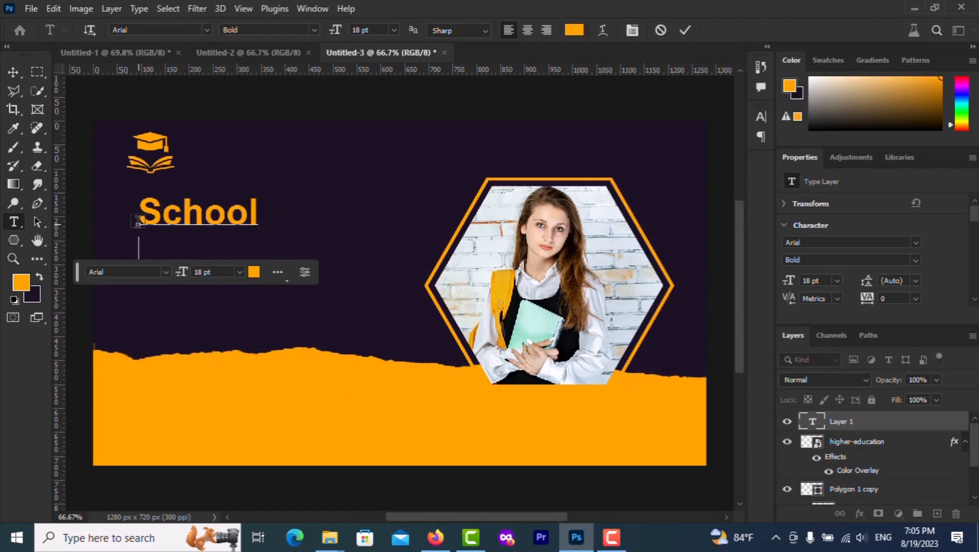
key(Return)
text(Ami)
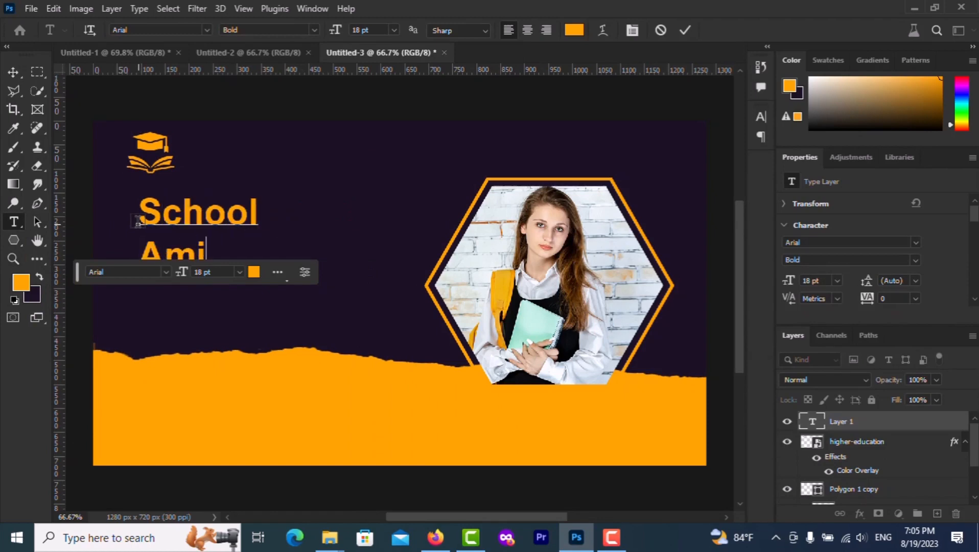
text(ssion)
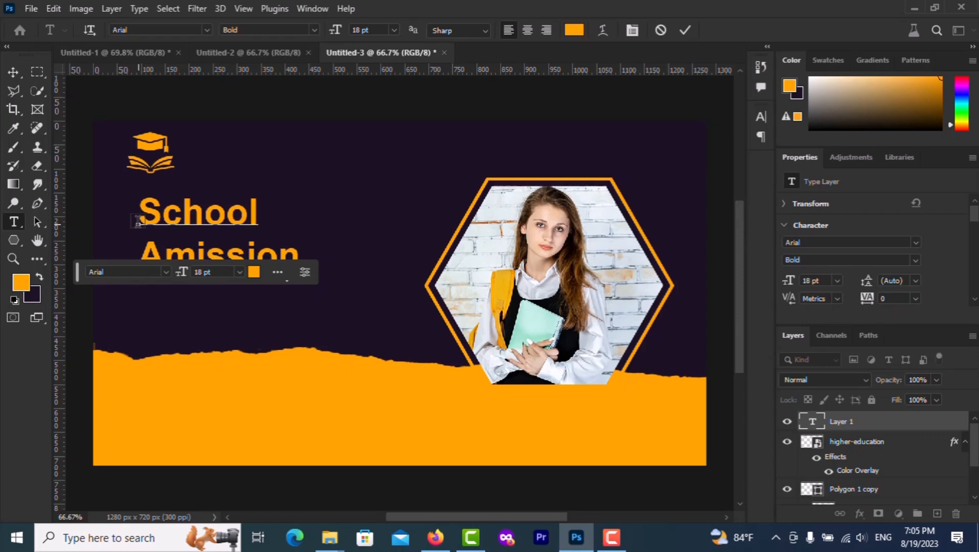
key(Return)
text(N)
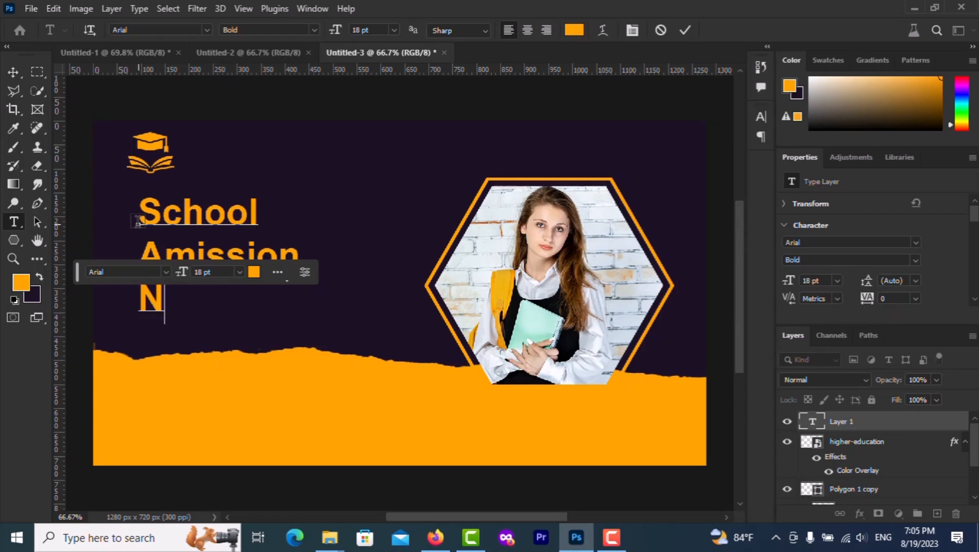
text(ow)
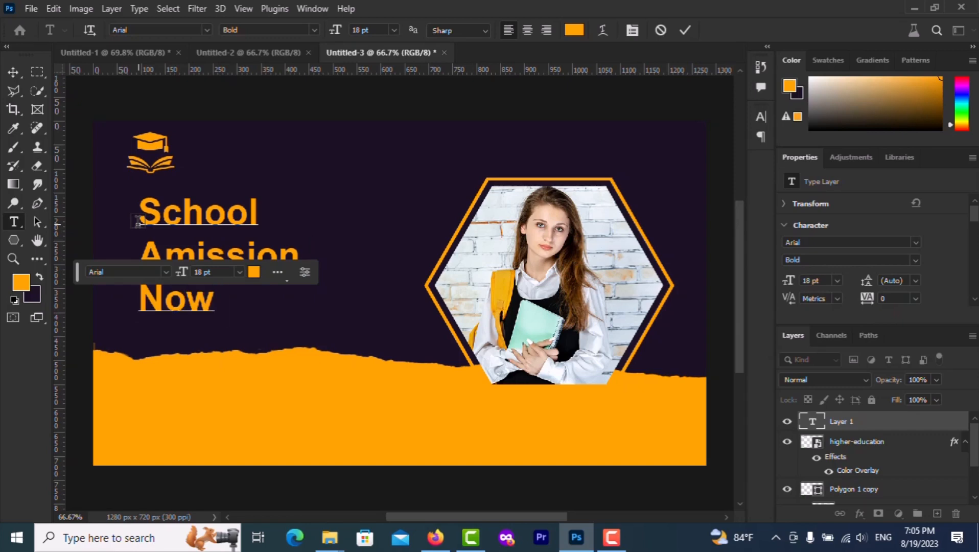
text( Open)
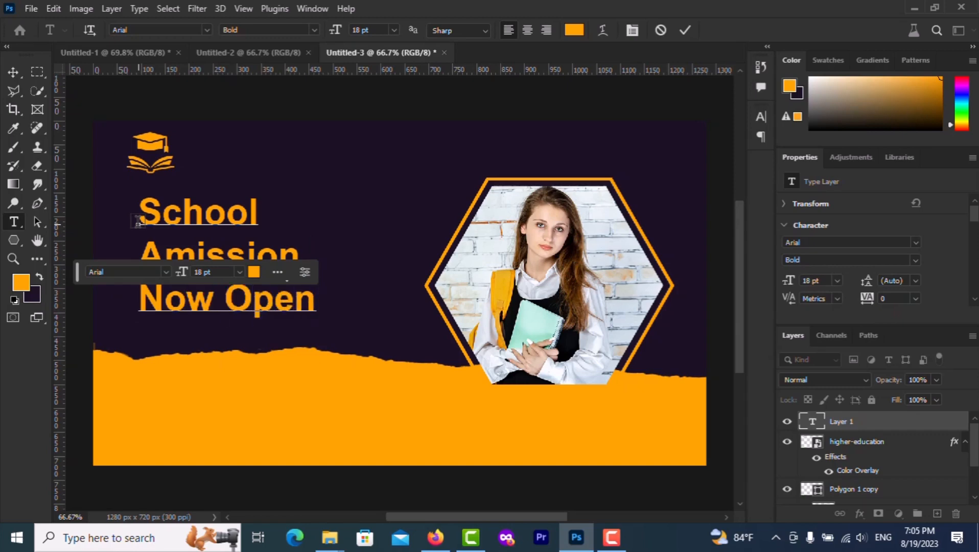
text( For )
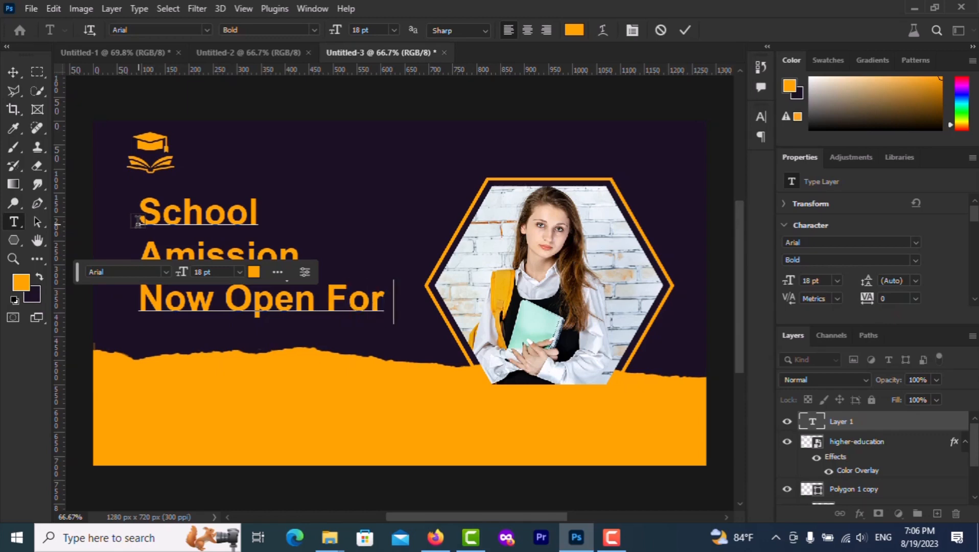
text(Reg)
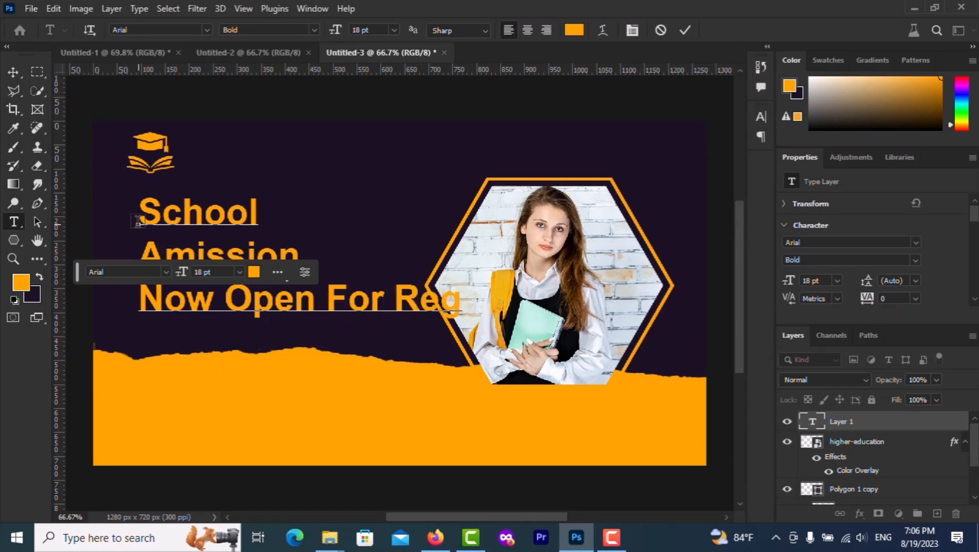
text(is)
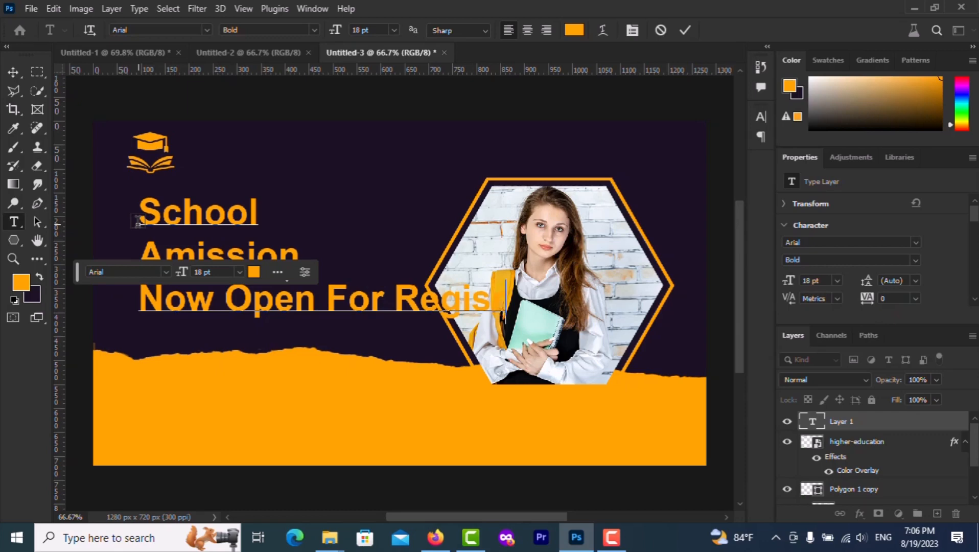
text(tration)
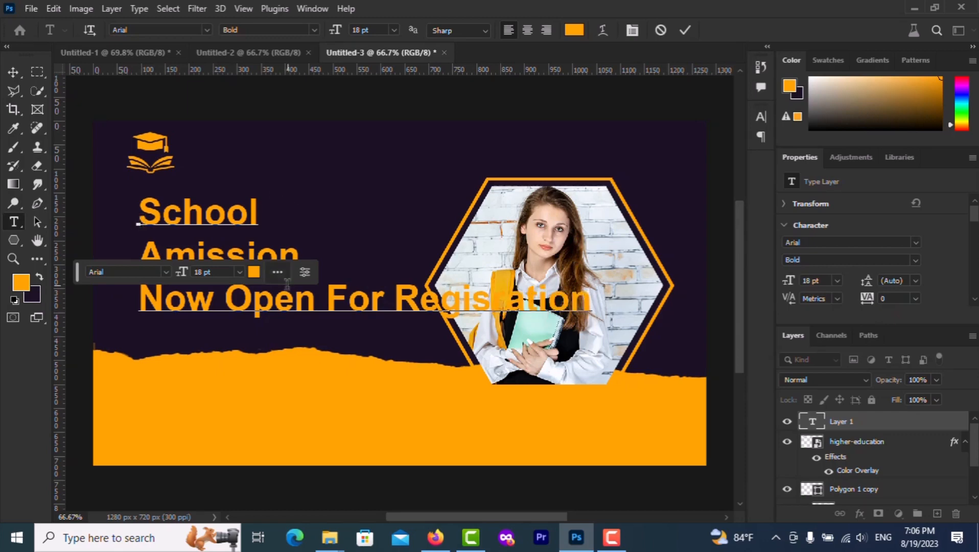
Step: Reduce the "Now Open For Regisration" line to 9 pt
double_click(276, 301)
click(276, 301)
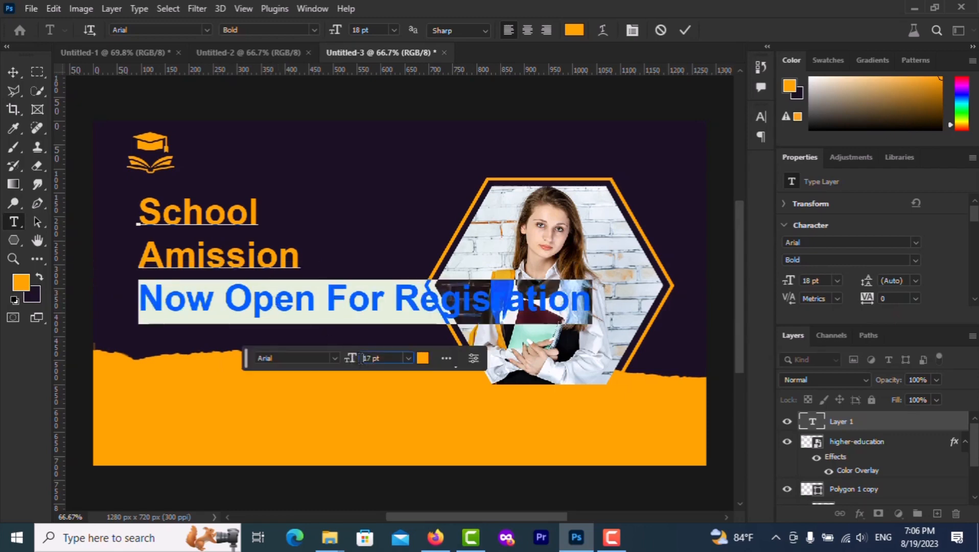
key(Down)
key(Down)
key(Down)
key(Down)
key(Down)
key(Down)
key(Down)
key(Down)
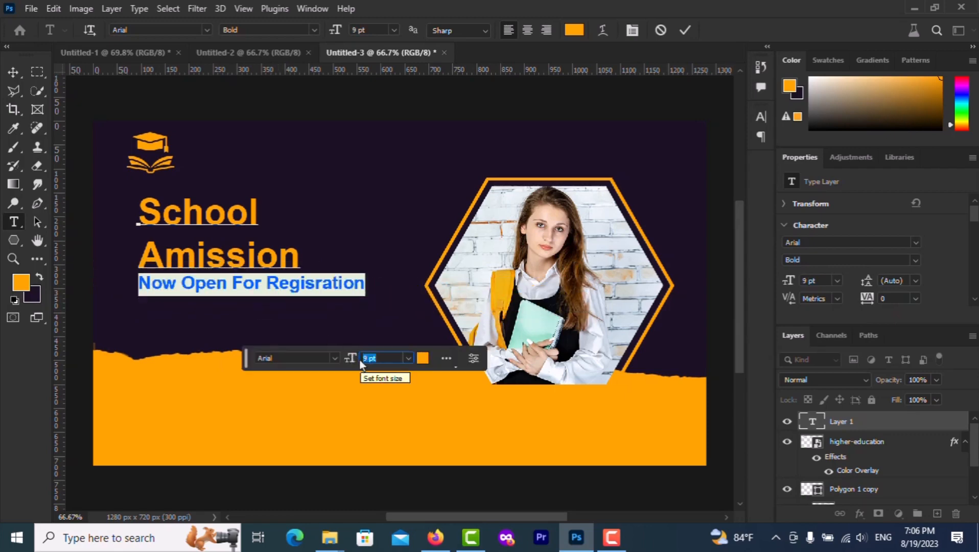
Step: Set the font of the word "Amission" in the headline to Anja Eliane Normal
double_click(241, 256)
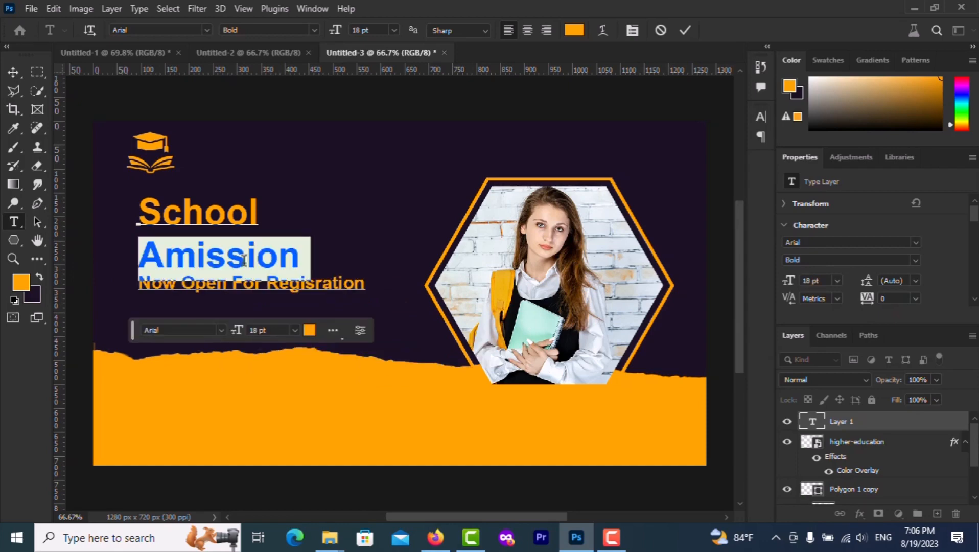
click(193, 329)
text(Anja)
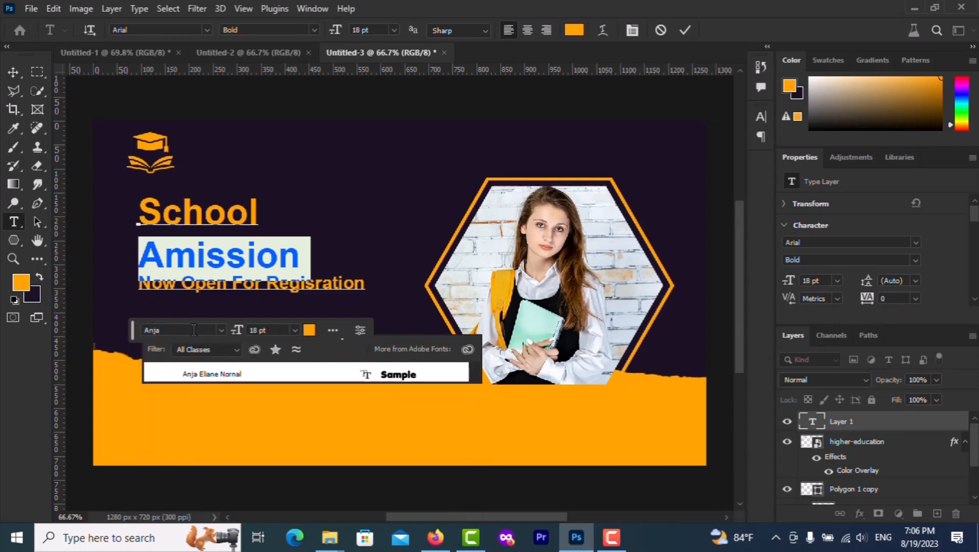
key(Return)
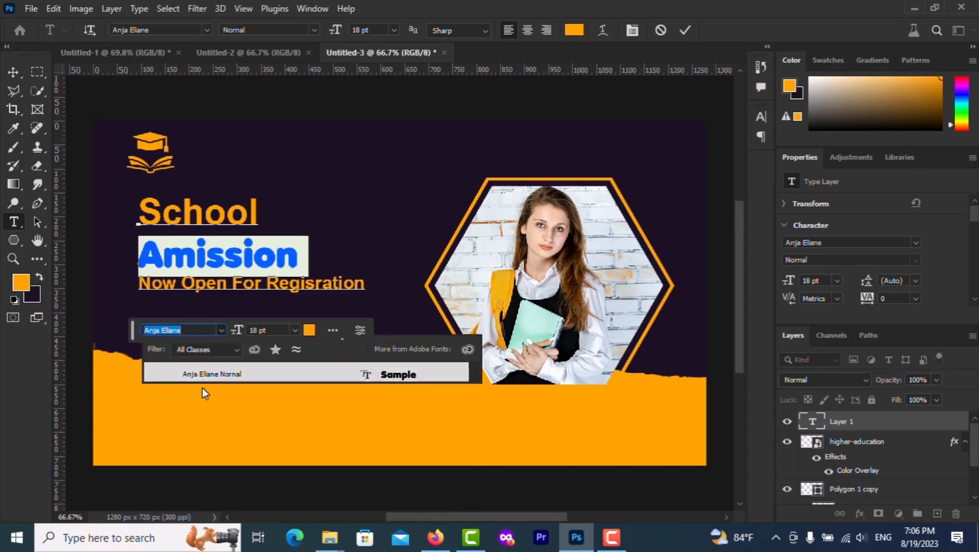
click(203, 374)
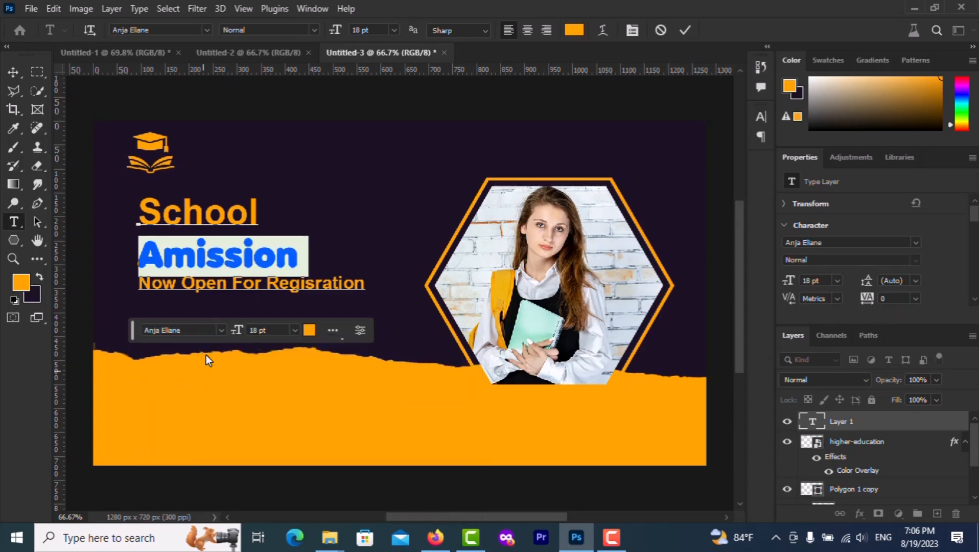
Step: Enlarge the word "Amission" to 23 pt and colour it white (ffffff)
key(Up)
key(Up)
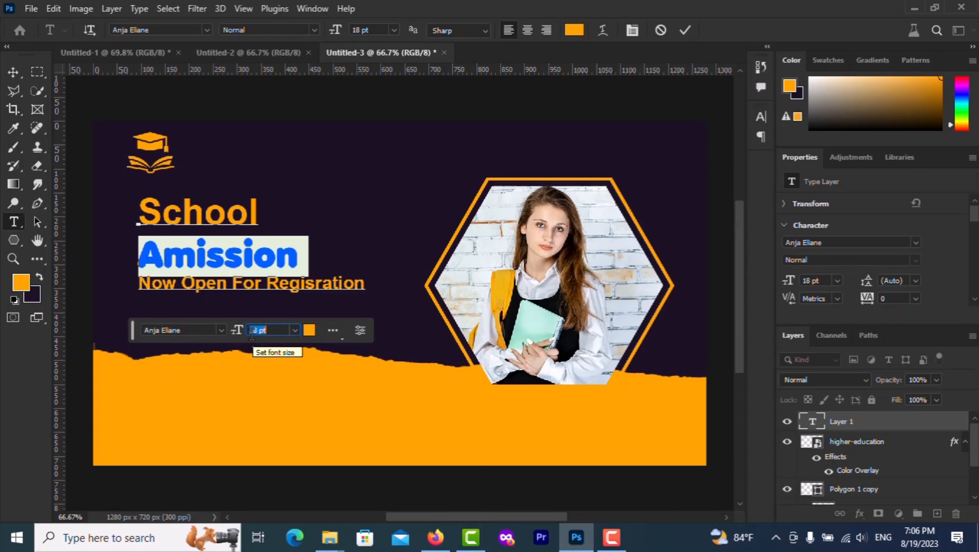
key(Up)
key(Up)
key(Up)
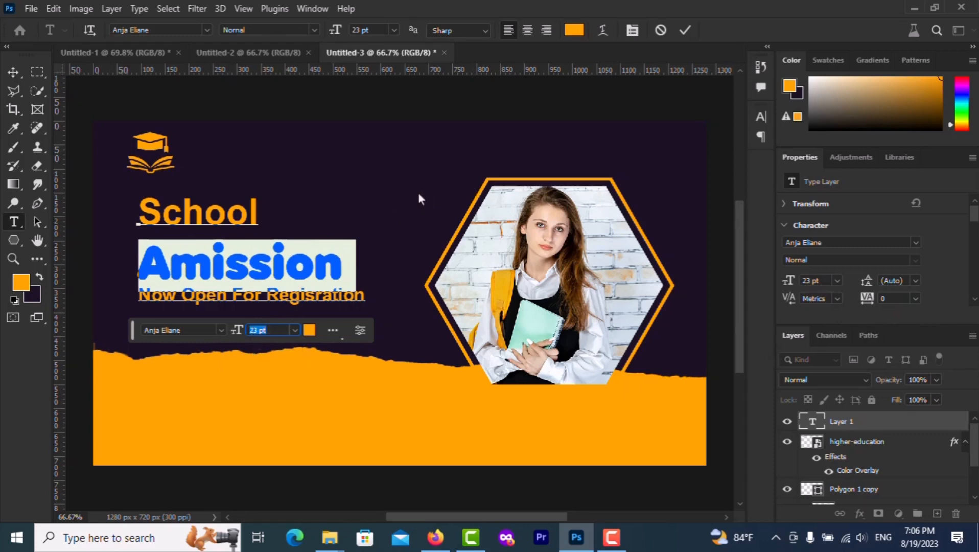
click(306, 331)
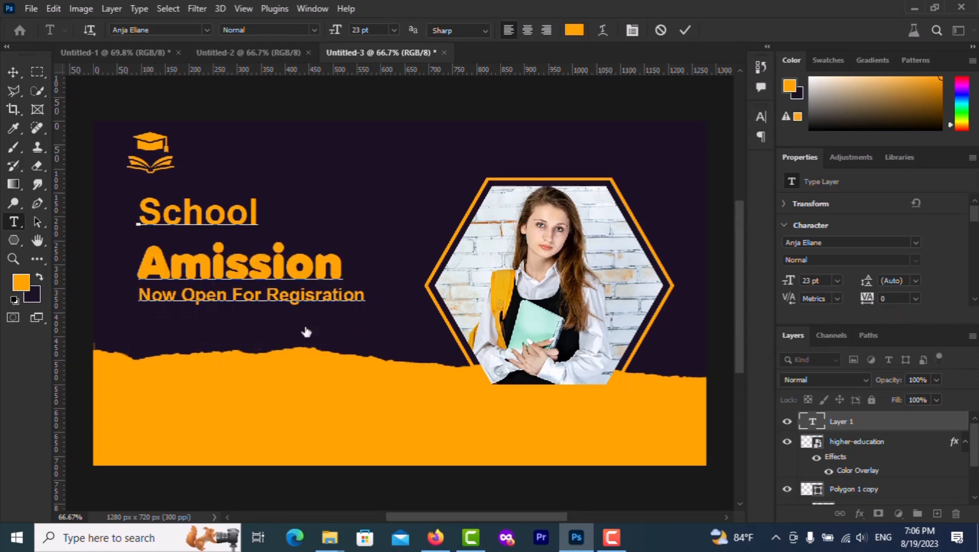
drag(664, 222, 581, 149)
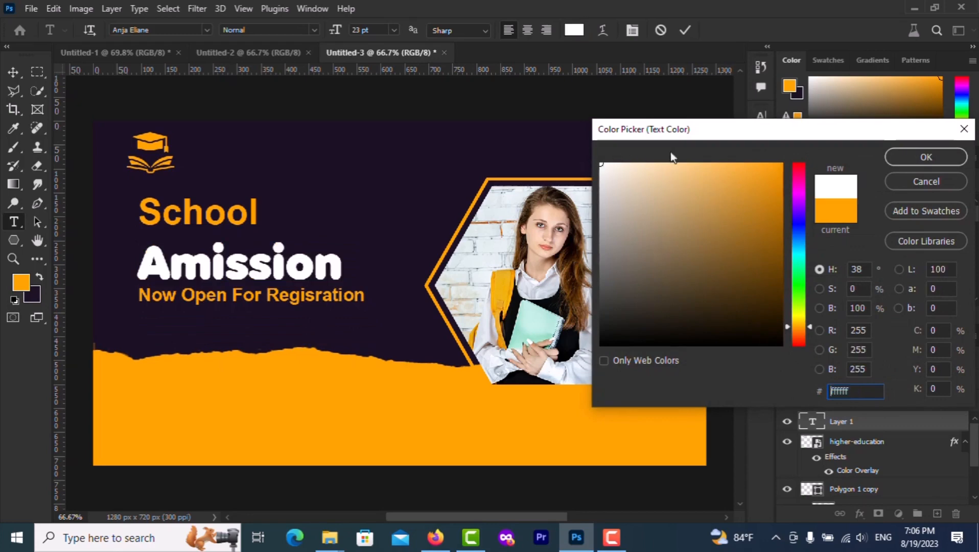
click(923, 157)
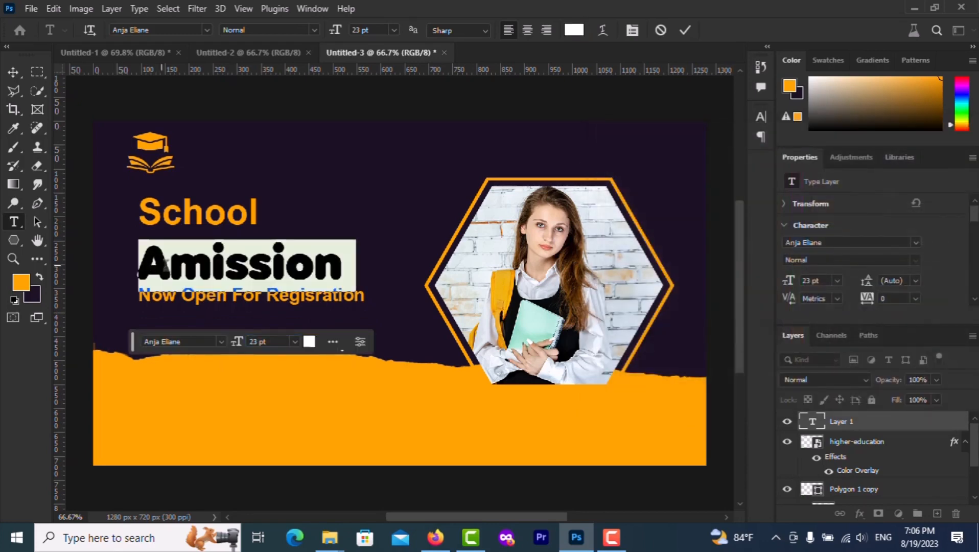
Step: Correct the white word's spelling to "Admission" and move the headline block down and left to align with the school icon's left edge
click(170, 262)
text(d)
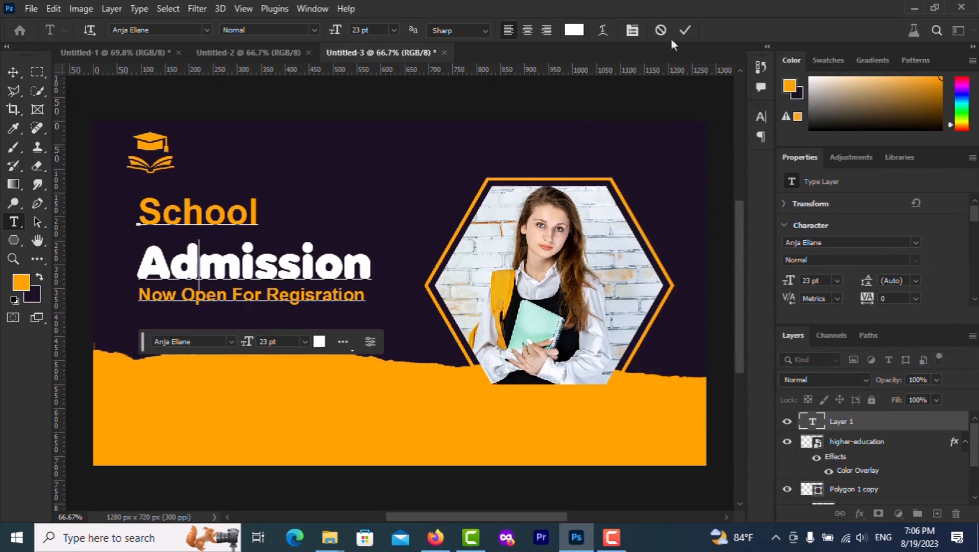
click(685, 31)
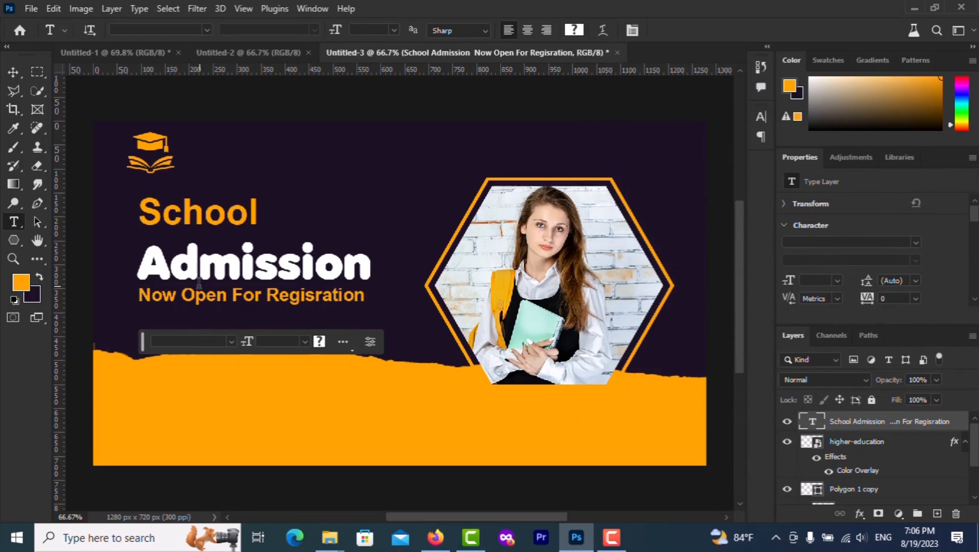
key(v)
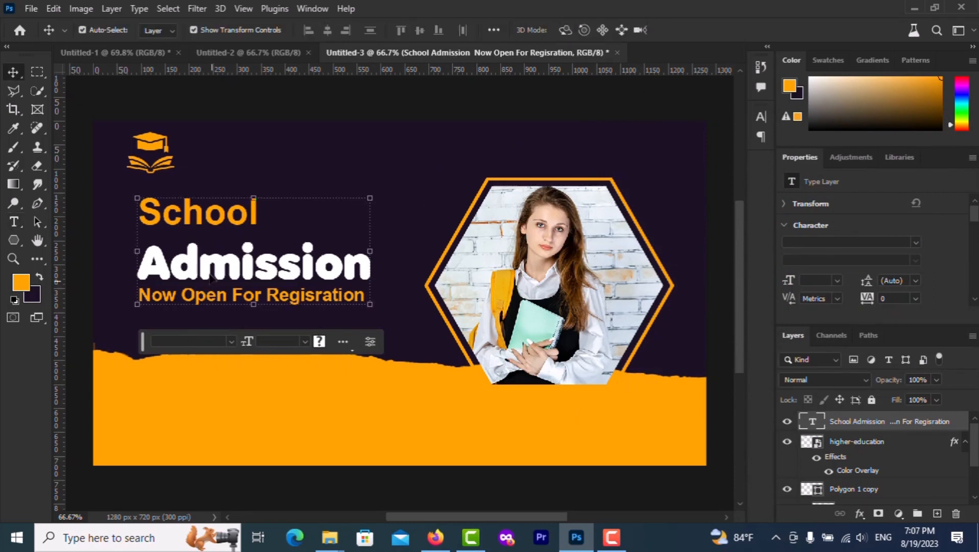
drag(207, 272, 196, 306)
Step: Add a separate orange 23 pt Anja Eliane text "2024" directly above "School", left-aligned with the headline
click(13, 223)
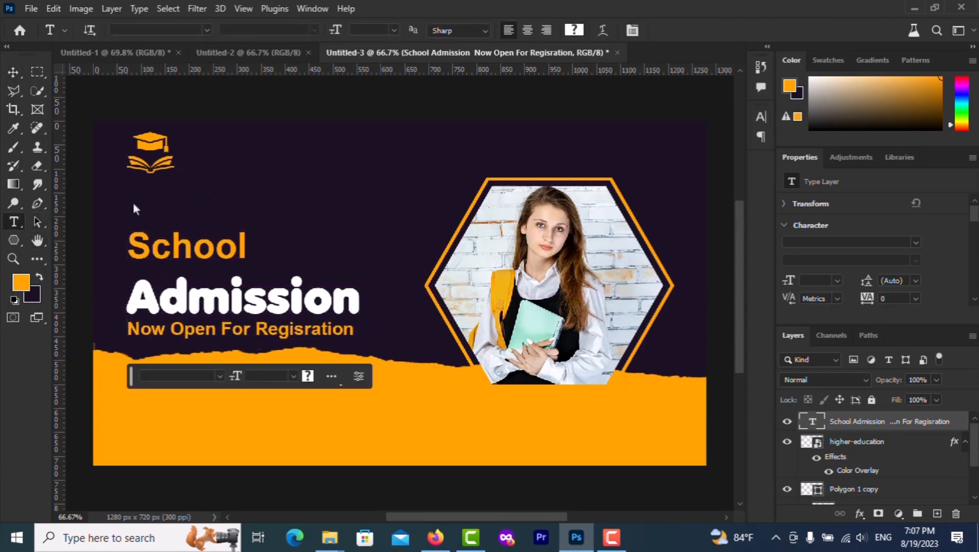
click(139, 207)
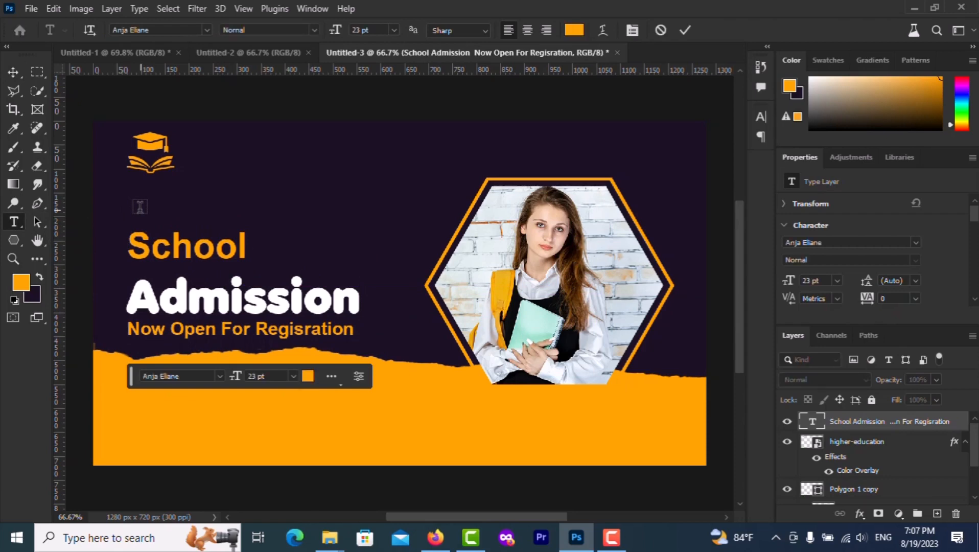
text(2024)
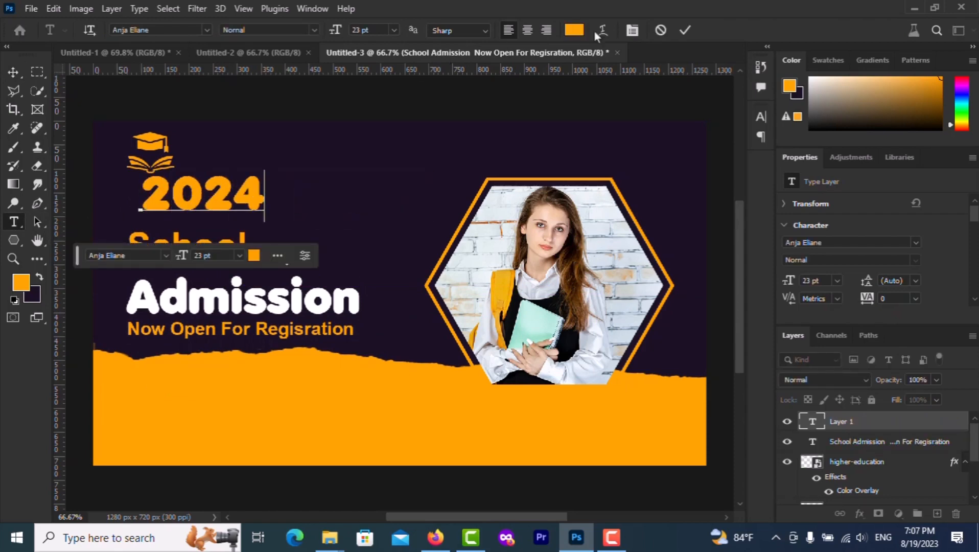
click(685, 29)
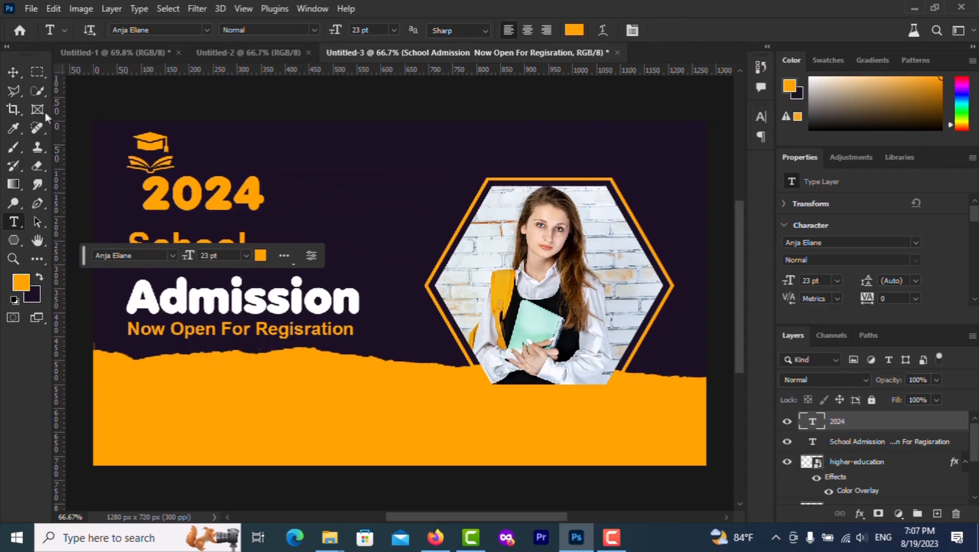
click(14, 73)
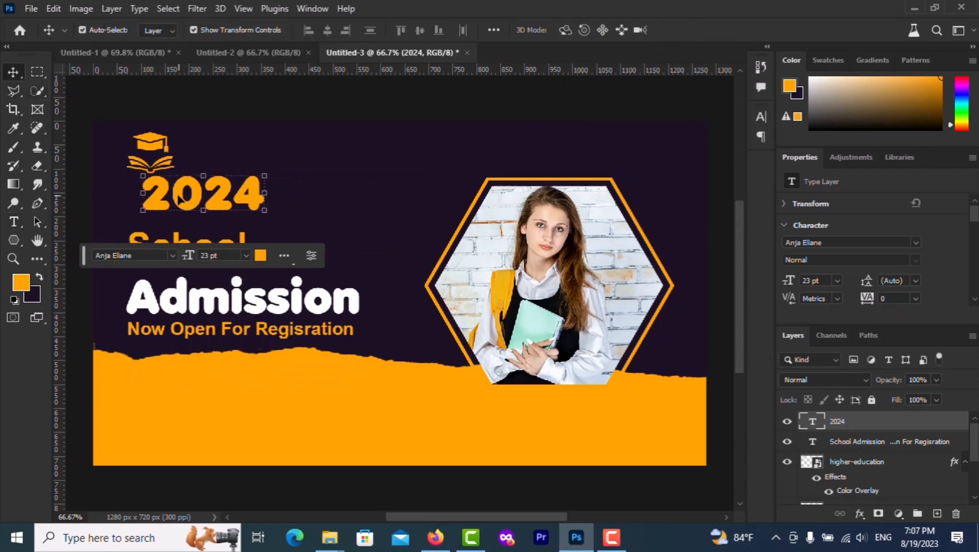
drag(179, 198, 164, 212)
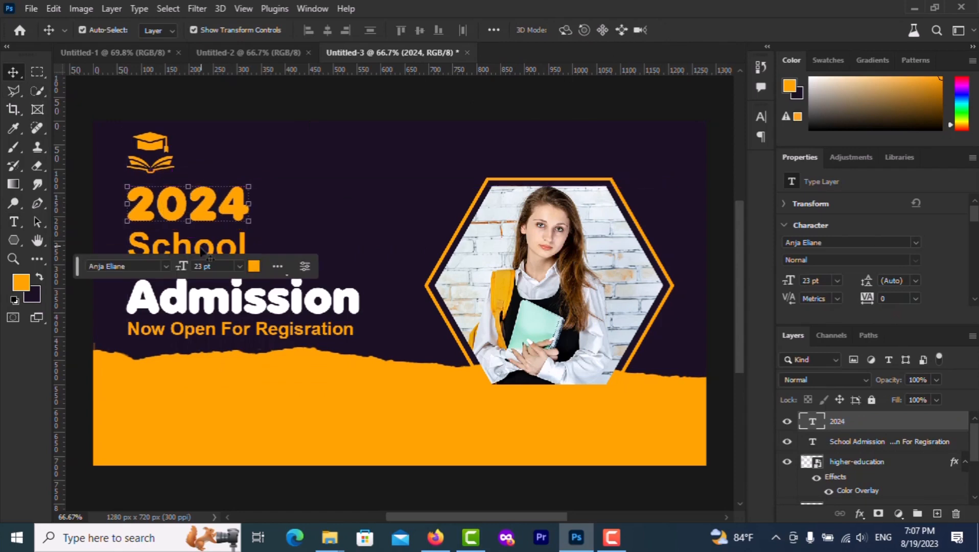
Step: Reduce the "2024" text to 20 pt, keep its orange ffa200 colour, and deselect it
key(Down)
key(Down)
key(Down)
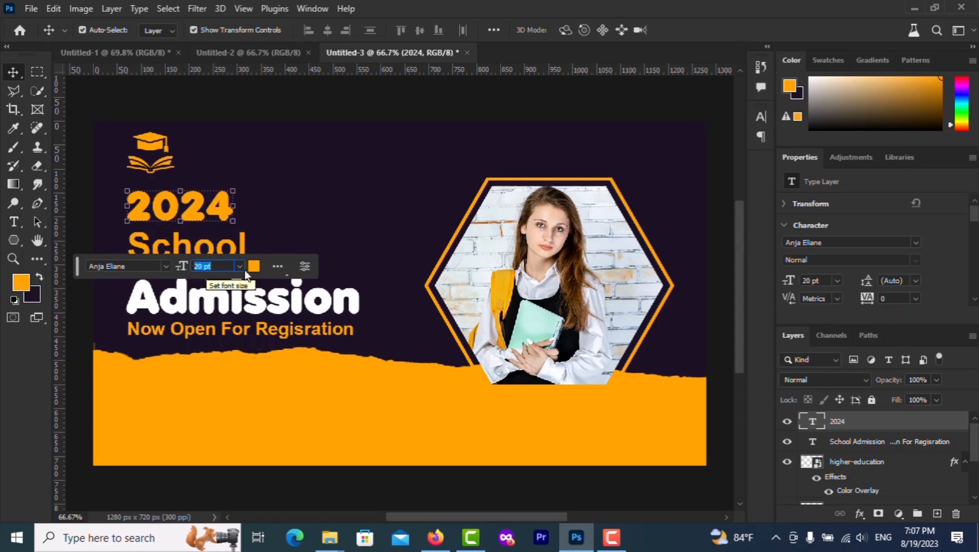
click(254, 266)
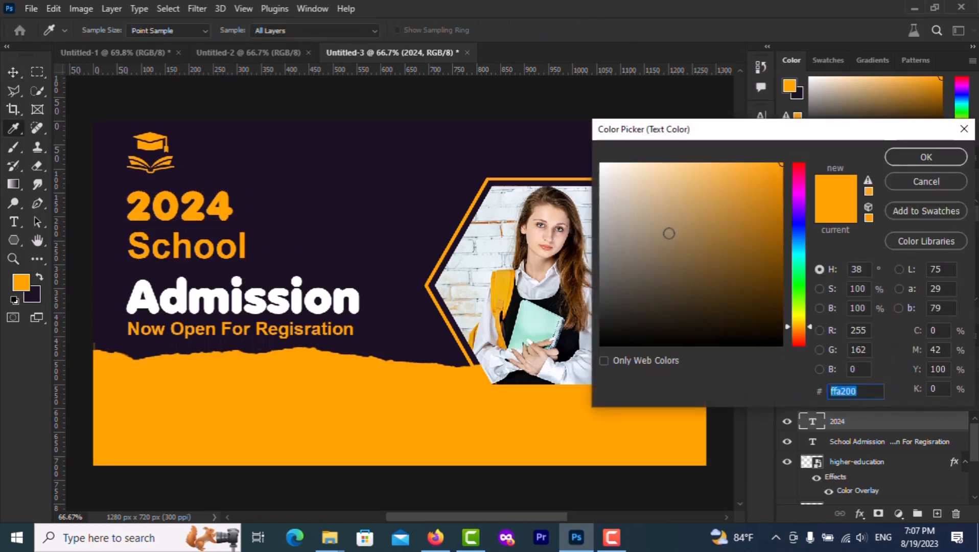
click(894, 159)
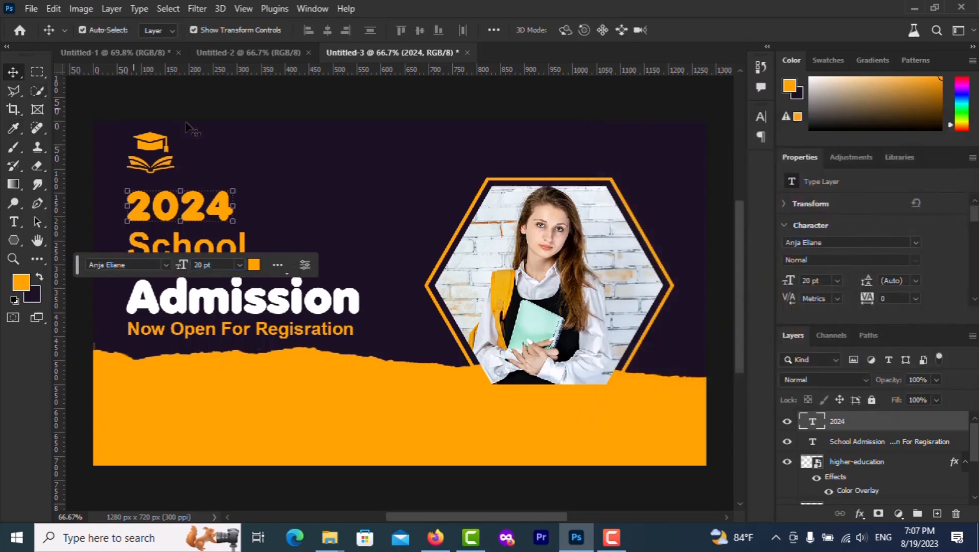
click(287, 150)
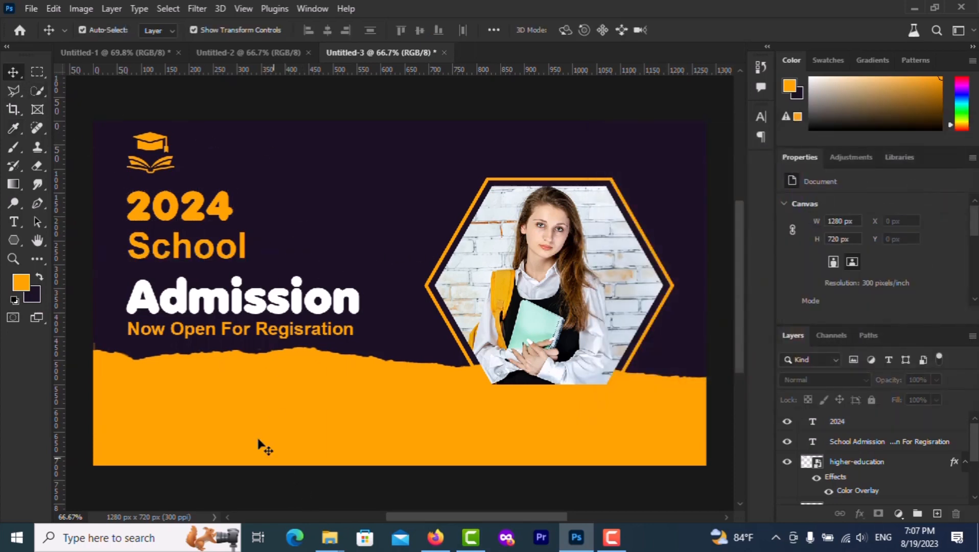
Step: Place the telephone icon from the school folder in the lower-left orange area, scaled to about 63 × 63 px at X 88 px, Y 629 px
mouse_move(329, 542)
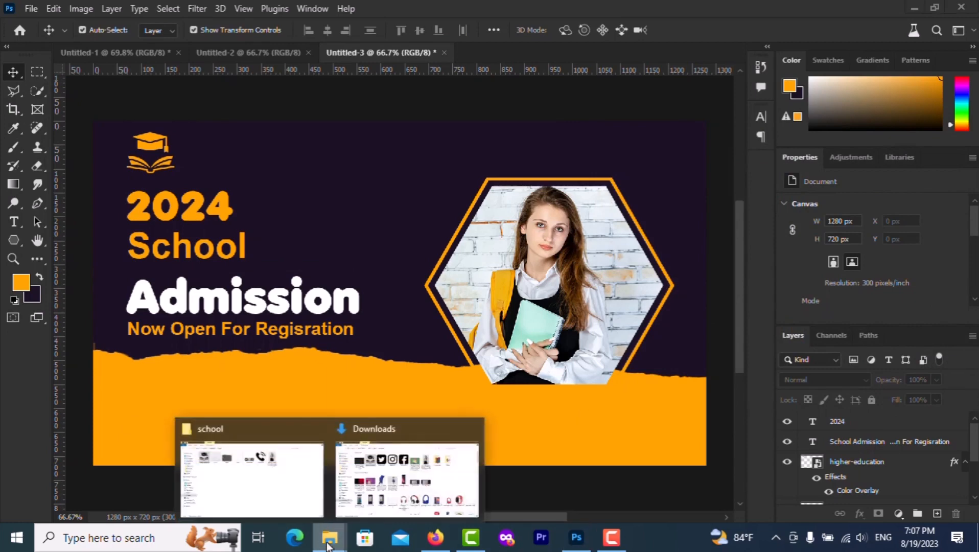
click(285, 488)
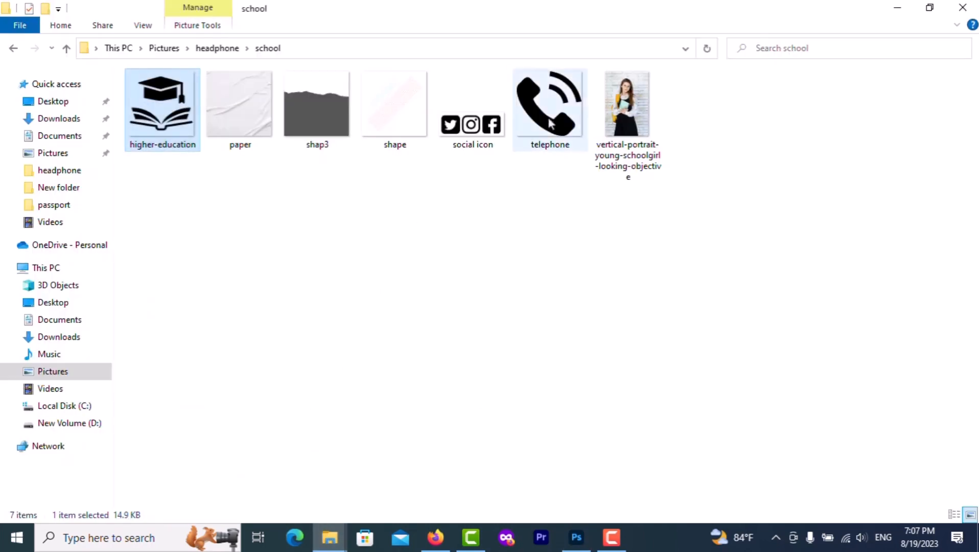
drag(552, 121, 219, 426)
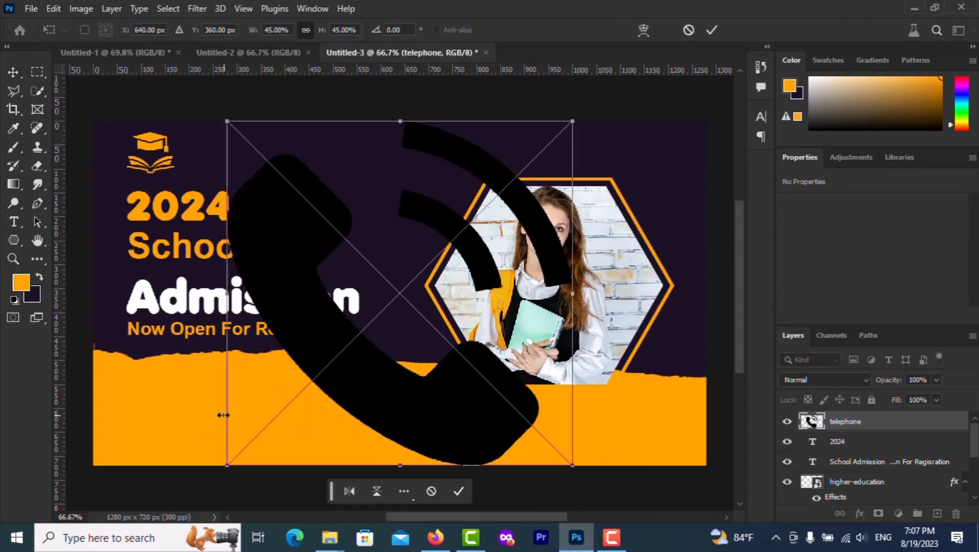
drag(568, 129, 142, 448)
scroll(137, 437, up, 5)
key(Return)
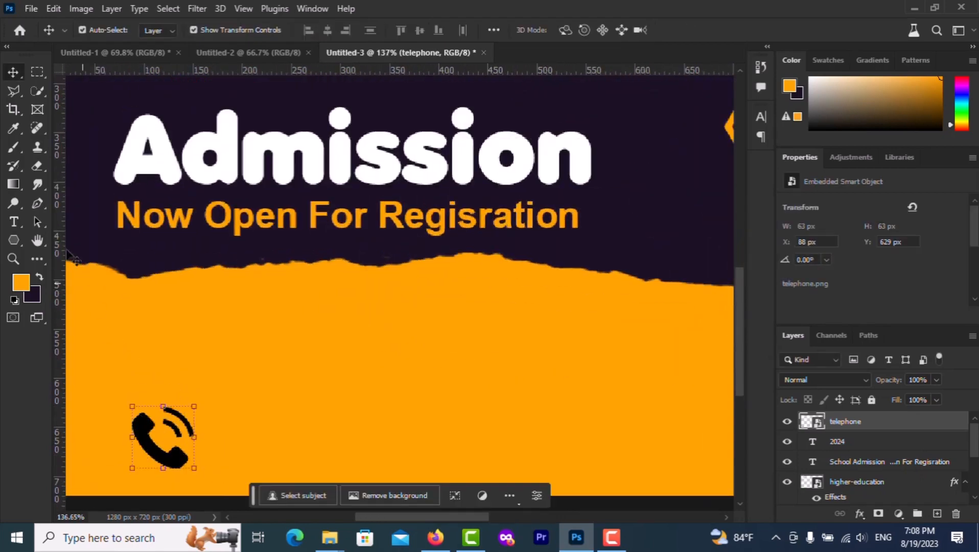
Step: Start a text line beside the telephone icon with a plus sign and colour it black 000000
click(14, 222)
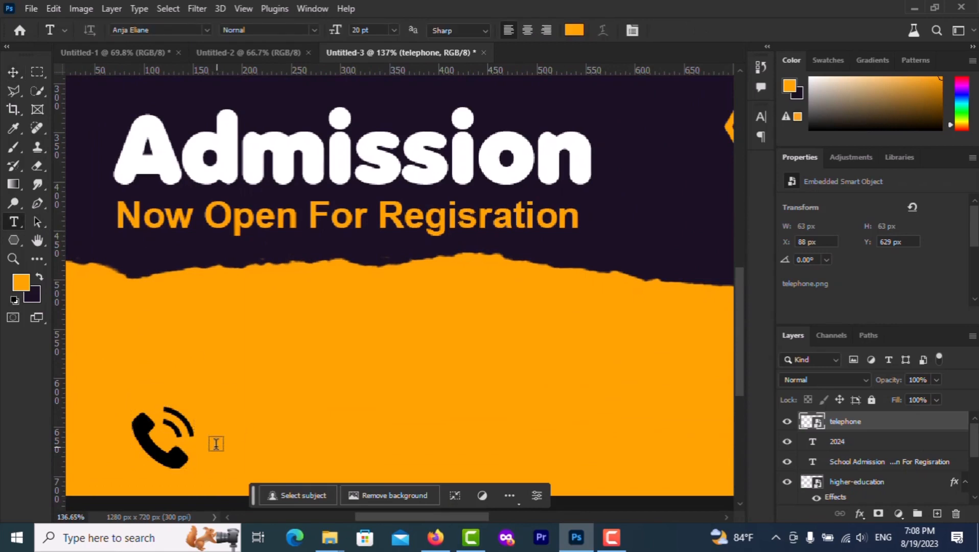
click(216, 444)
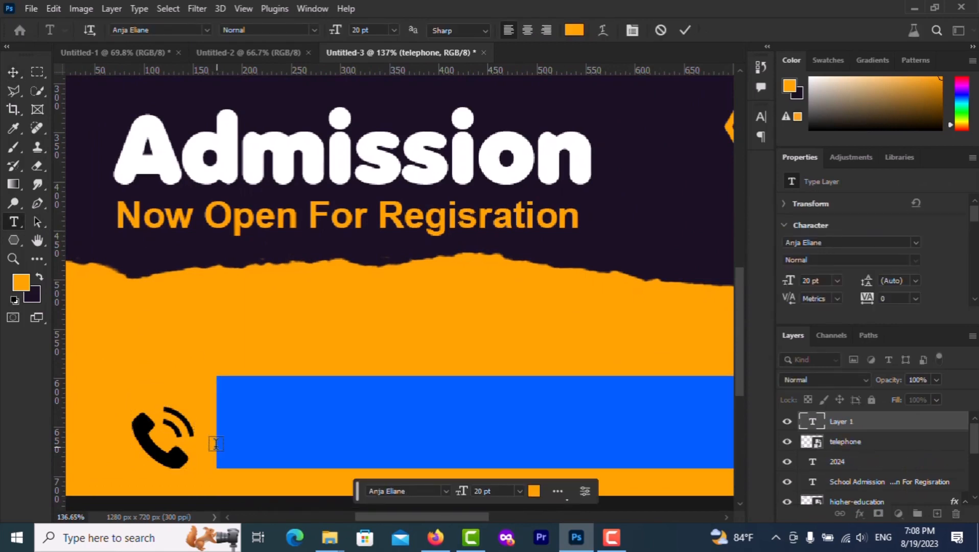
key(BackSpace)
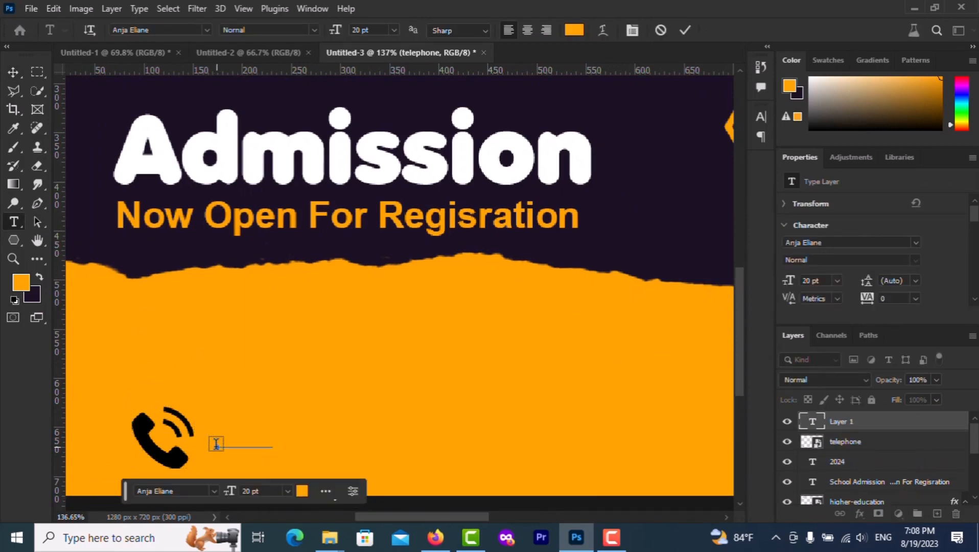
key(ctrl)
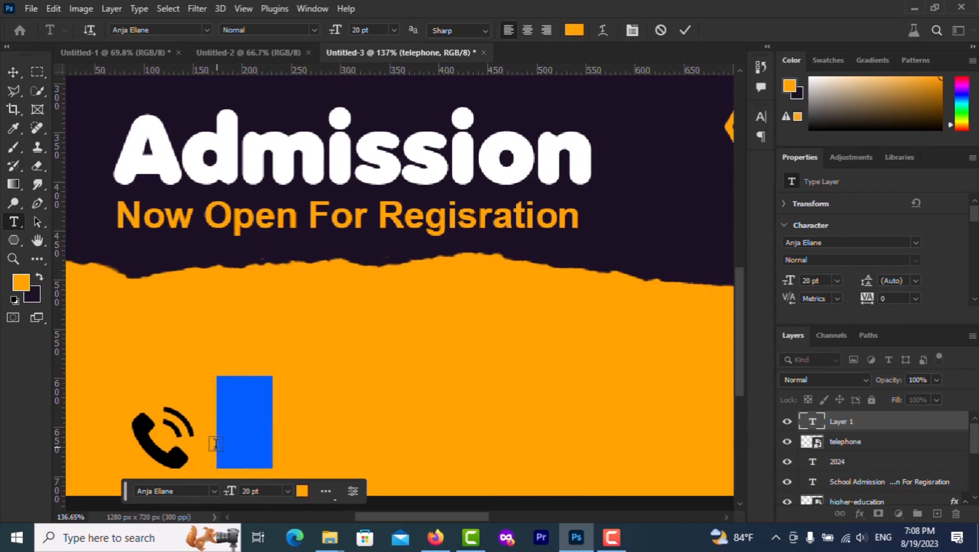
click(302, 490)
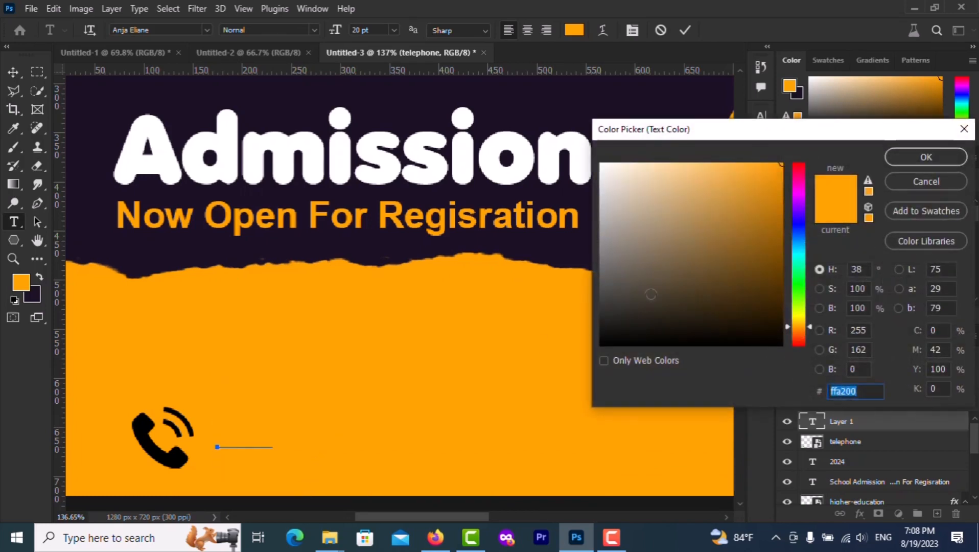
text(000000)
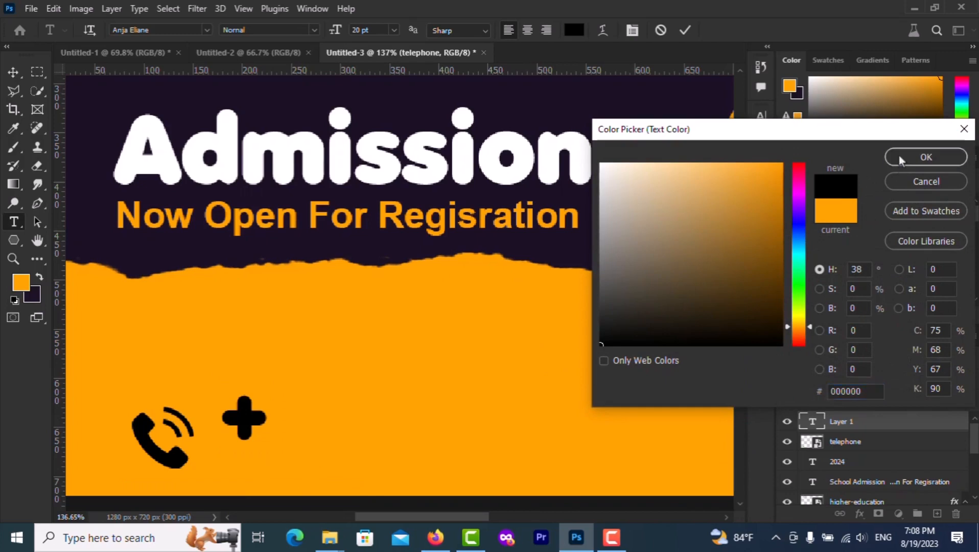
click(899, 156)
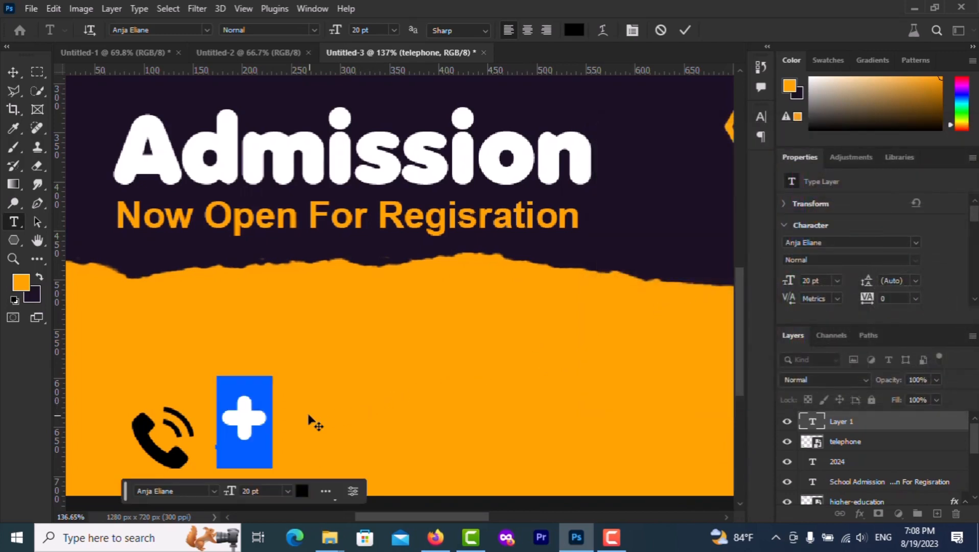
Step: Complete the text line with the contact phone number, putting the zero after the country code in parentheses
key(Right)
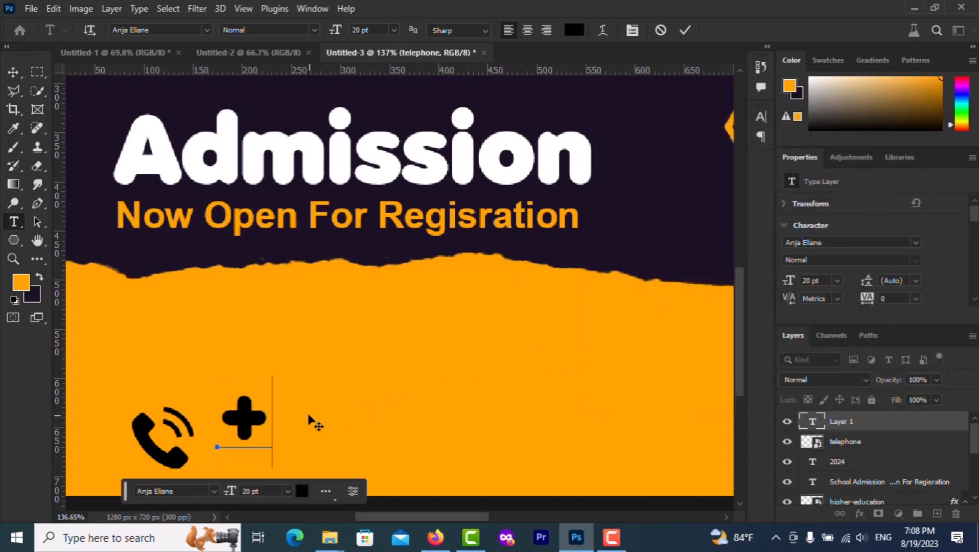
text(93)
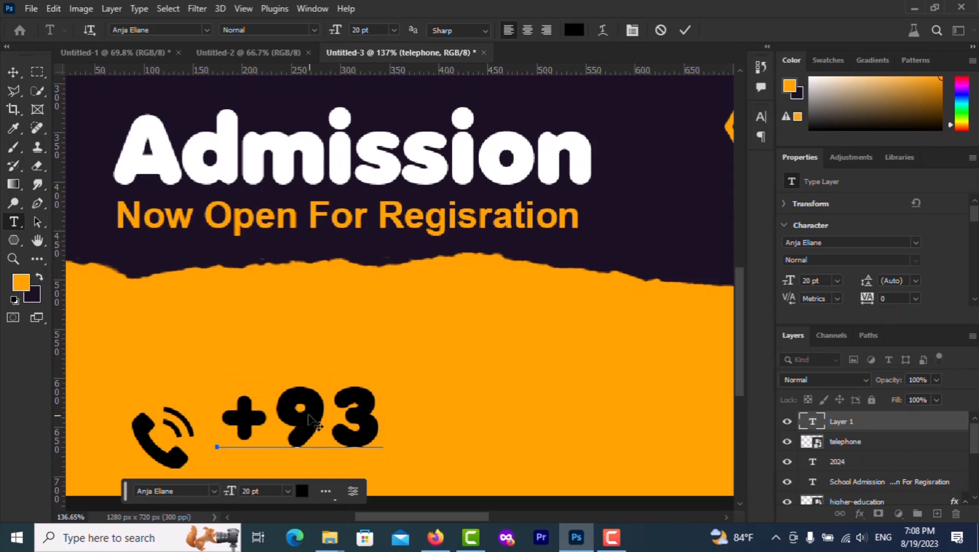
text( ())
key(Left)
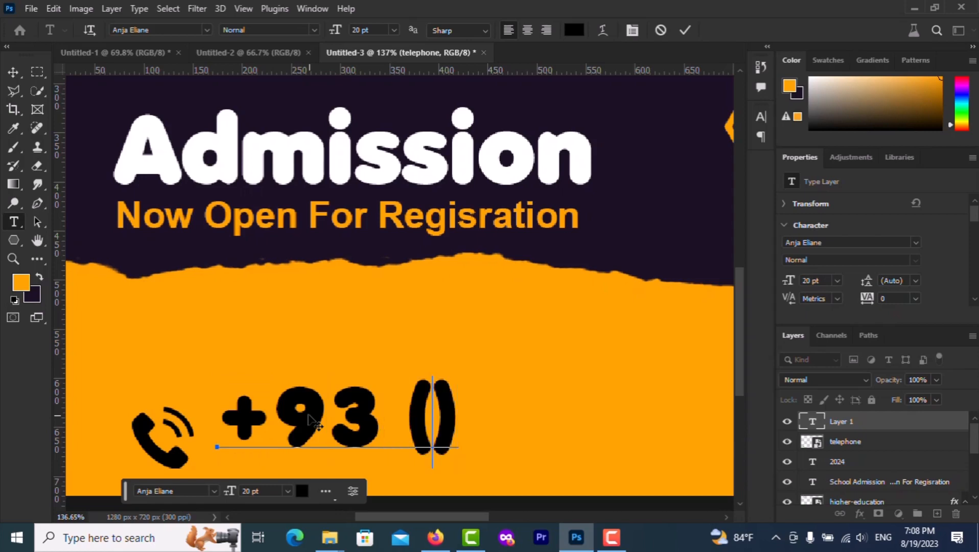
text(0)
key(Right)
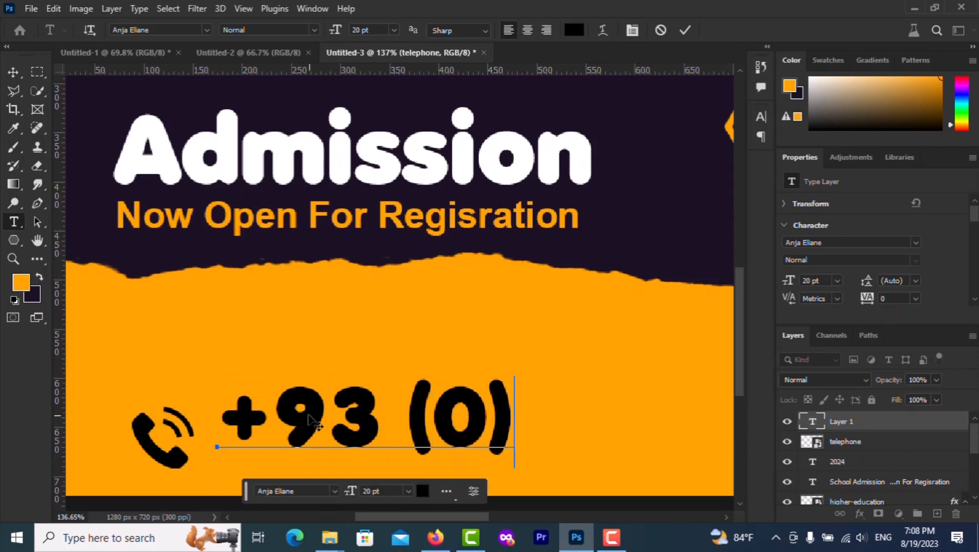
text(7)
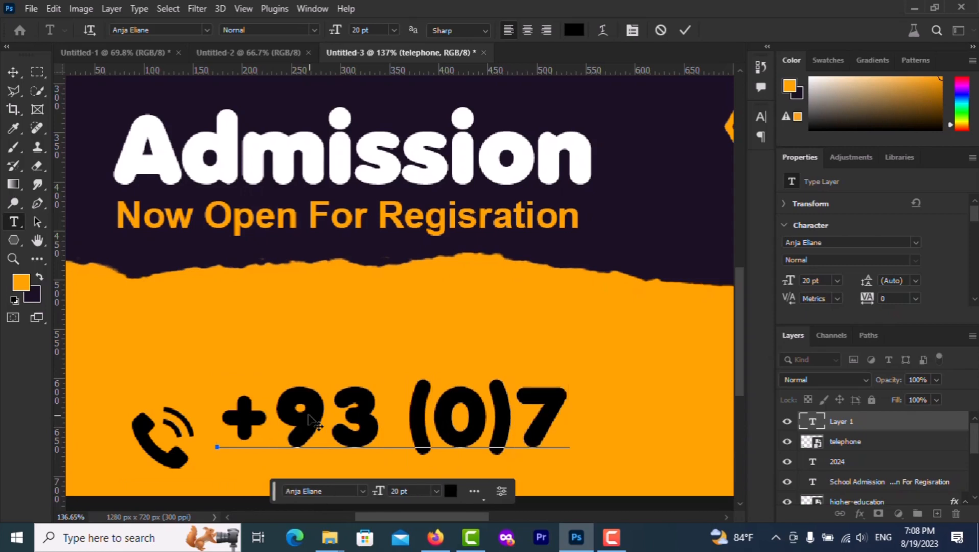
text(994)
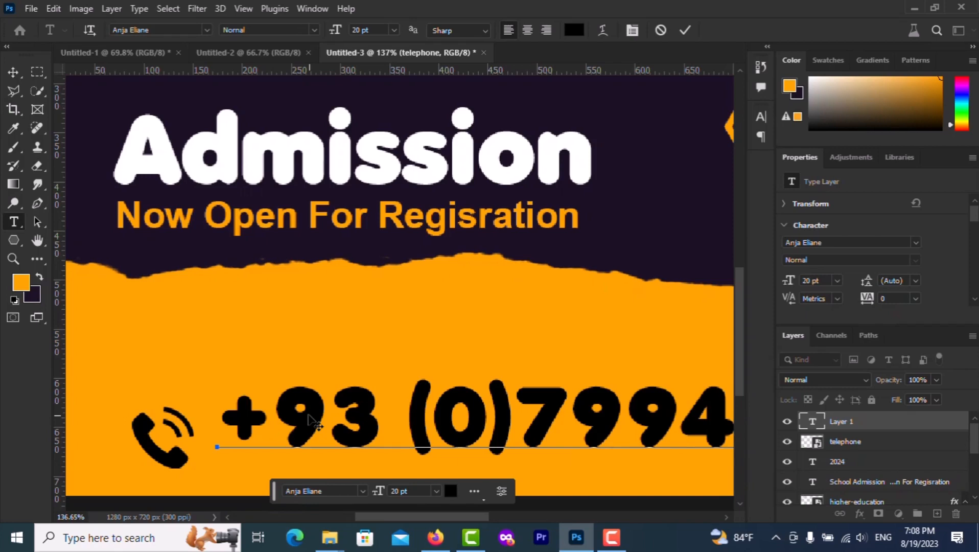
Step: Reduce the whole phone number text to 7 pt and commit it
key(ctrl+a)
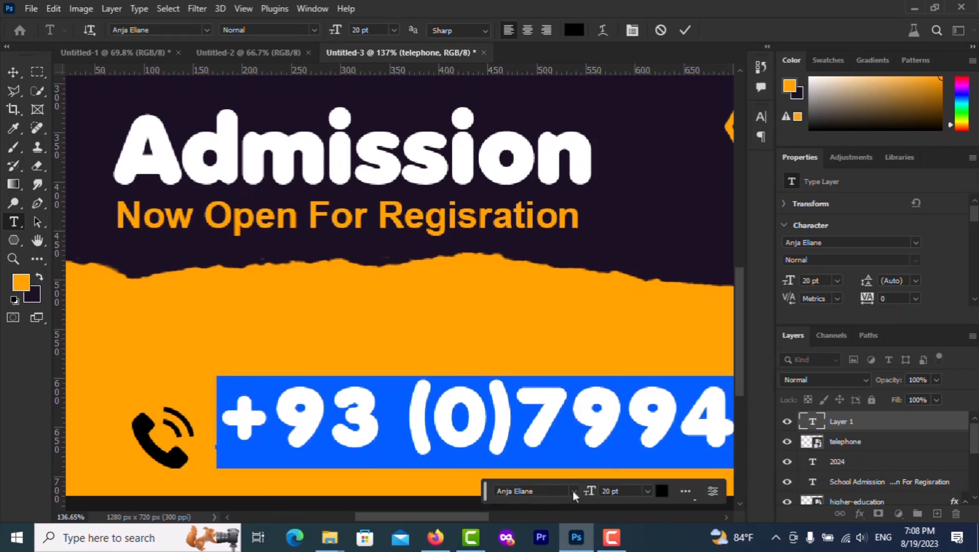
key(Down)
key(Down)
key(Down)
key(Down)
key(Down)
key(Down)
key(Down)
key(Down)
key(Down)
key(Down)
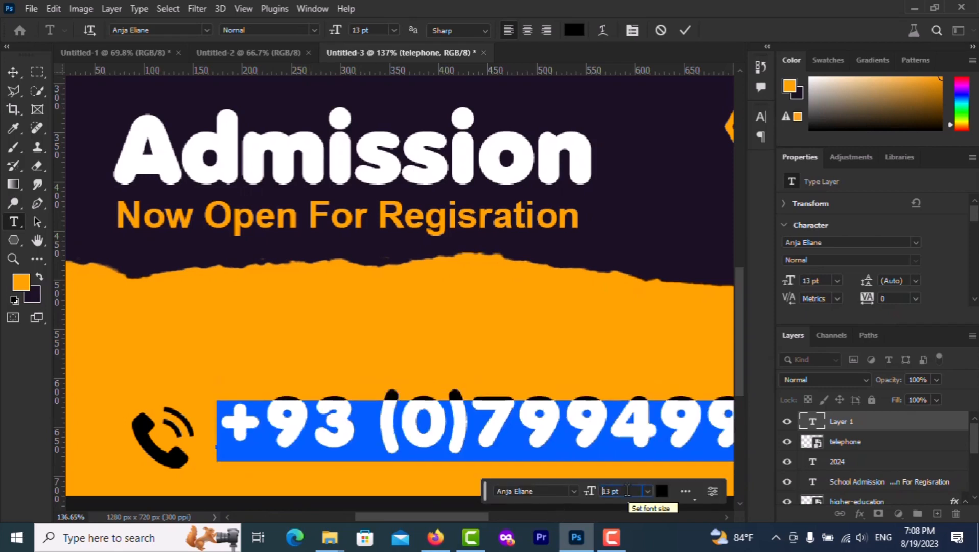
key(Down)
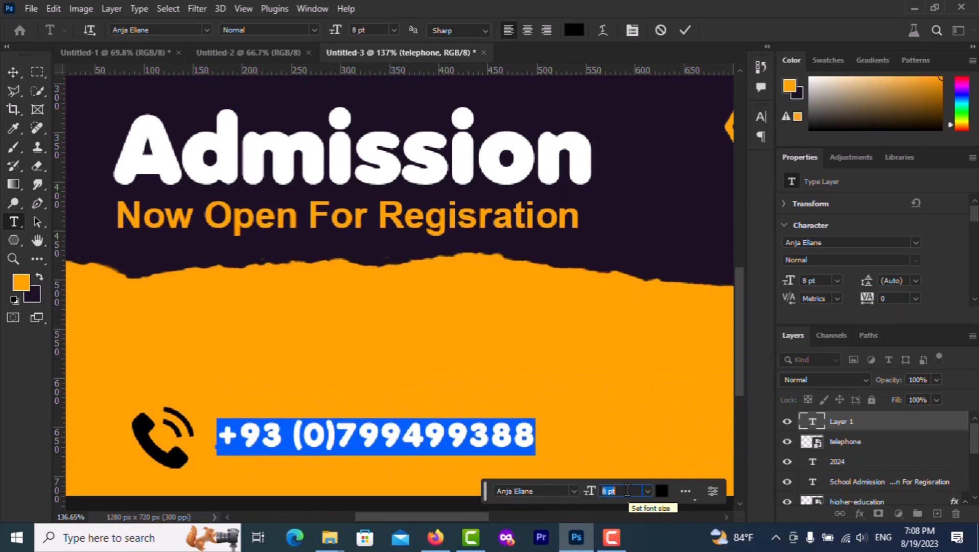
key(Down)
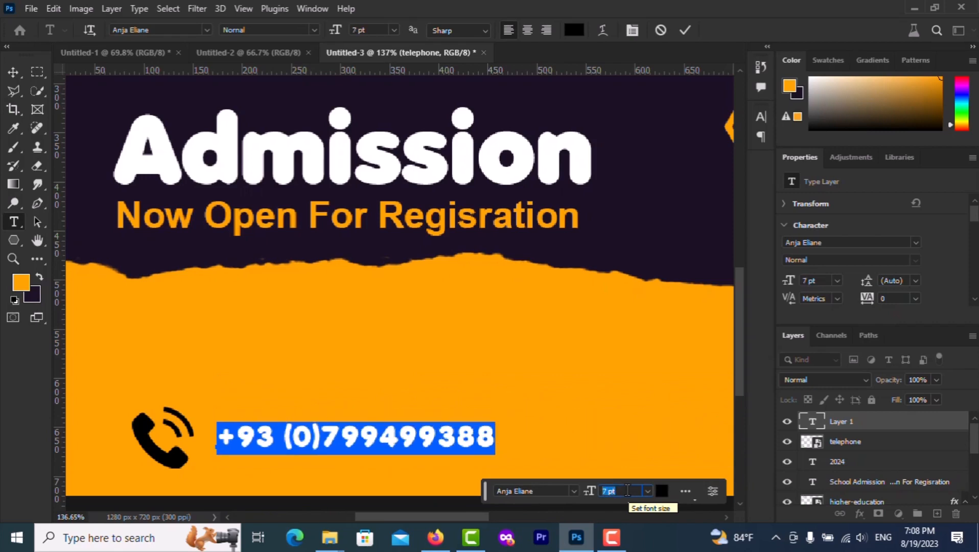
click(683, 31)
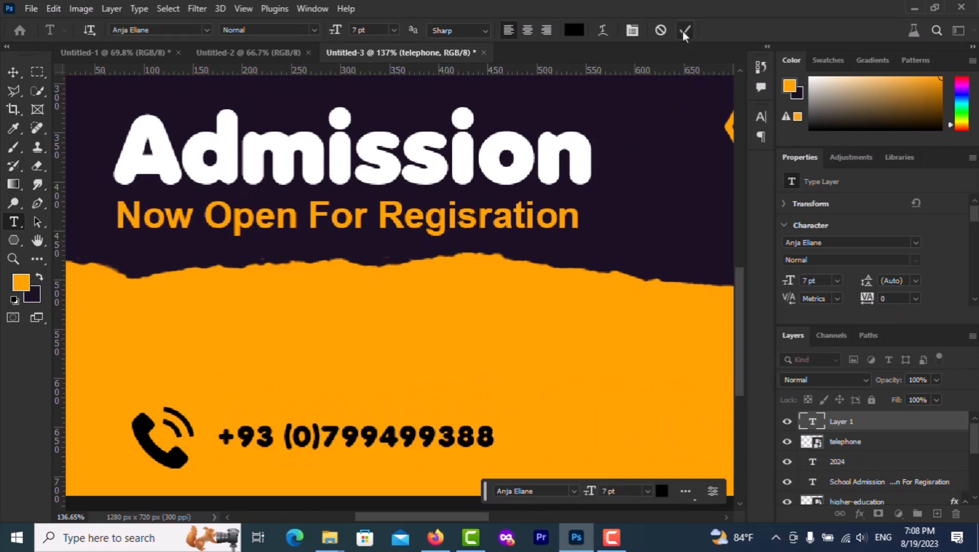
Step: Scale the telephone icon down to about 46 × 46 px and place it close to the phone number at X 120 px, Y 637 px
key(ctrl+0)
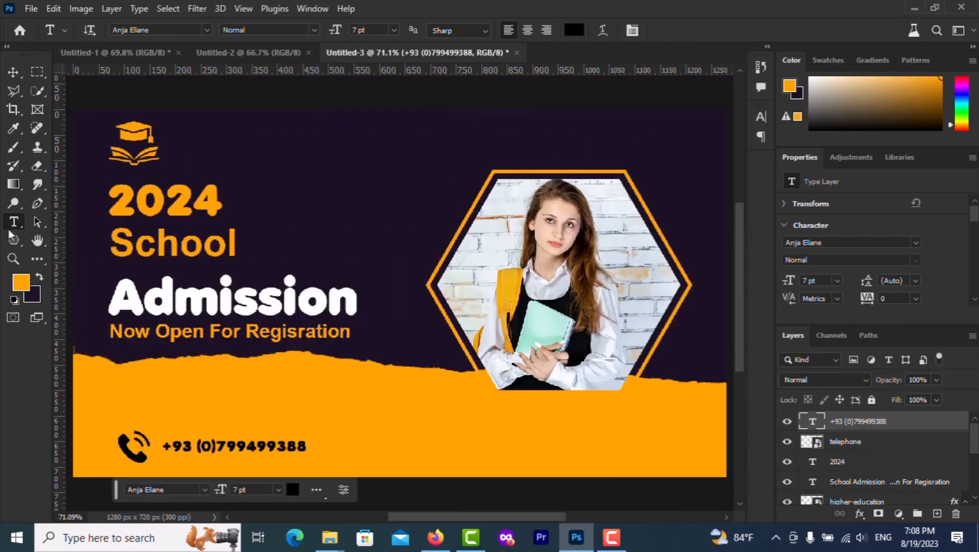
click(12, 73)
scroll(132, 442, up, 3)
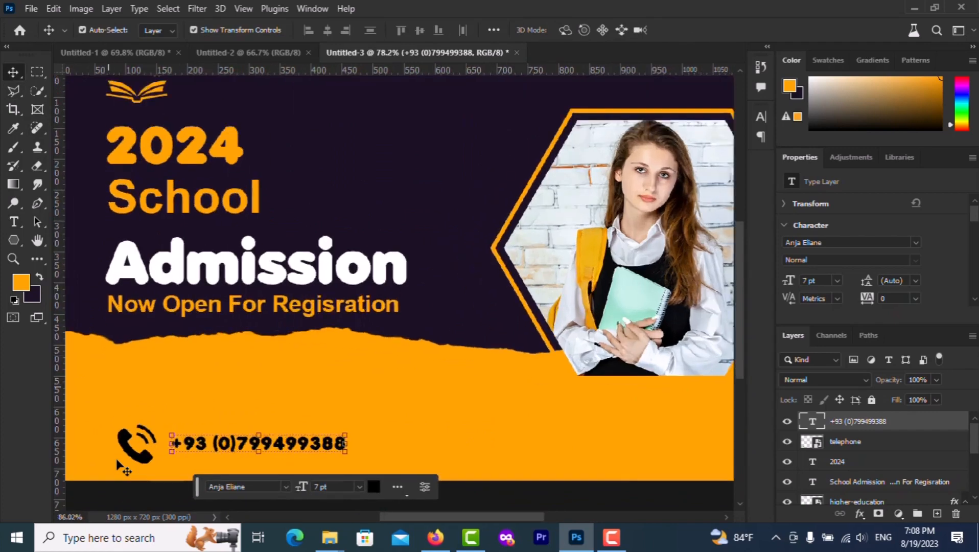
click(137, 445)
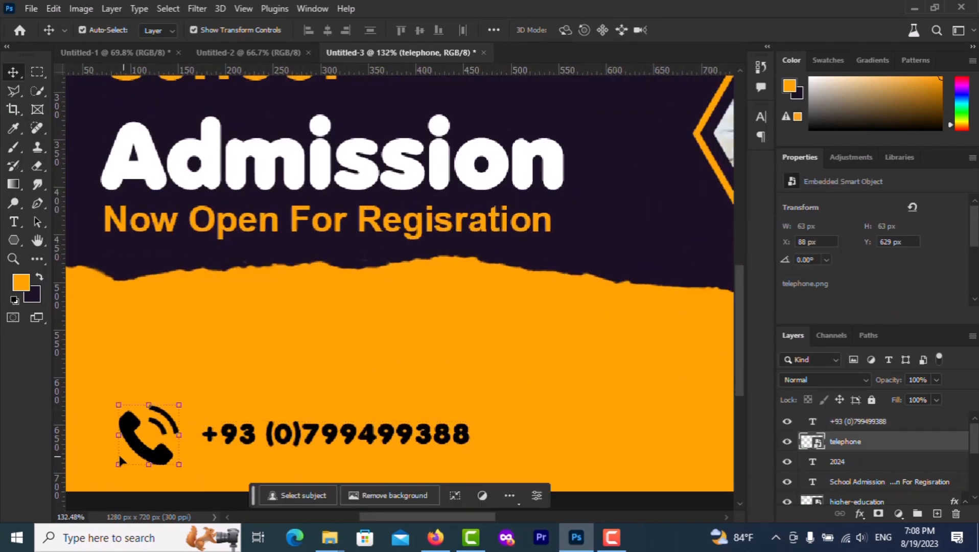
drag(119, 462, 173, 449)
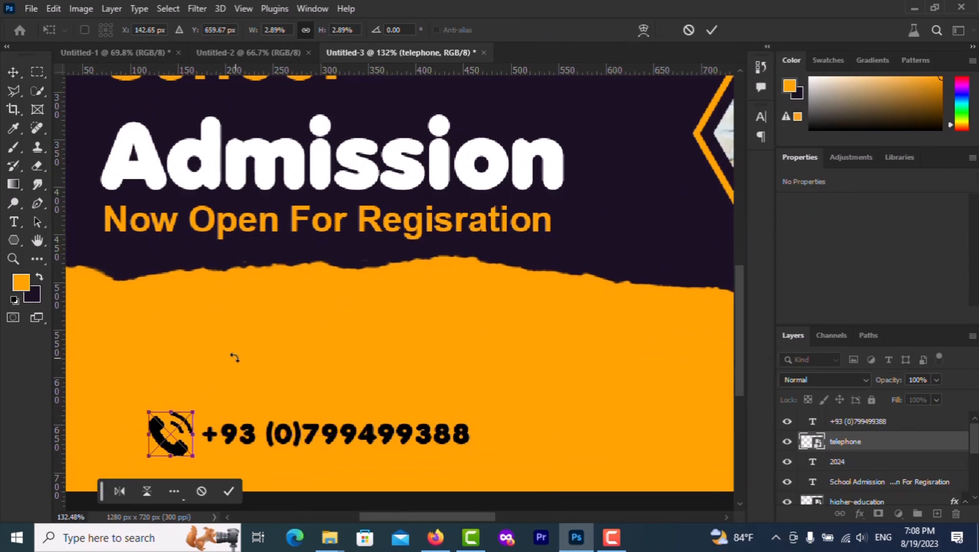
click(228, 491)
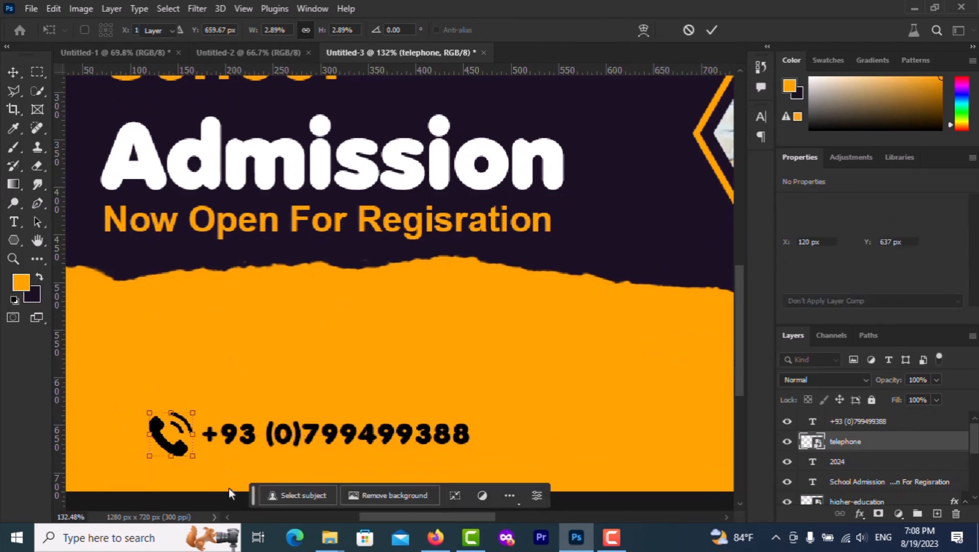
Step: Draw a rectangle about 163 × 42 px above the phone line at X 121 px, Y 556 px, and round its corners
click(17, 245)
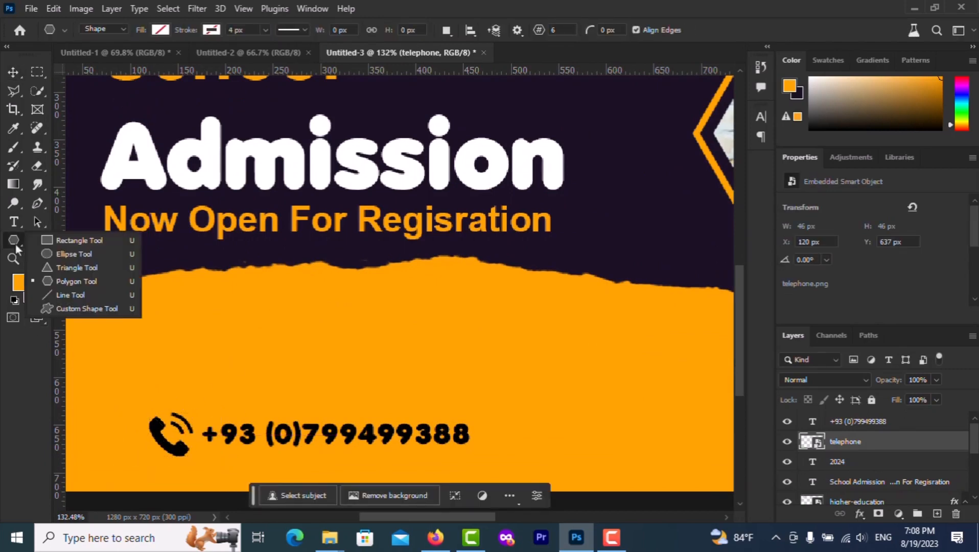
click(45, 241)
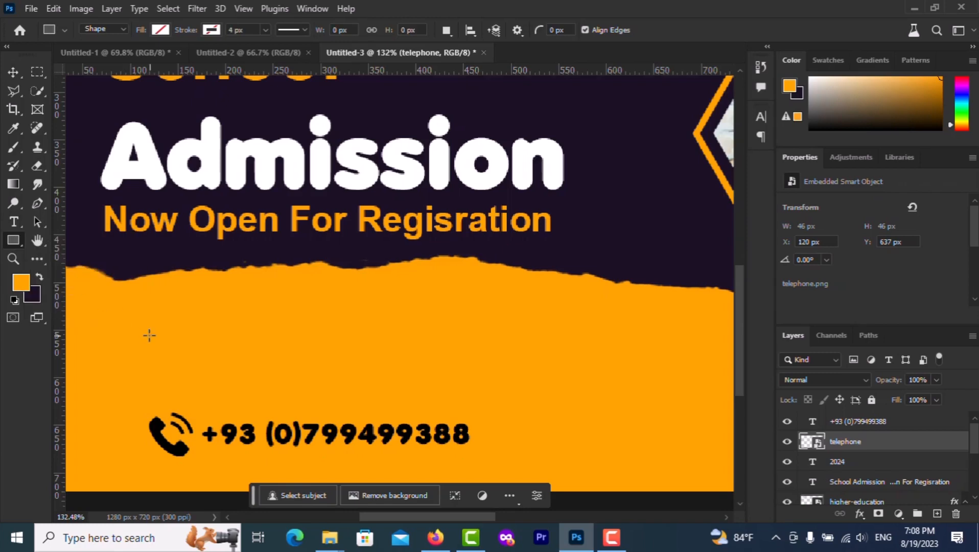
drag(149, 335, 305, 375)
scroll(294, 369, up, 4)
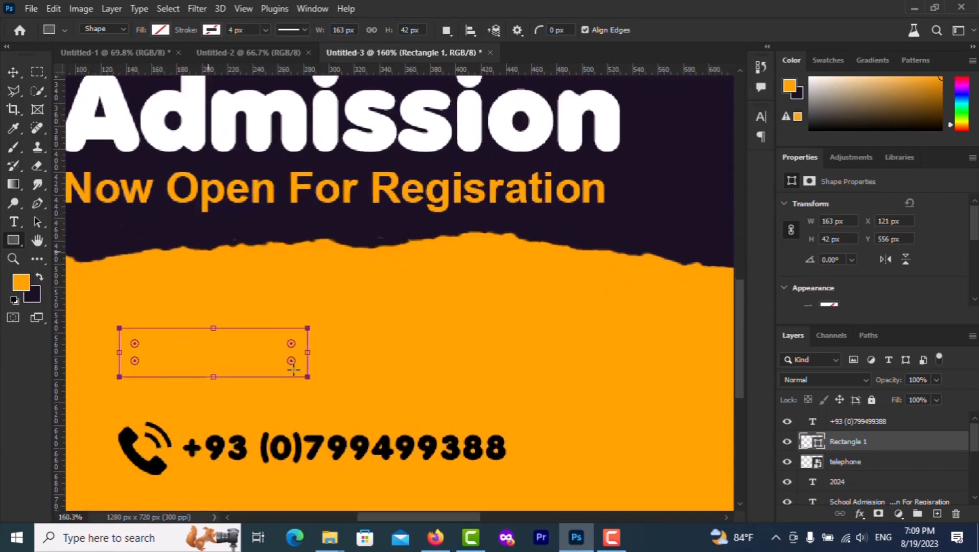
drag(295, 329, 284, 342)
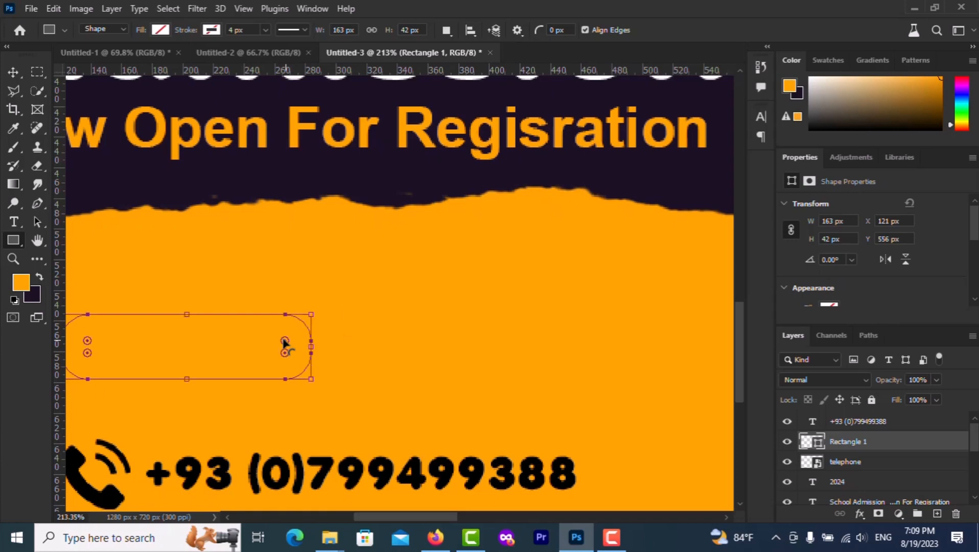
Step: Fill the rounded rectangle with white
click(157, 31)
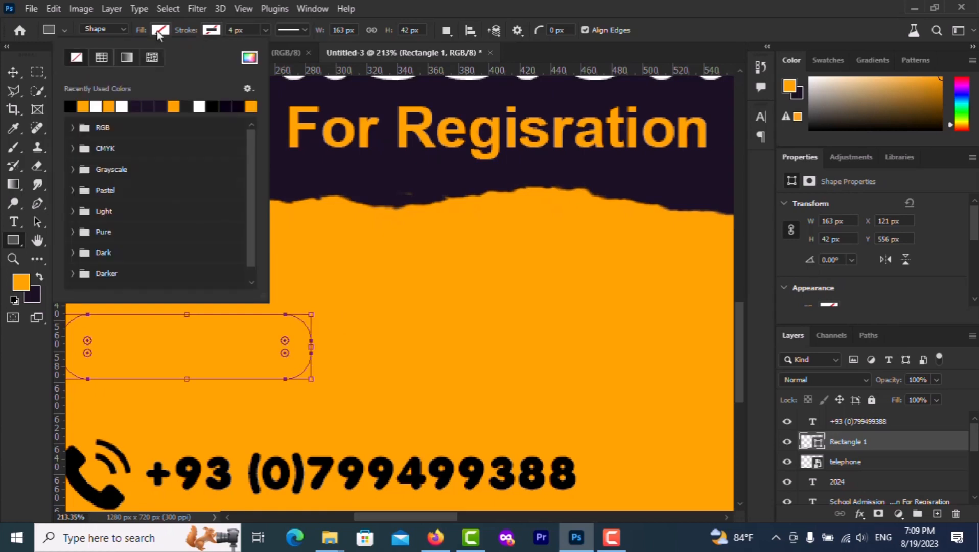
click(123, 105)
click(14, 73)
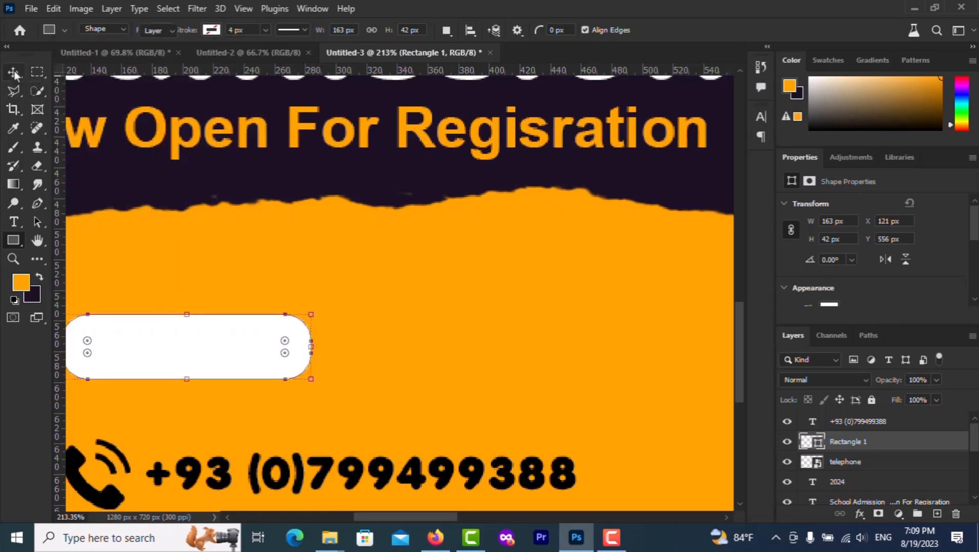
Step: Add a black 7 pt Anja Eliane text "Enrol Now" just above the white rounded rectangle
click(200, 271)
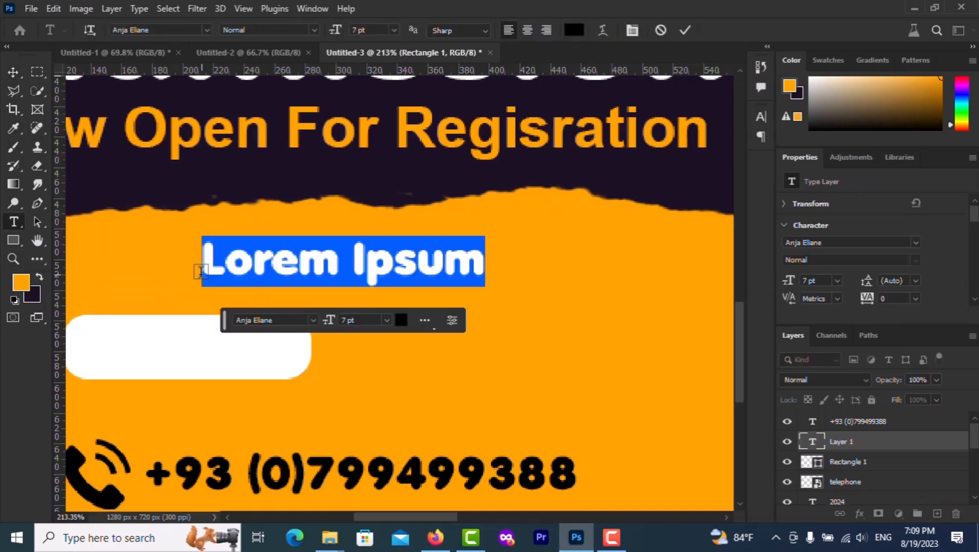
text(En)
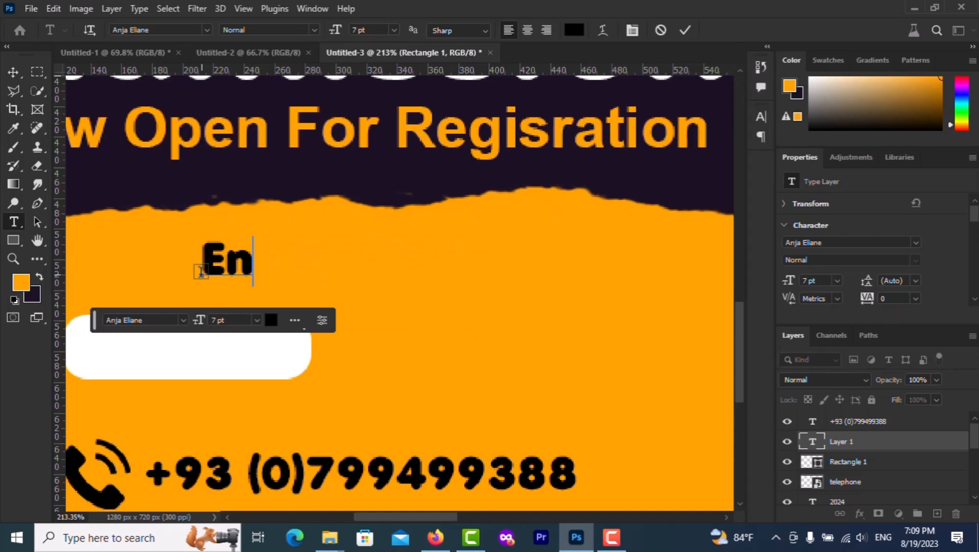
text(rol )
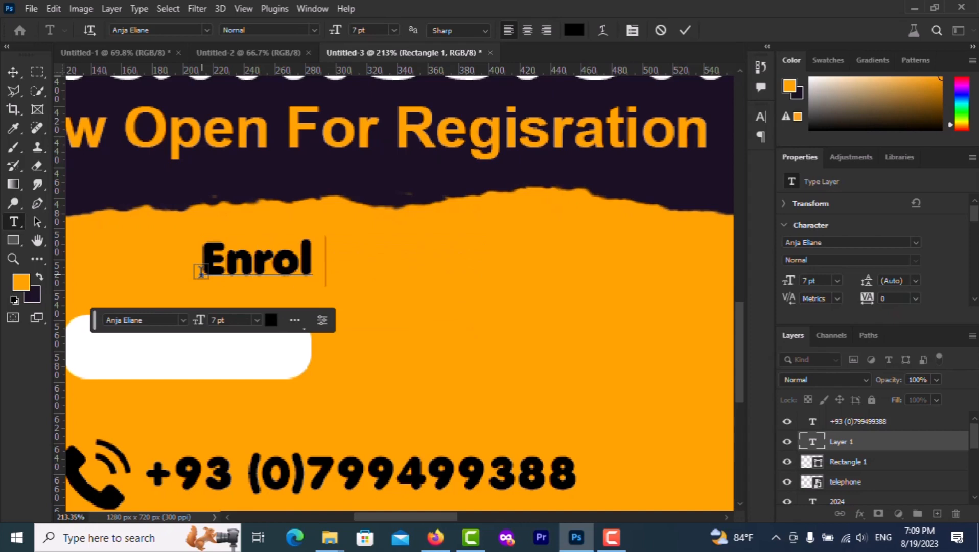
text(Now)
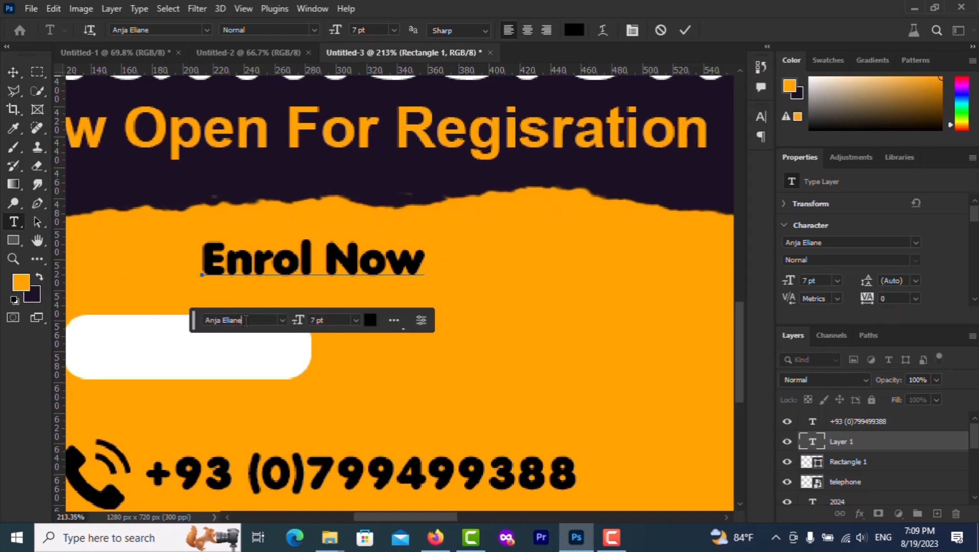
drag(246, 320, 202, 320)
text(a)
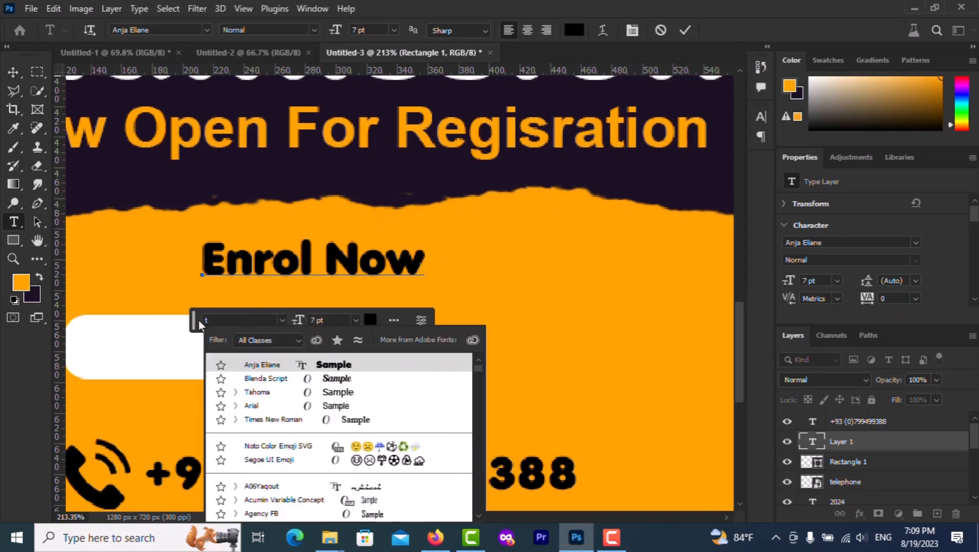
key(BackSpace)
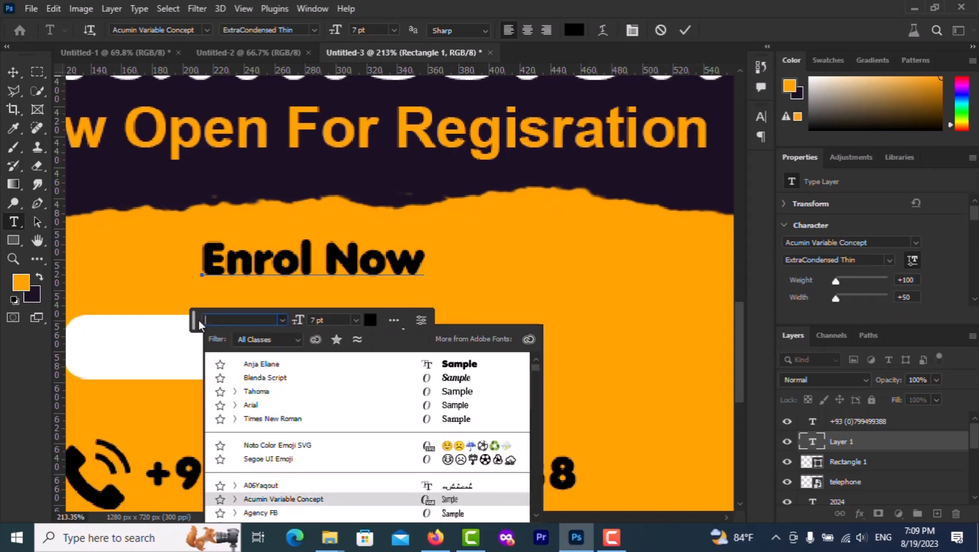
text(tahoma)
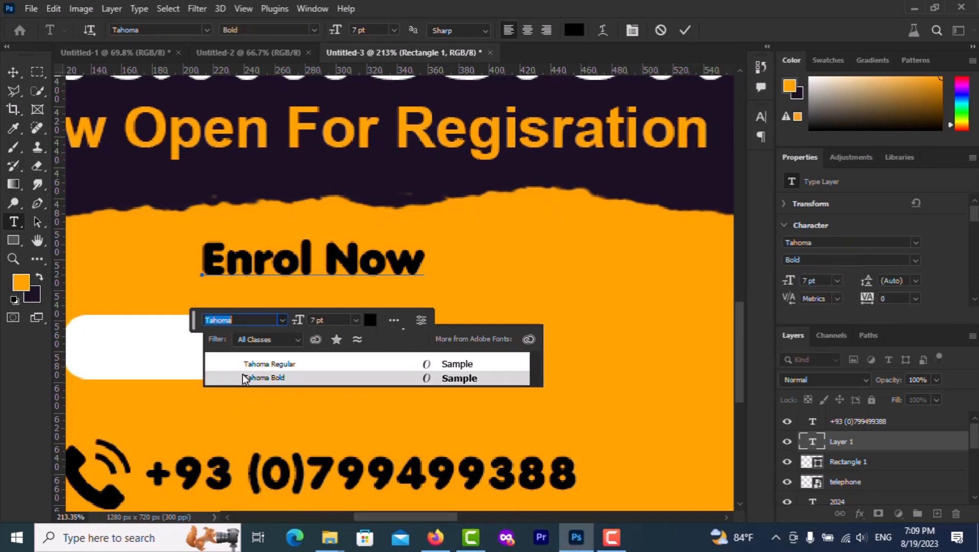
key(Escape)
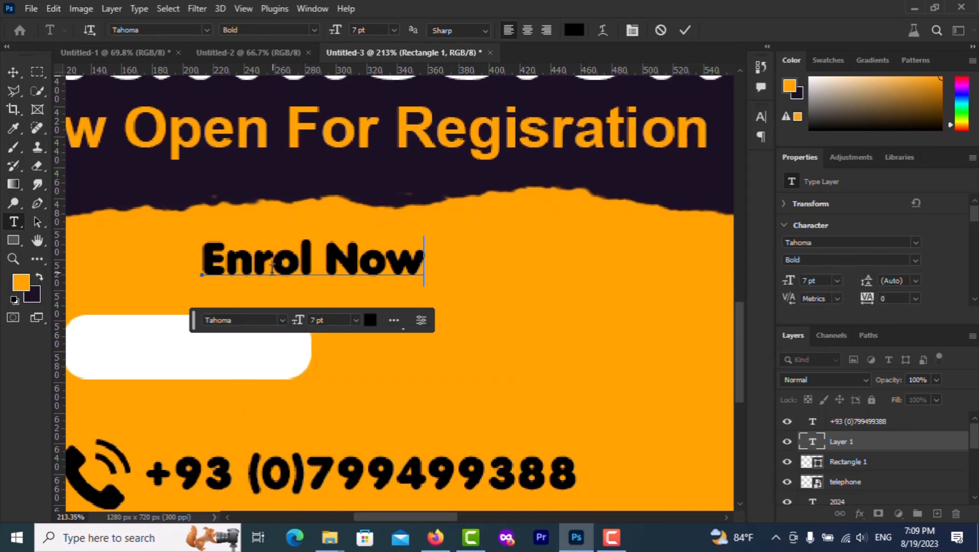
key(Escape)
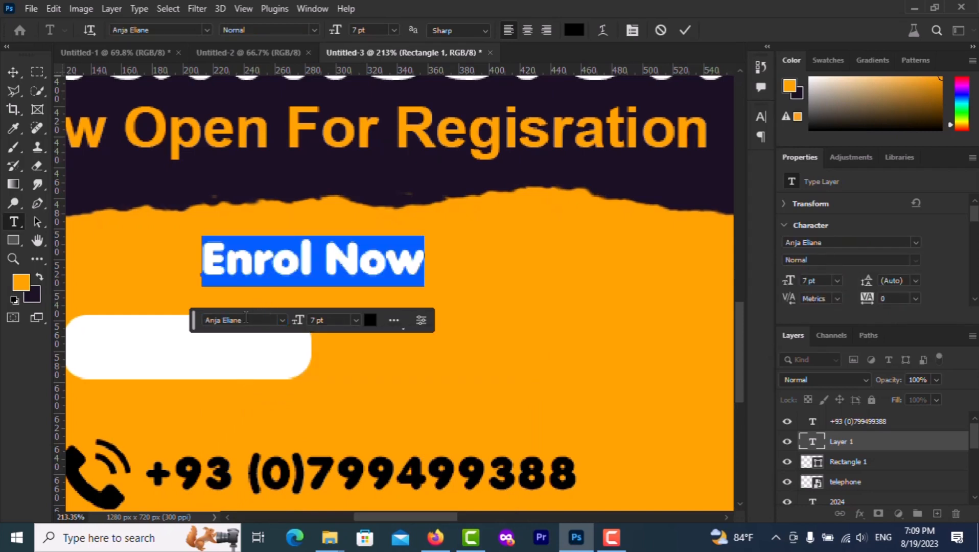
Step: Change the font of the "Enrol Now" text to Tahoma Bold
click(246, 317)
text(taho)
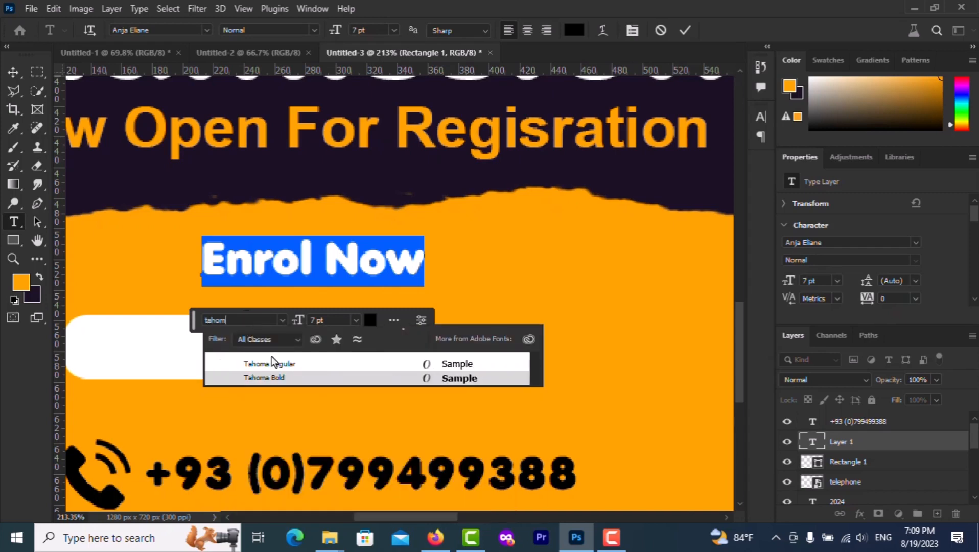
text(m)
click(269, 377)
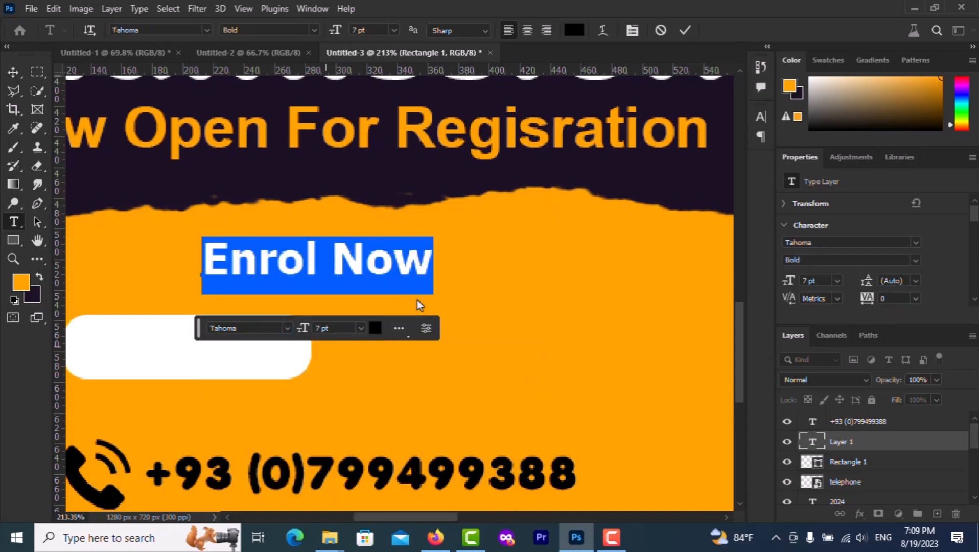
click(685, 31)
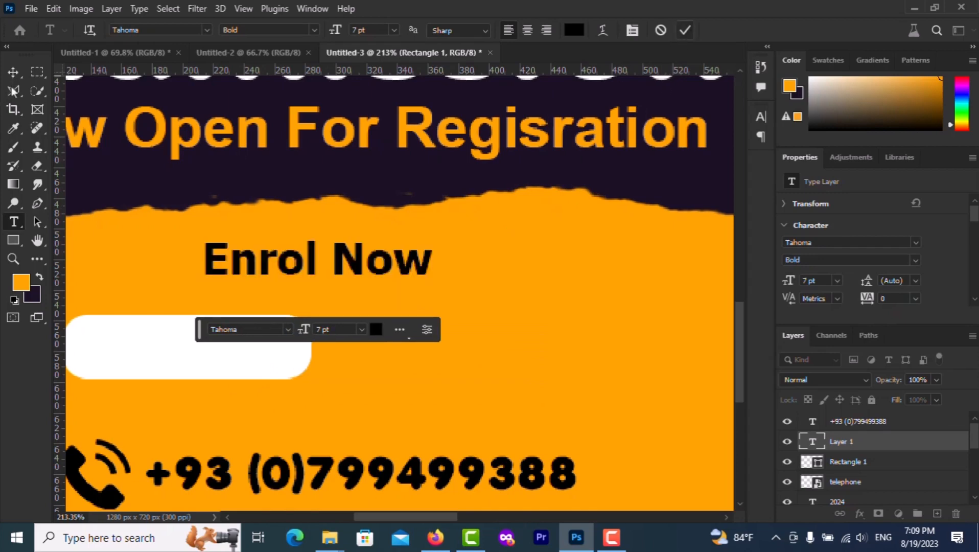
Step: Move the "Enrol Now" text onto the white rounded rectangle above the phone line
click(13, 72)
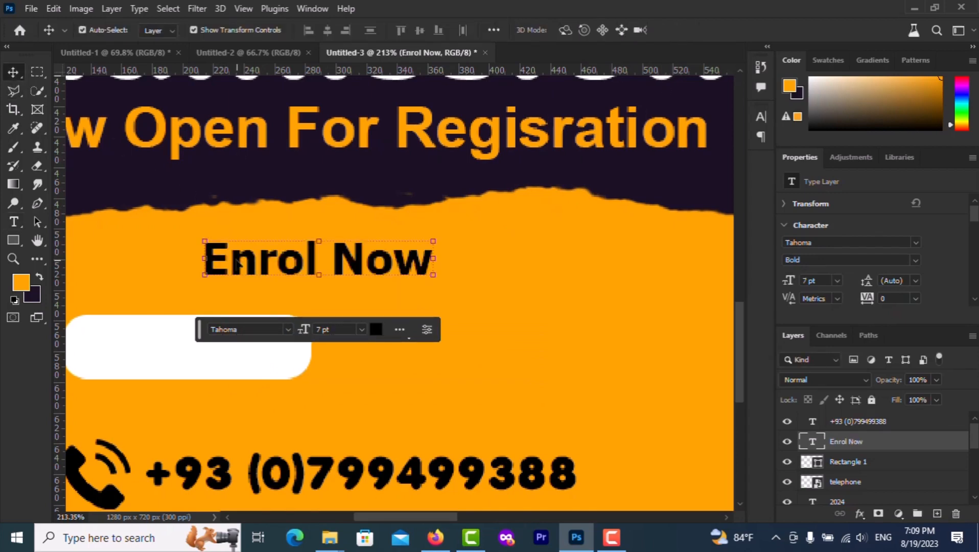
drag(236, 262, 106, 352)
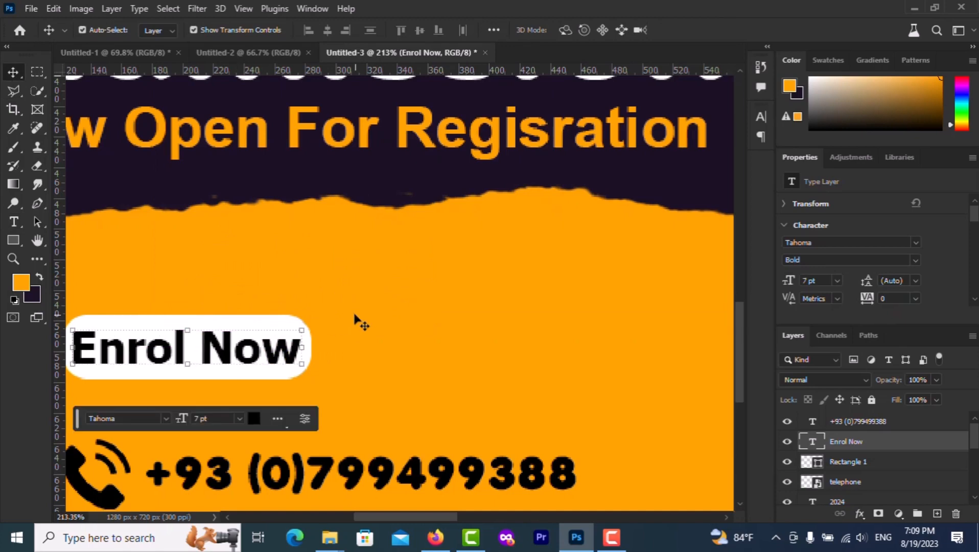
key(ctrl+0)
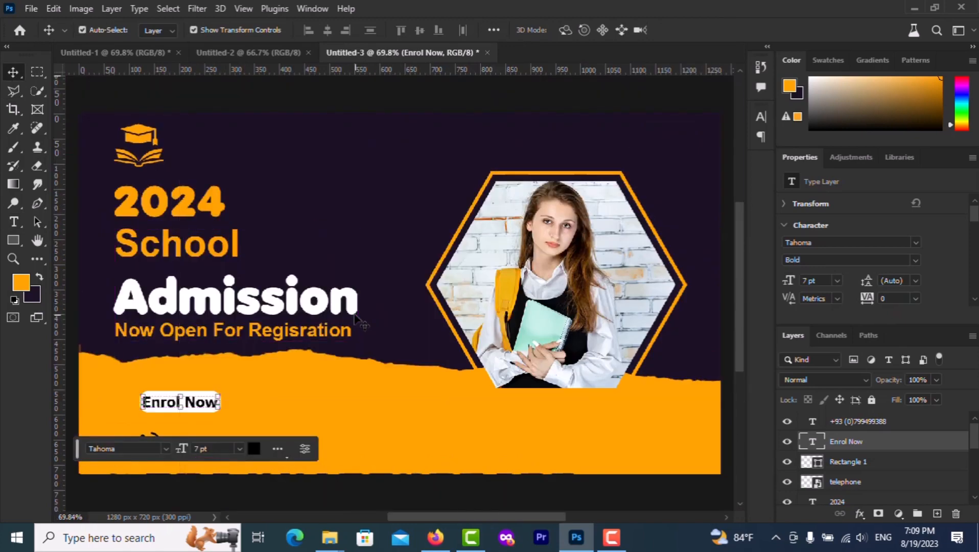
click(385, 323)
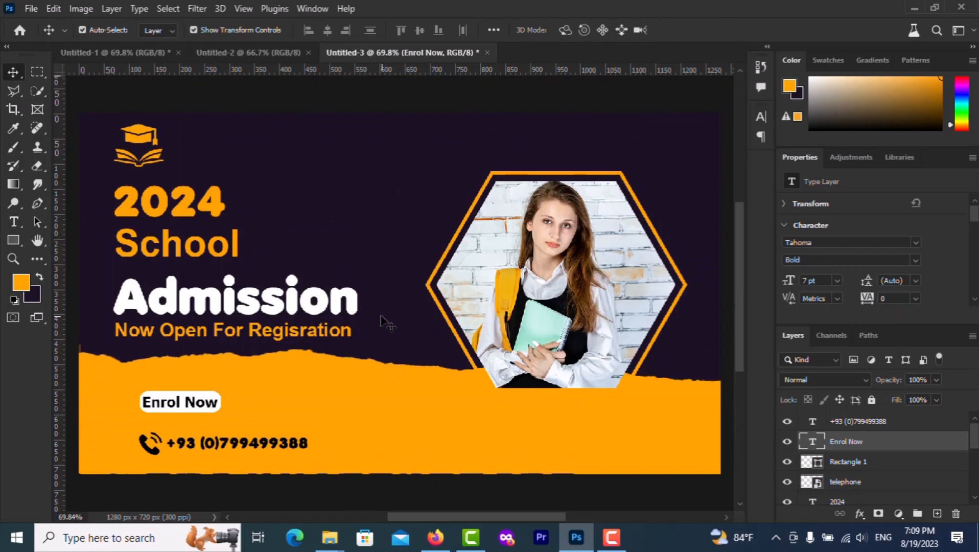
Step: Reduce the "Enrol Now" text to 6 pt and centre it inside the white rounded rectangle
click(187, 406)
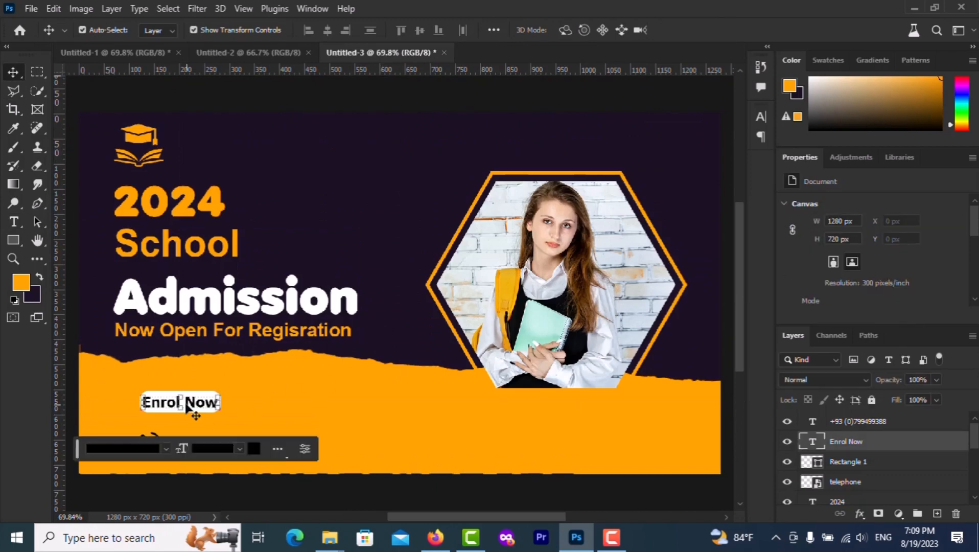
scroll(187, 406, up, 5)
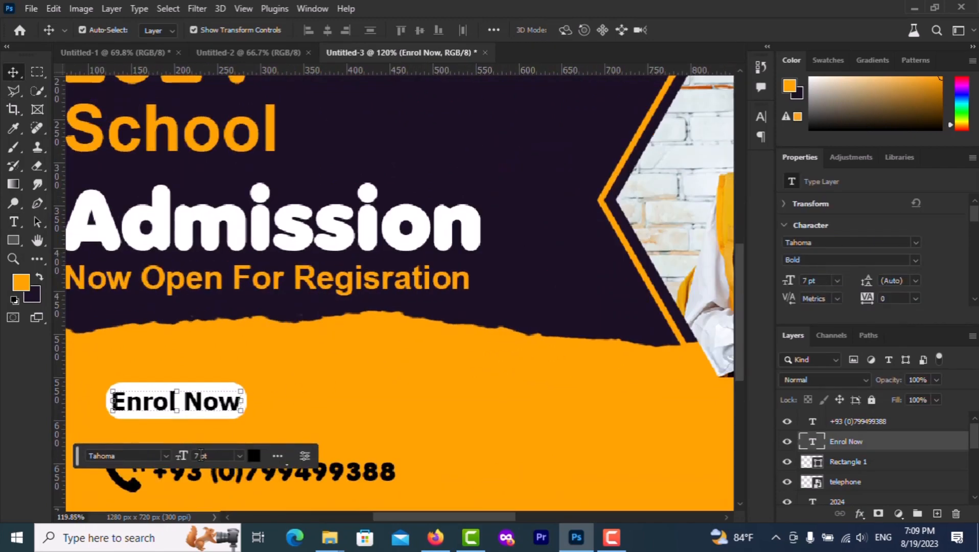
key(Down)
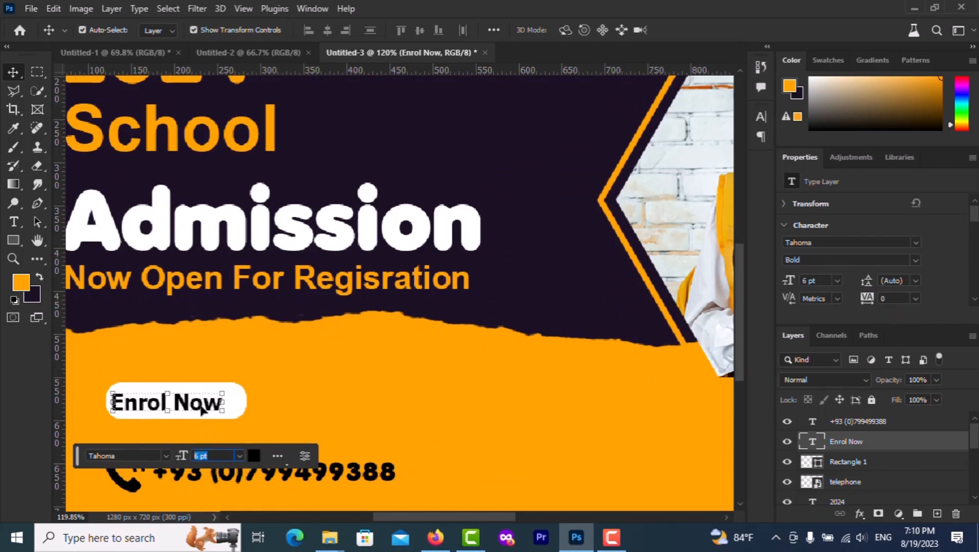
scroll(202, 409, up, 3)
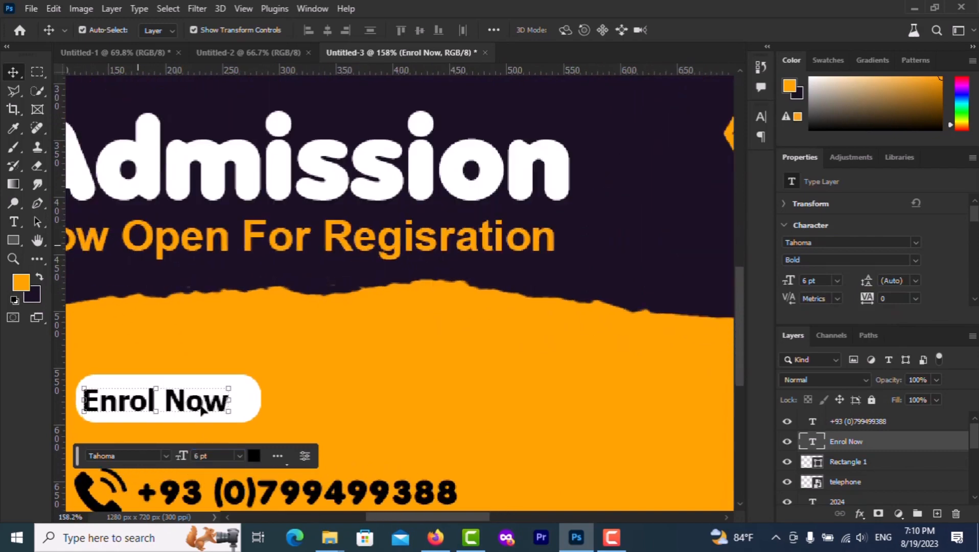
drag(202, 406, 222, 404)
click(318, 384)
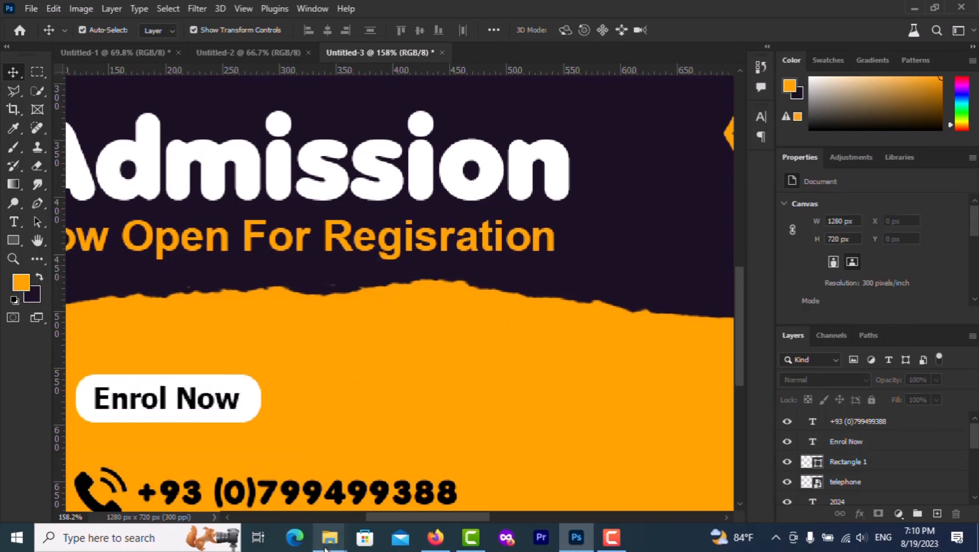
Step: Place the "social icon" image from the school folder, scaled to about 25.9%, in the banner's lower-right corner at X 1087 px, Y 636 px
mouse_move(323, 523)
click(273, 480)
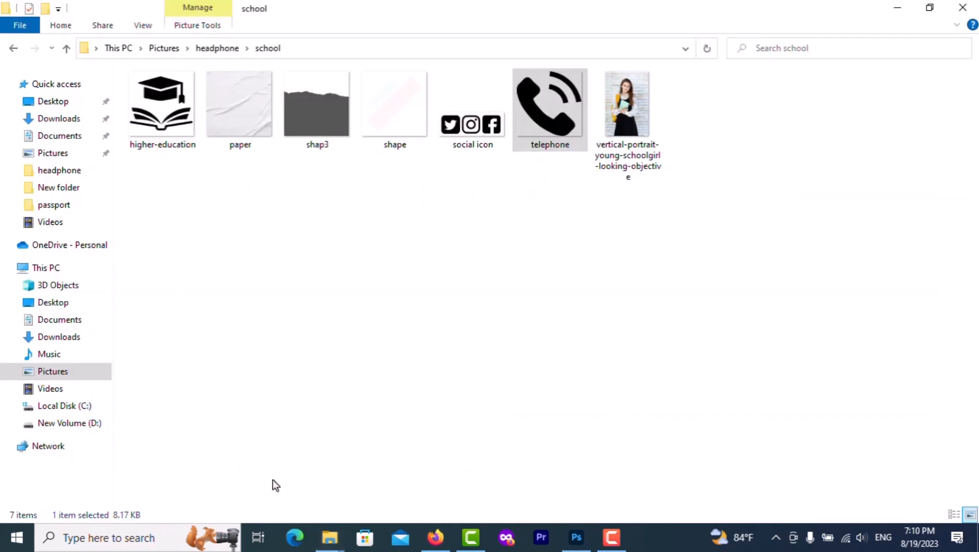
drag(501, 122, 557, 417)
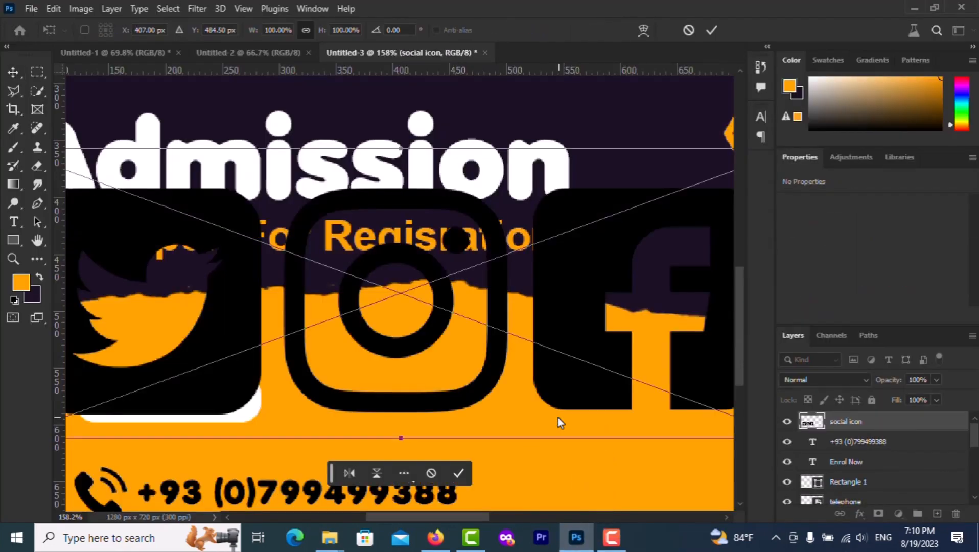
key(ctrl+0)
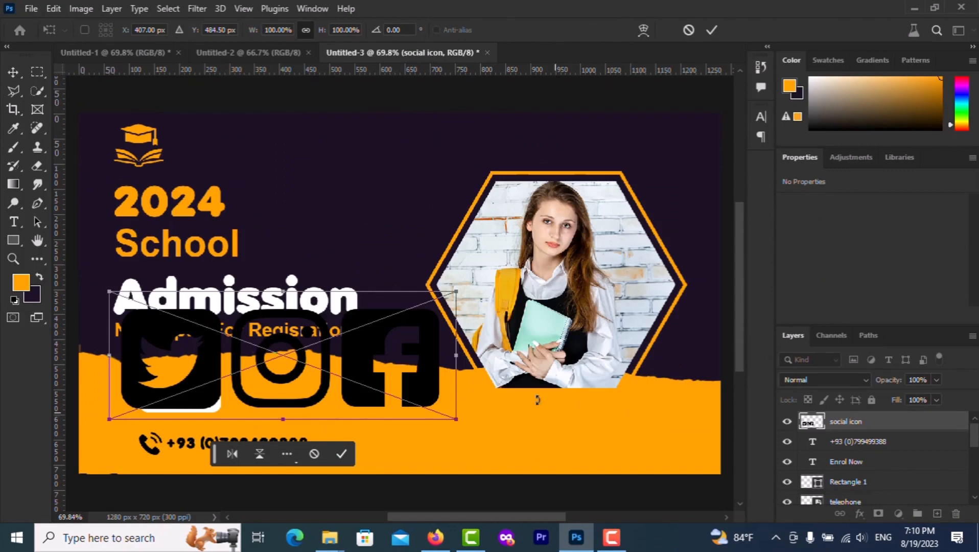
drag(102, 290, 631, 445)
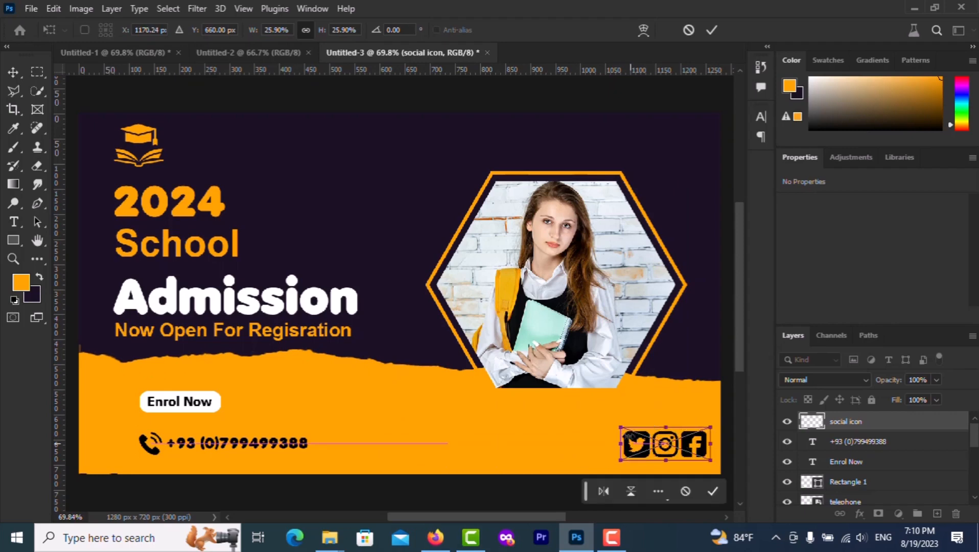
click(710, 492)
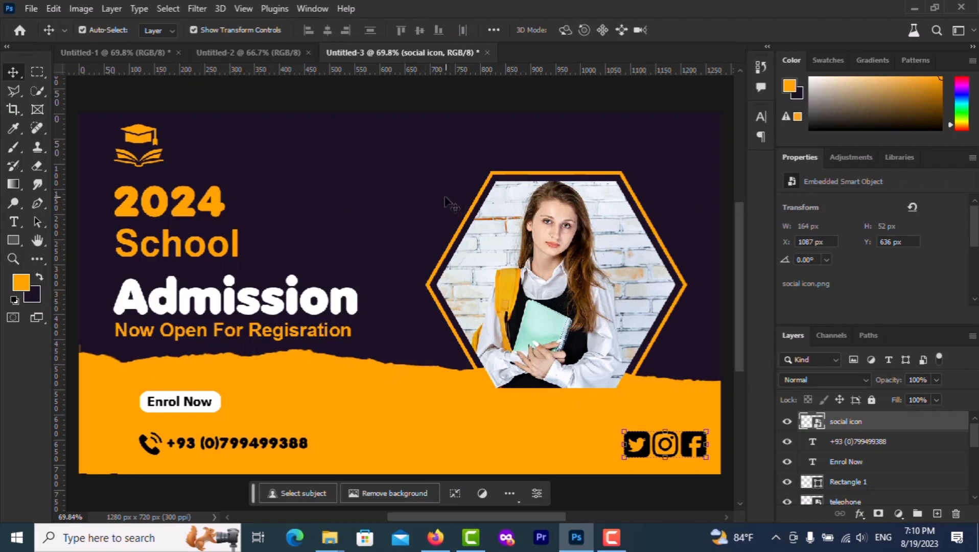
Step: Check the Untitled-1 reference design, then place the dotted "shape" image from the school folder and move its layer directly above Background
click(121, 54)
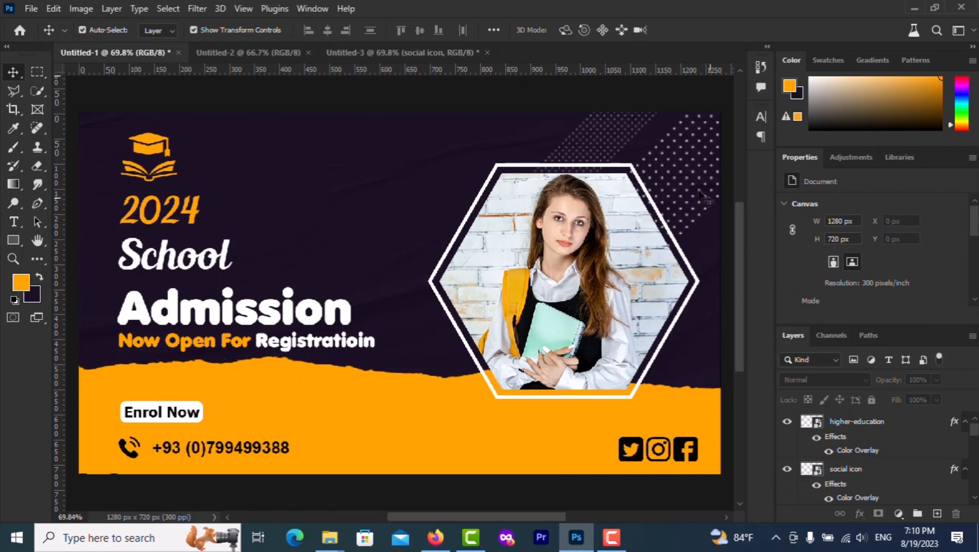
click(409, 50)
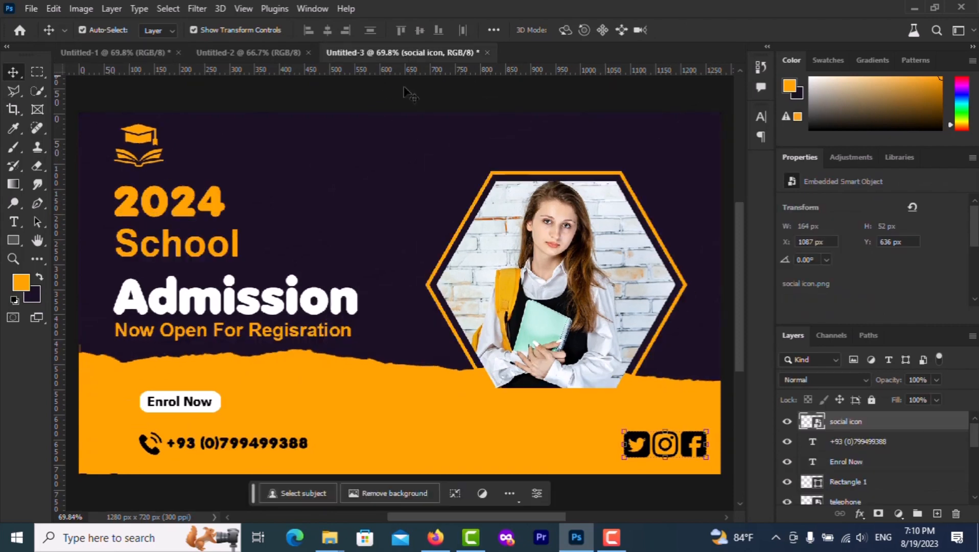
mouse_move(336, 546)
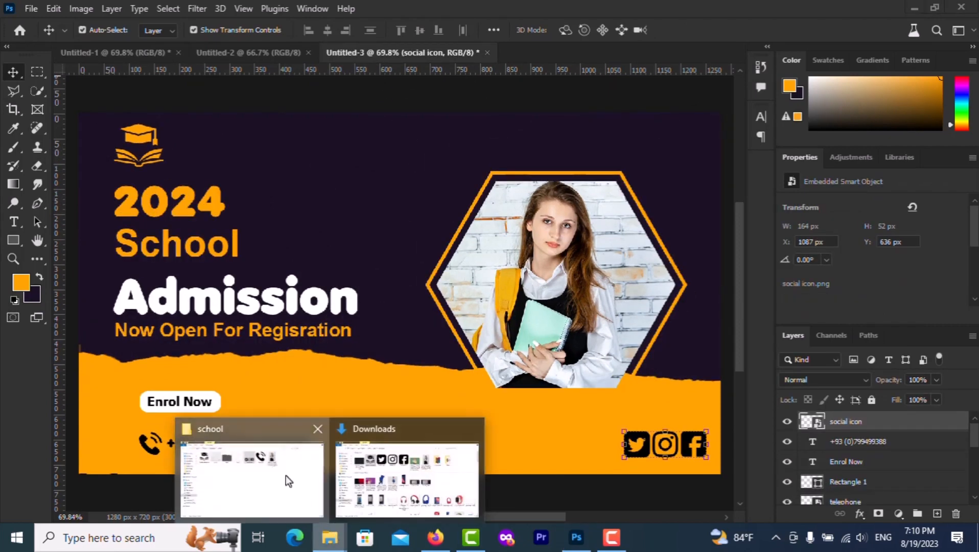
click(285, 475)
drag(383, 114, 659, 198)
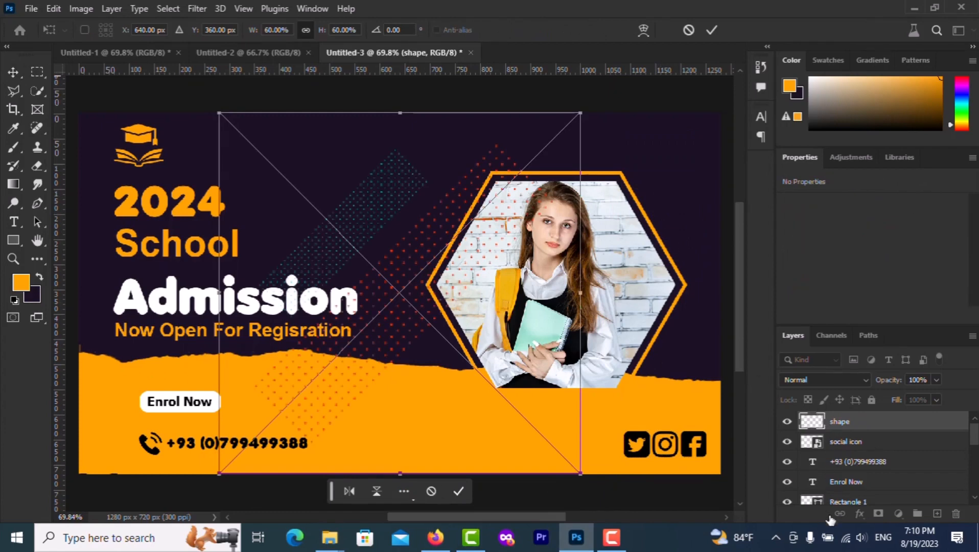
drag(831, 520, 840, 487)
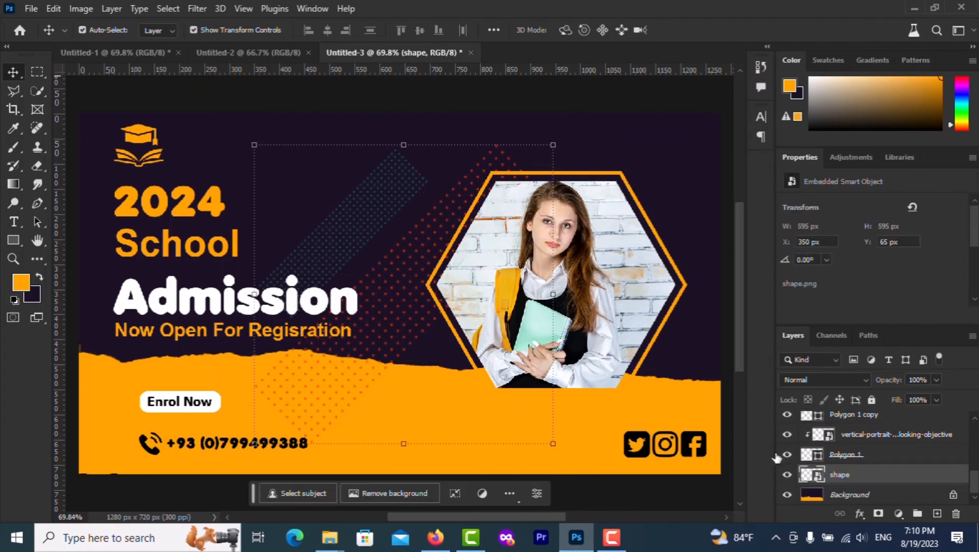
Step: Move the dotted shape to the banner's upper-right corner behind the hexagon photo, at about X 838 px, Y -89 px
drag(354, 162, 606, 122)
click(495, 165)
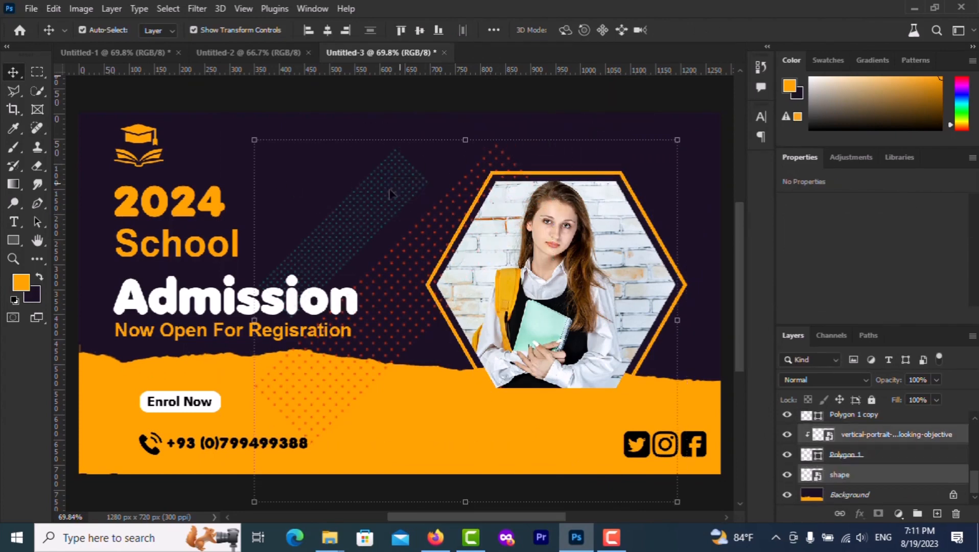
drag(345, 210, 645, 74)
click(391, 171)
click(709, 30)
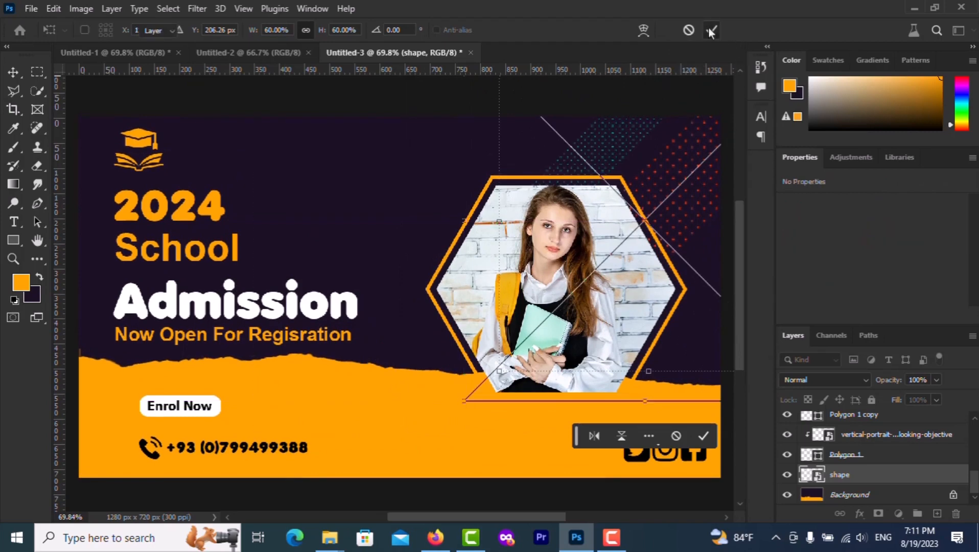
Step: Apply a white (ffffff) Color Overlay to the dotted shape layer
click(858, 513)
click(881, 455)
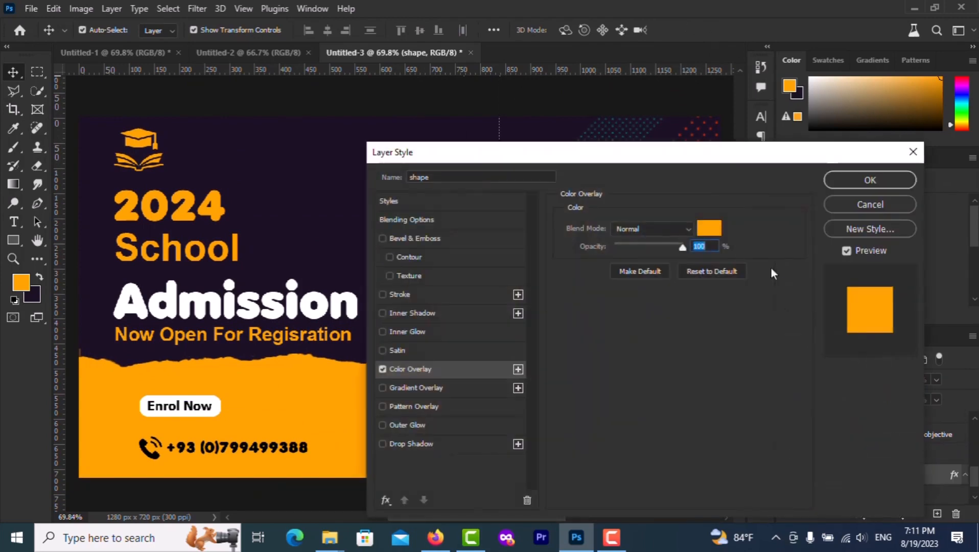
click(709, 229)
text(ffffff)
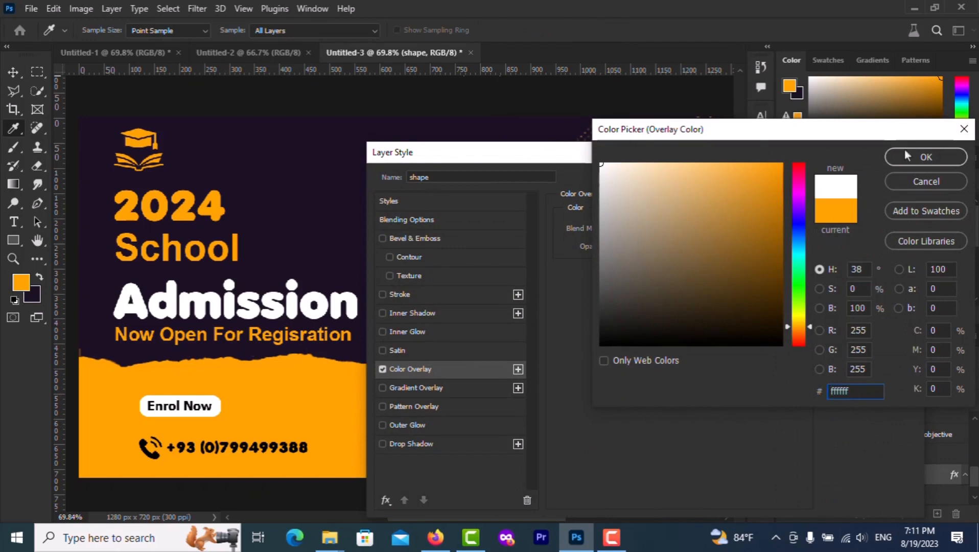
click(905, 150)
click(857, 181)
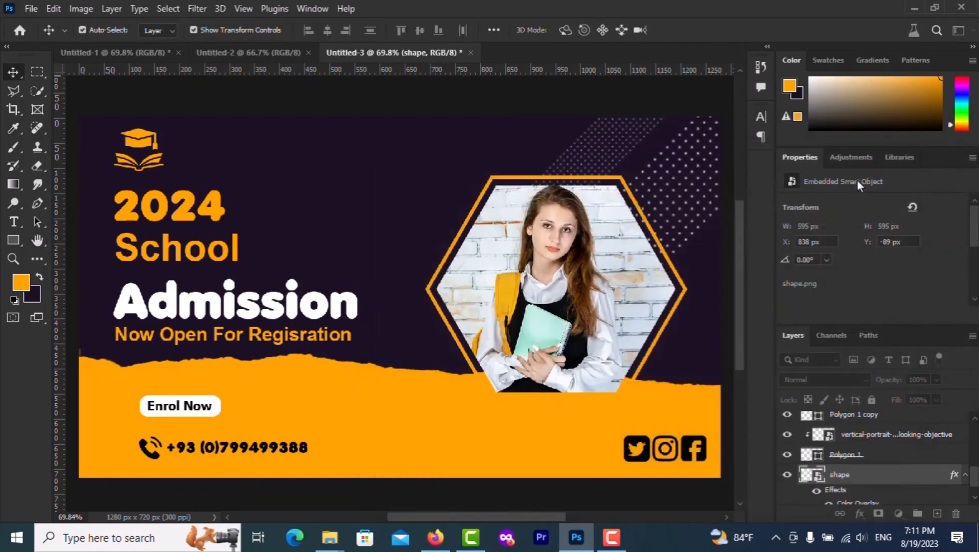
click(397, 179)
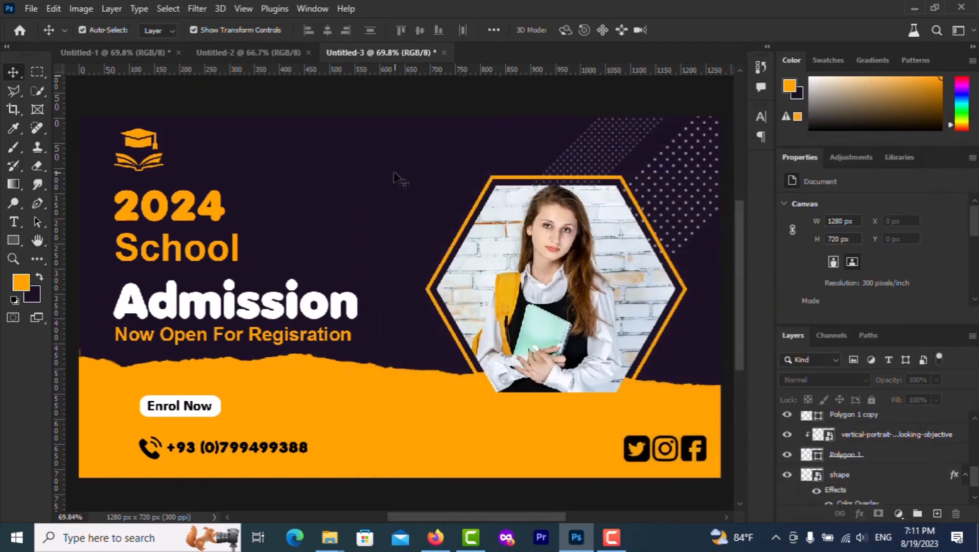
Step: Change the stroke colour of the outer hexagon outline around the student photo to white
click(430, 294)
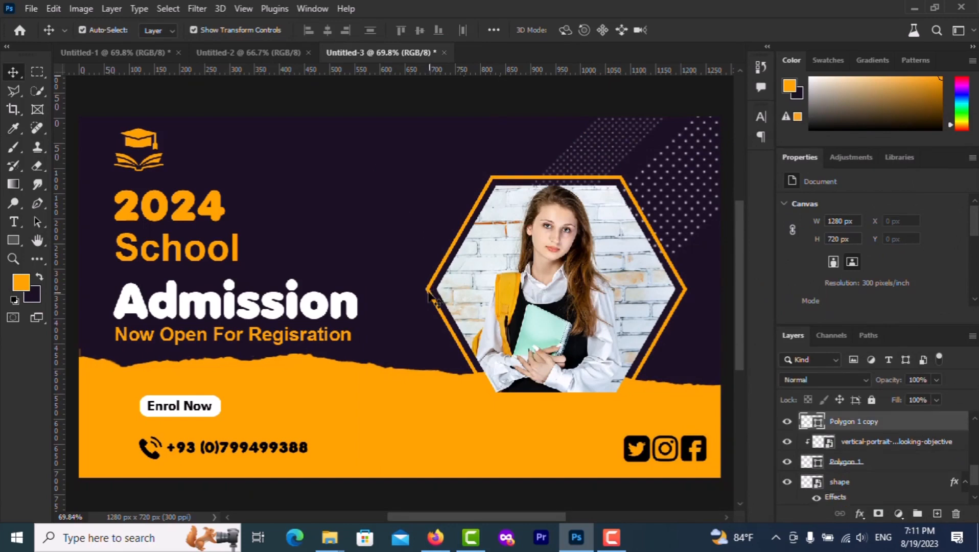
click(13, 240)
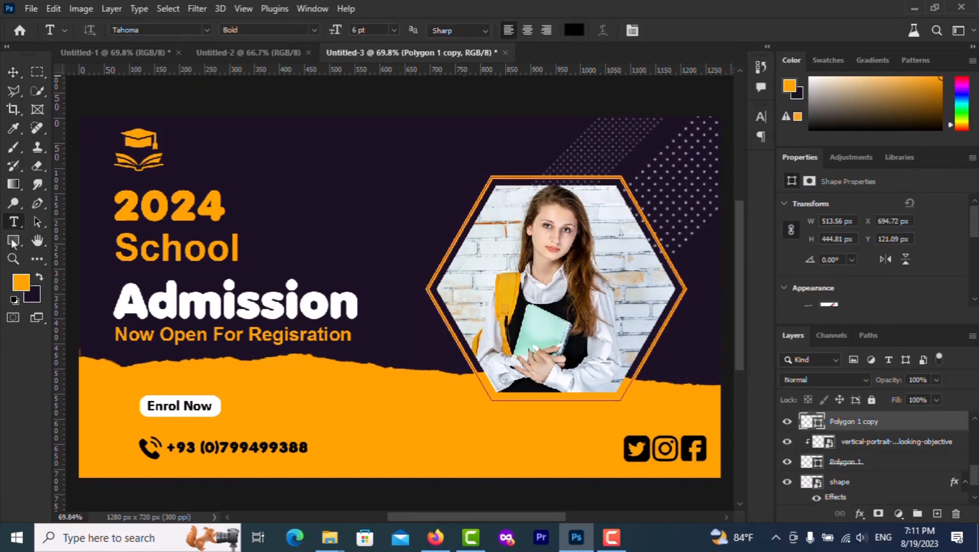
click(205, 31)
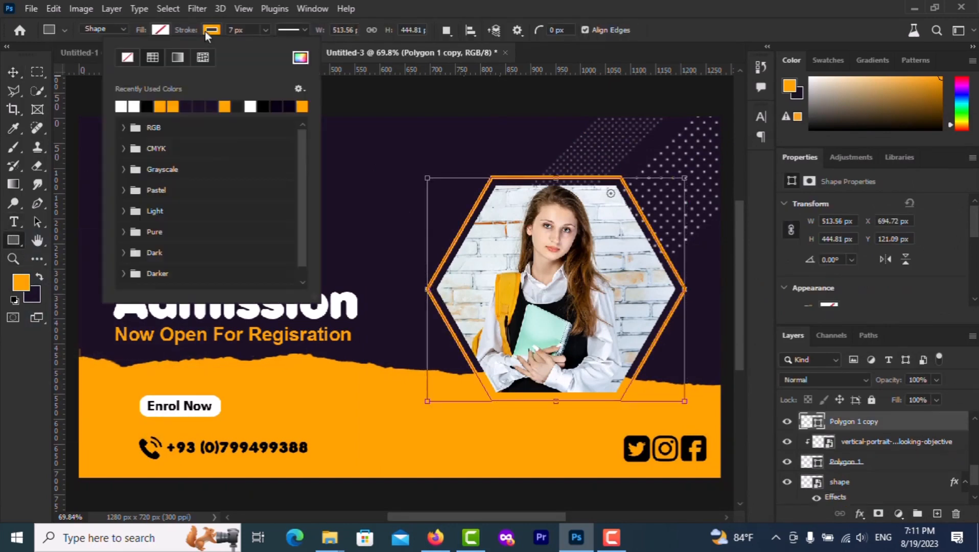
click(134, 105)
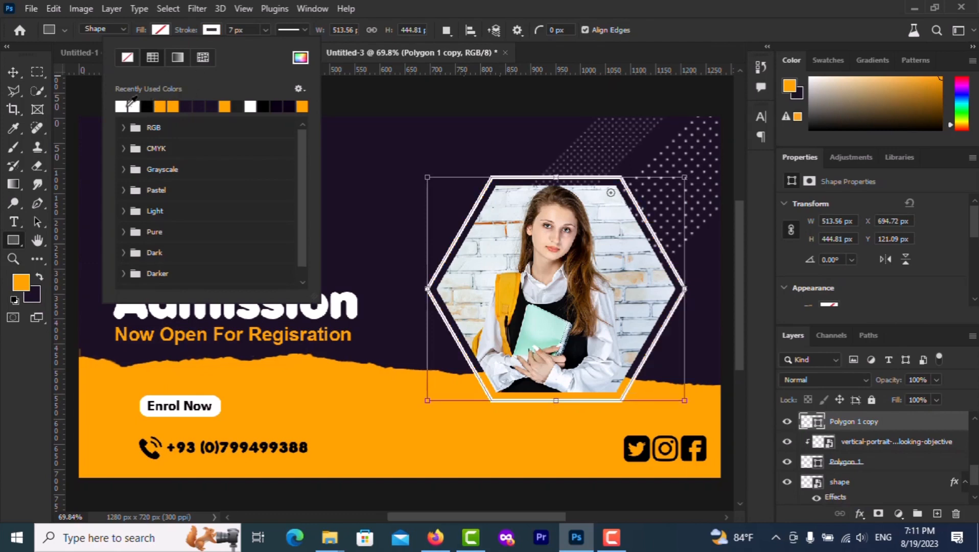
click(13, 71)
click(13, 71)
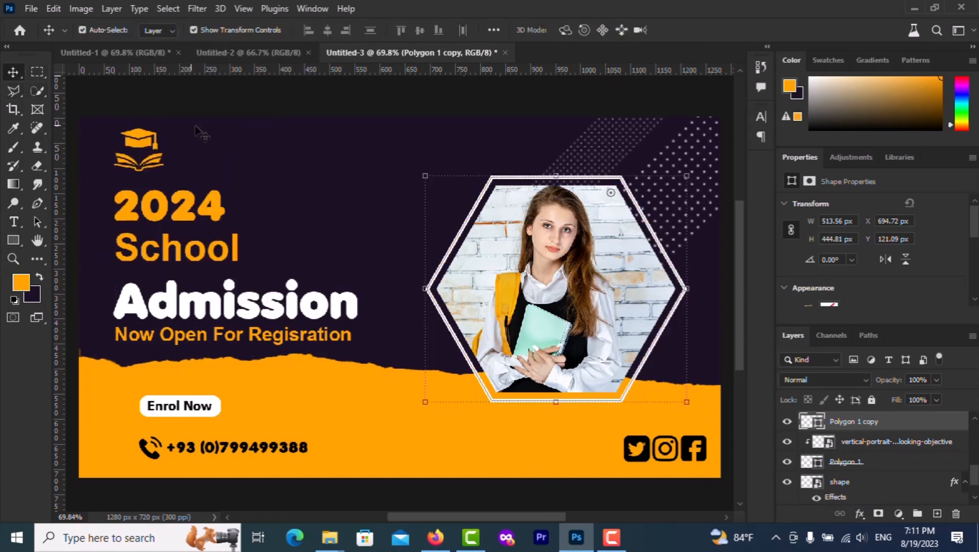
click(301, 142)
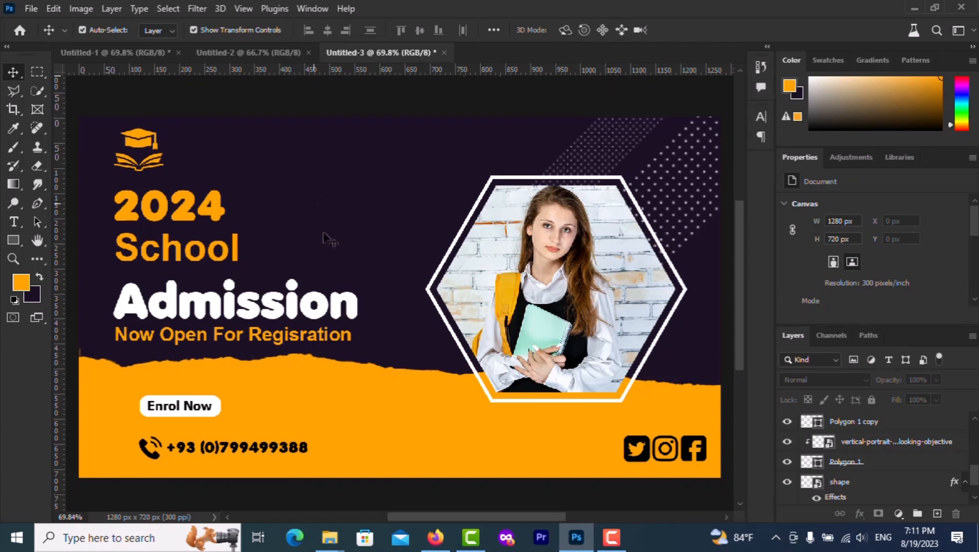
Step: Place the "paper" image from the school folder and move its layer directly above Background
mouse_move(337, 545)
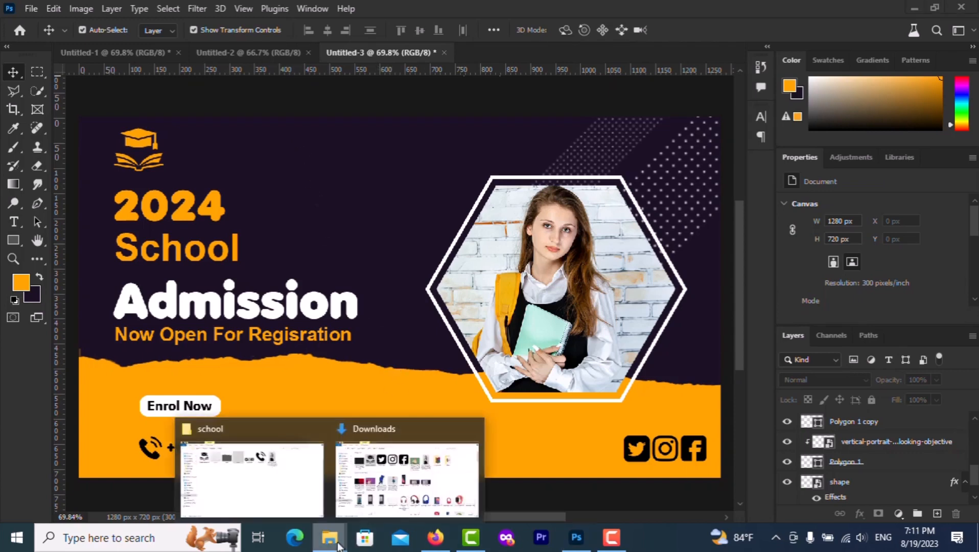
click(297, 506)
drag(250, 127, 192, 293)
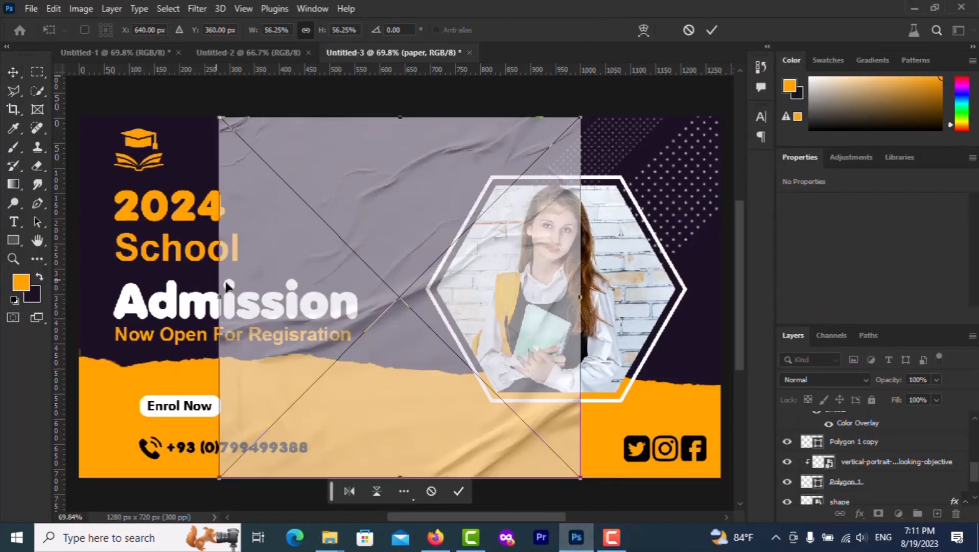
scroll(875, 487, down, 3)
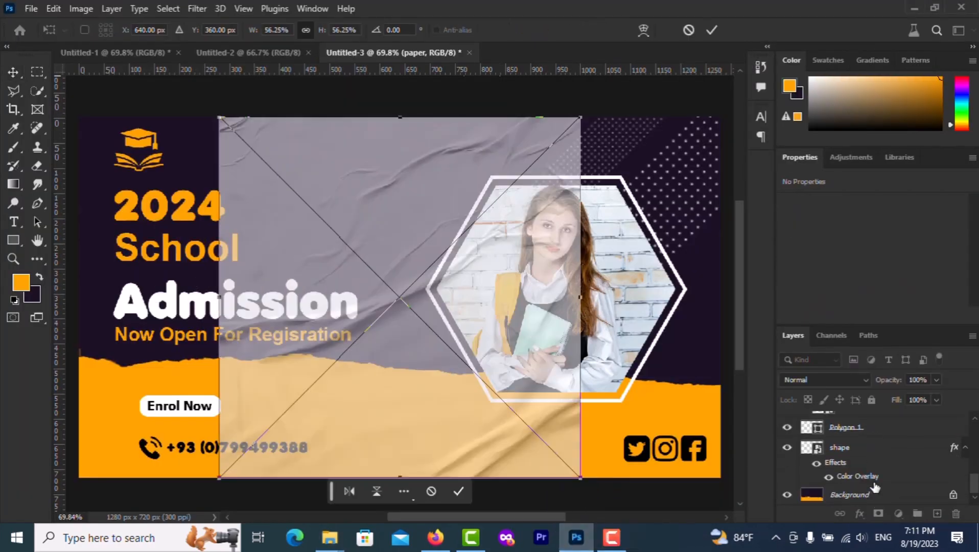
scroll(875, 487, up, 10)
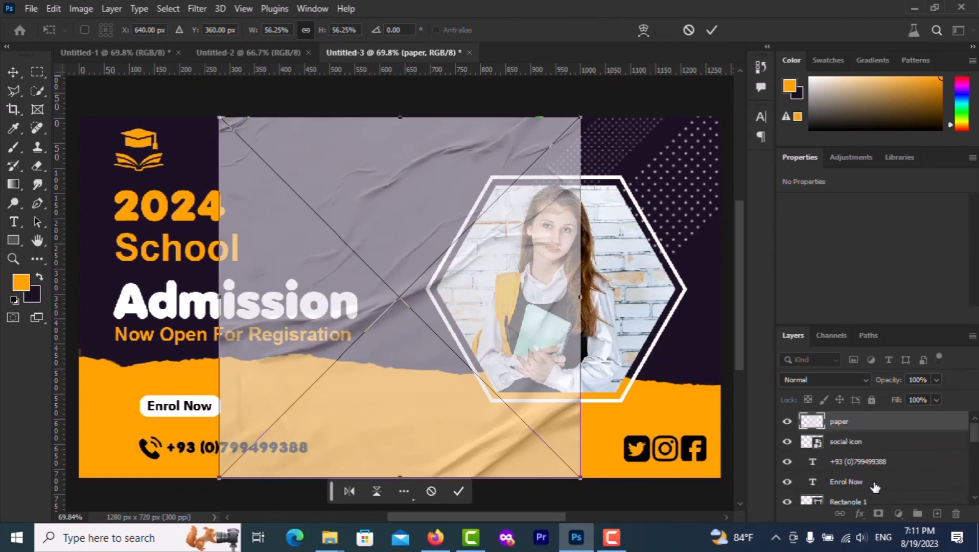
drag(841, 426, 851, 485)
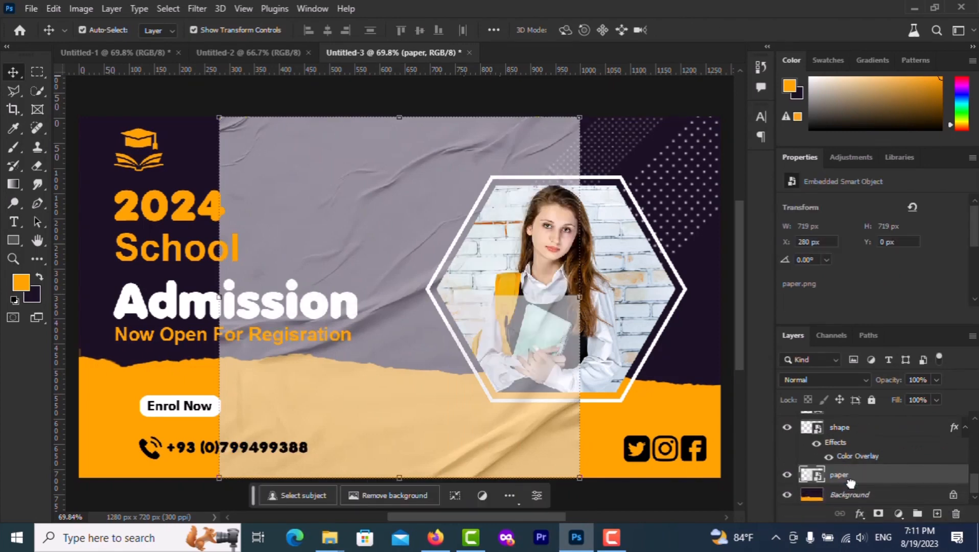
Step: Move the paper texture to X -16 px, Y 1 px and stretch it horizontally to about 1295 px to cover the banner
drag(380, 204, 232, 210)
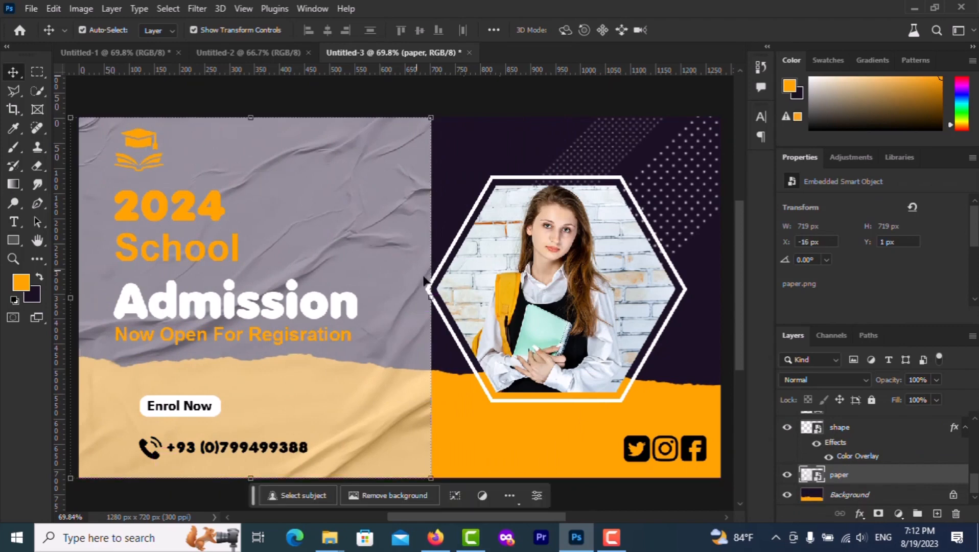
drag(429, 295, 716, 296)
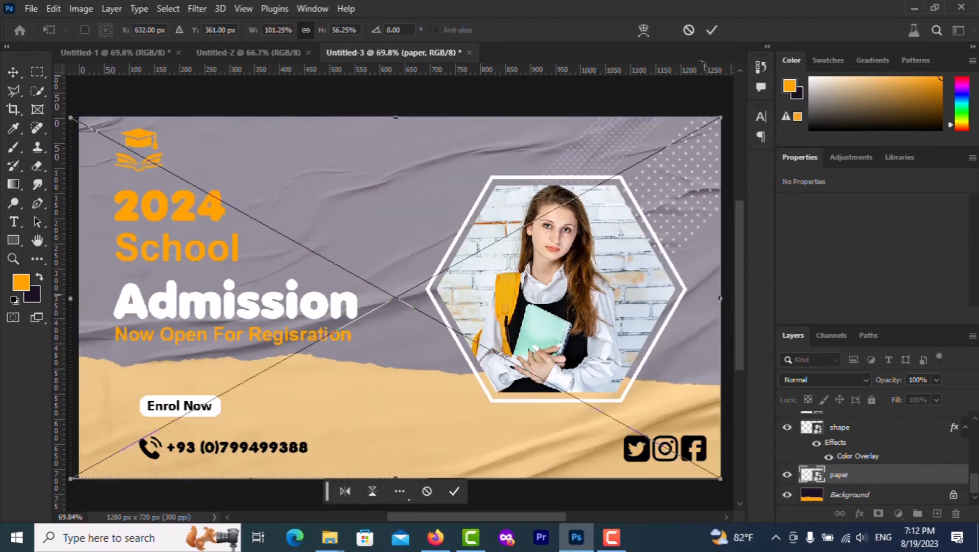
click(712, 30)
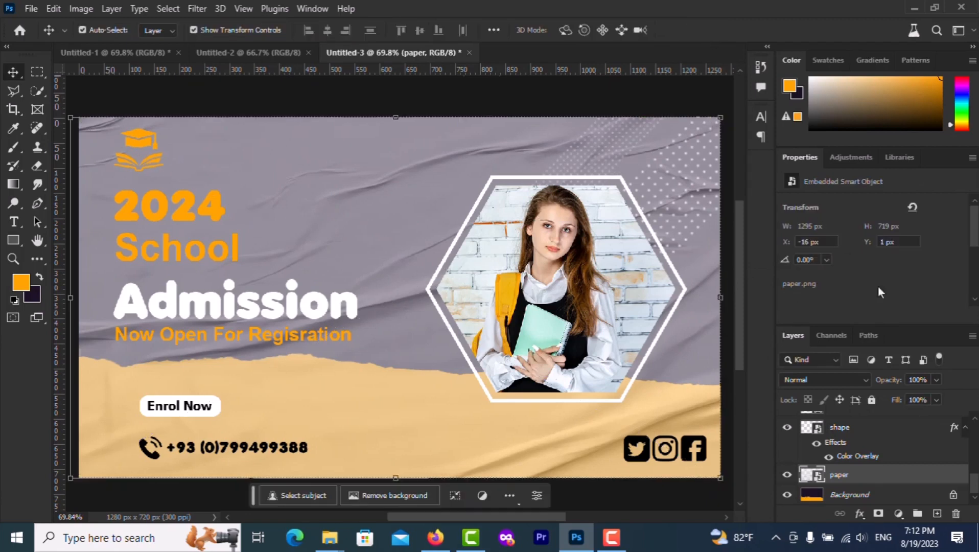
Step: Lower the paper texture layer's opacity to about 5% and deselect the layer
click(936, 381)
click(885, 396)
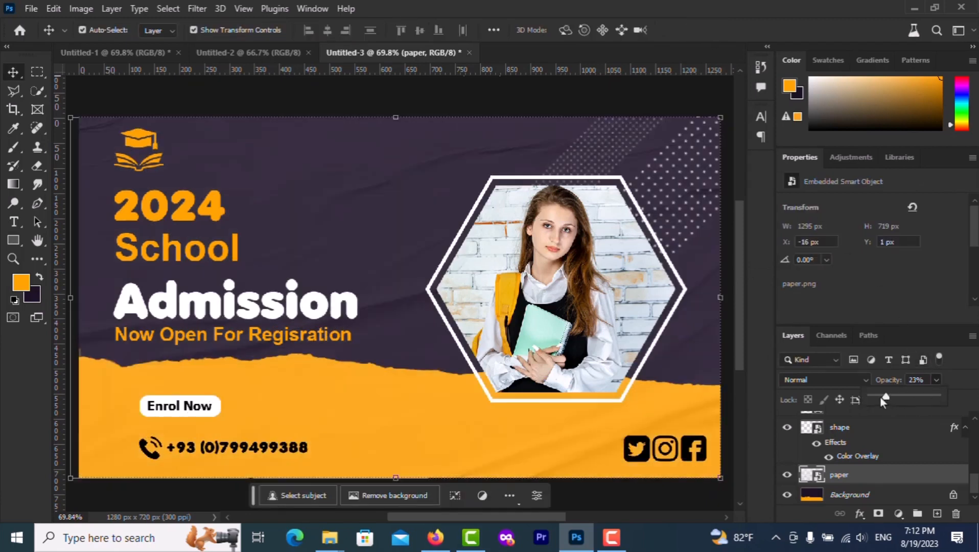
drag(881, 397, 873, 397)
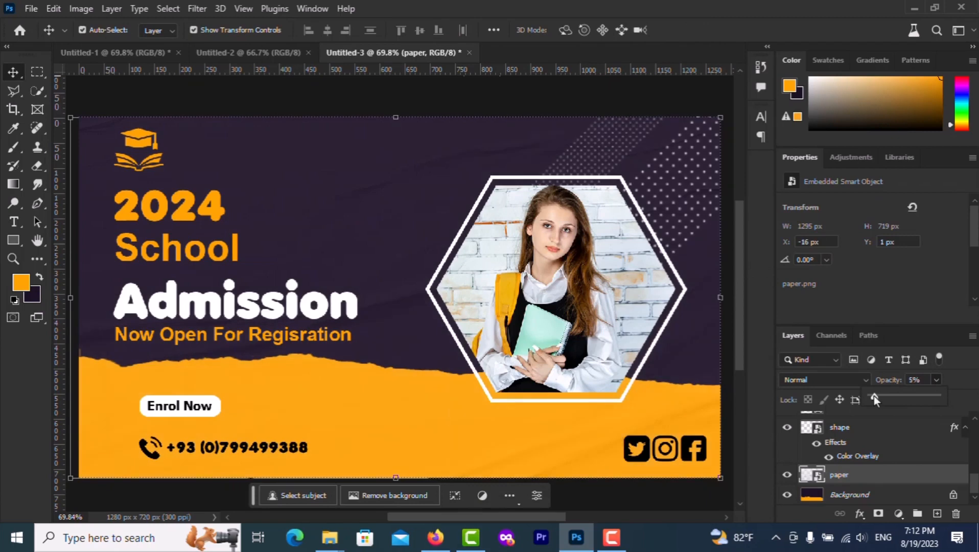
click(449, 101)
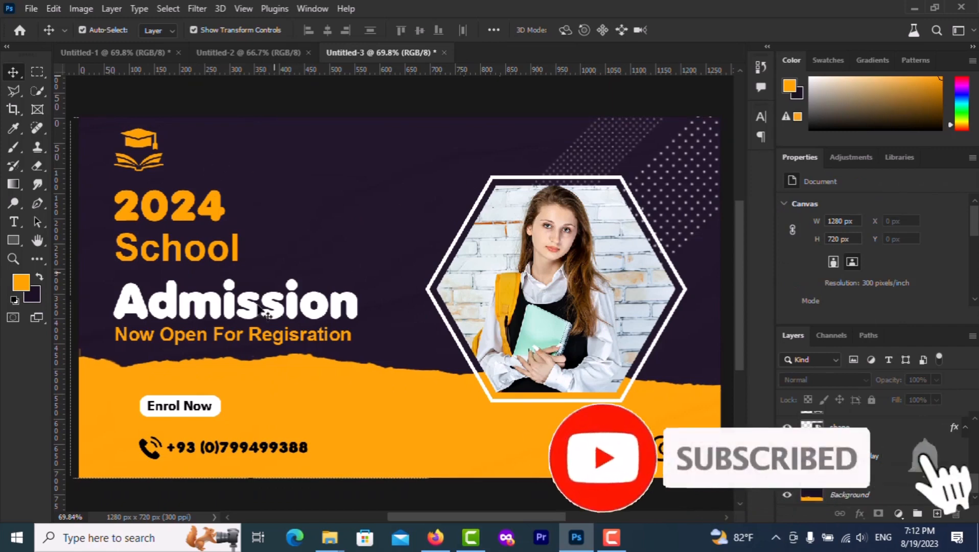